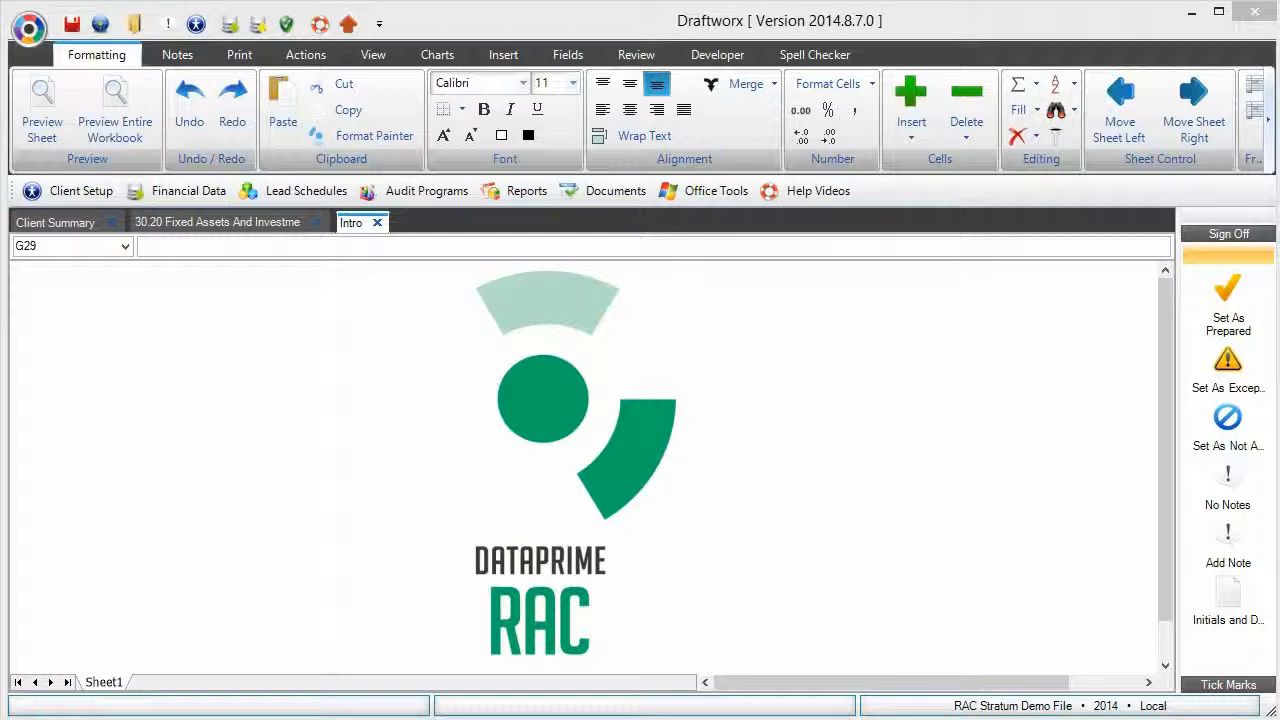
Step: Open the Stratum sheet of the 30.20 Fixed Assets audit program and select the empty stratum row below Disposals
click(239, 221)
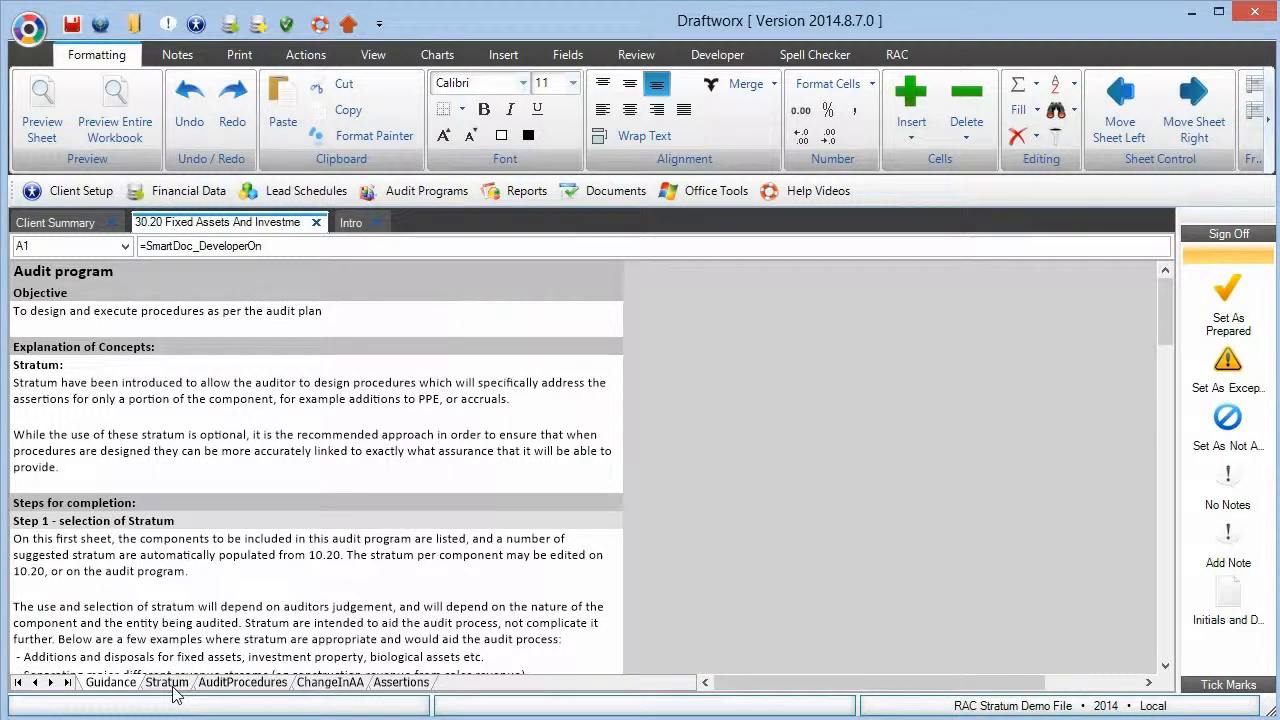
click(170, 684)
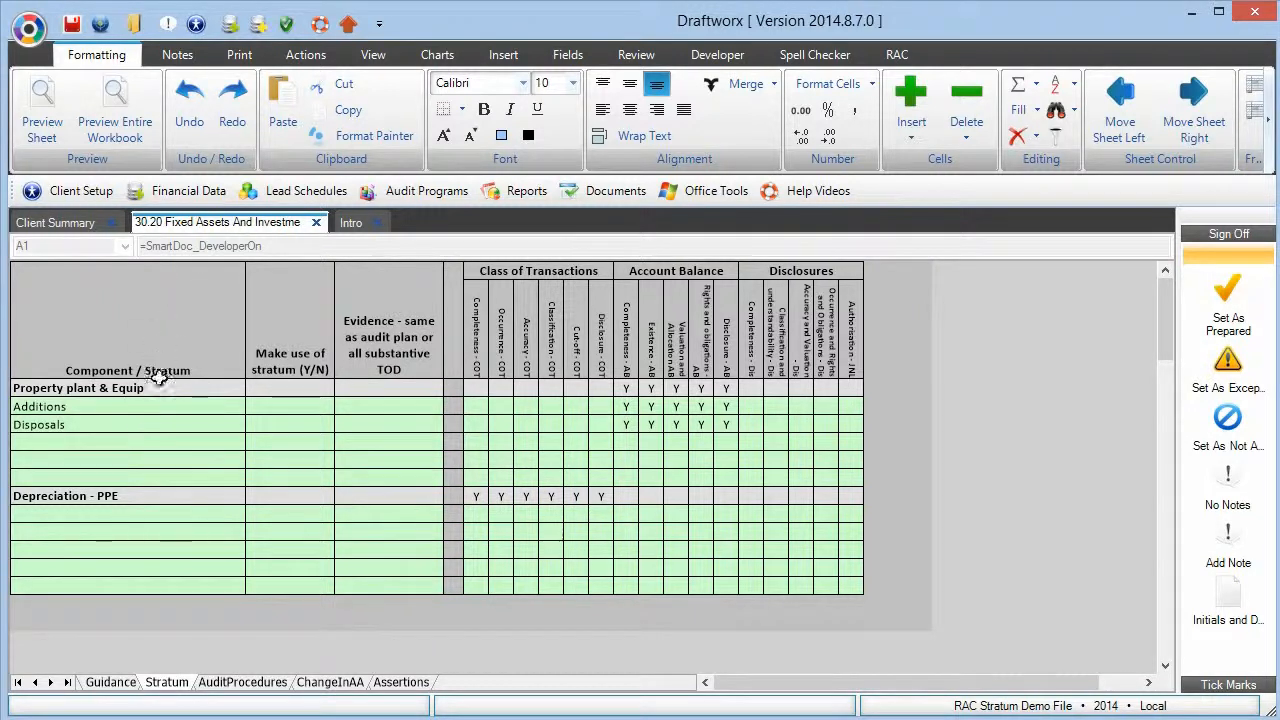
click(118, 444)
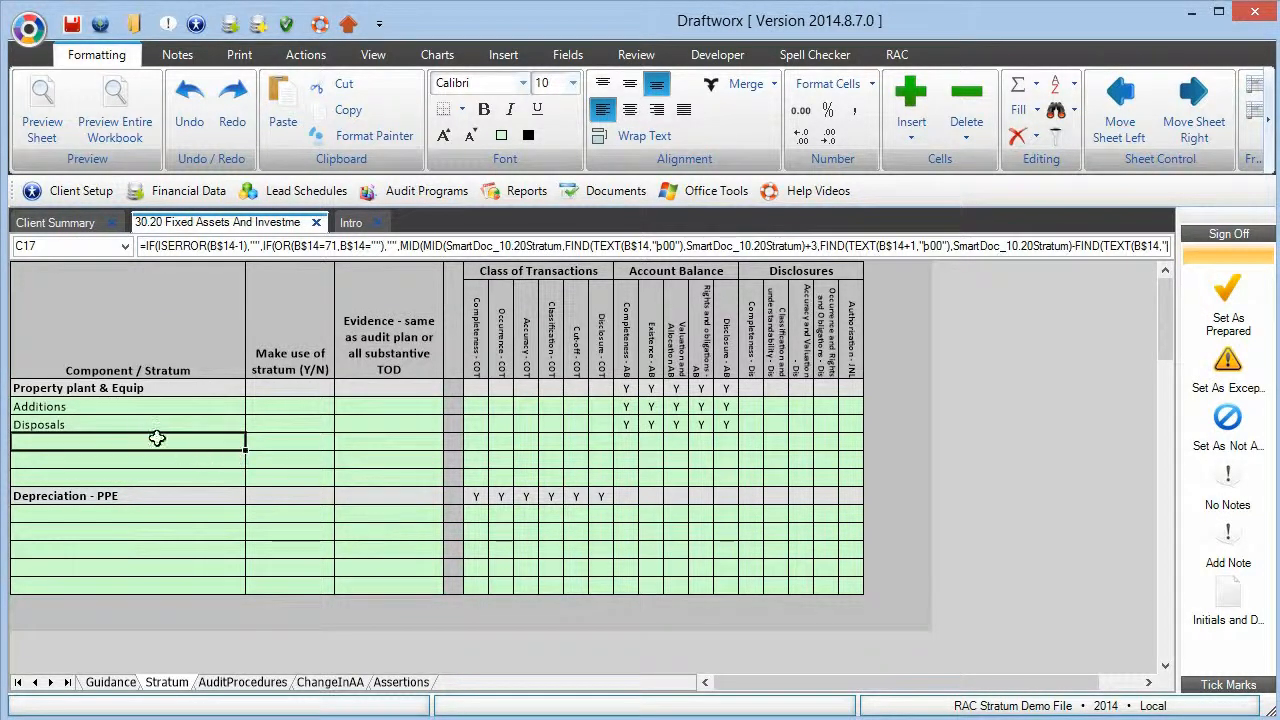
Step: Mark the Additions and Disposals strata of Property plant & Equip as used by entering Y for each
click(290, 408)
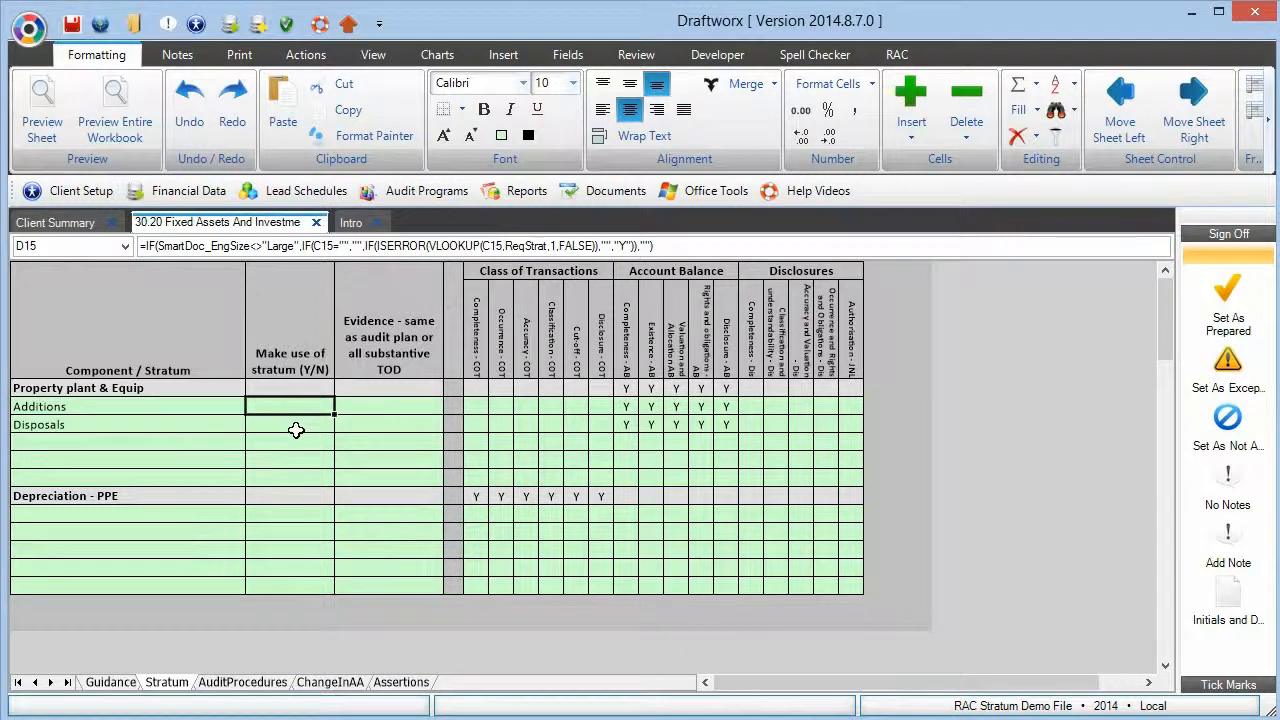
text(Y)
key(Return)
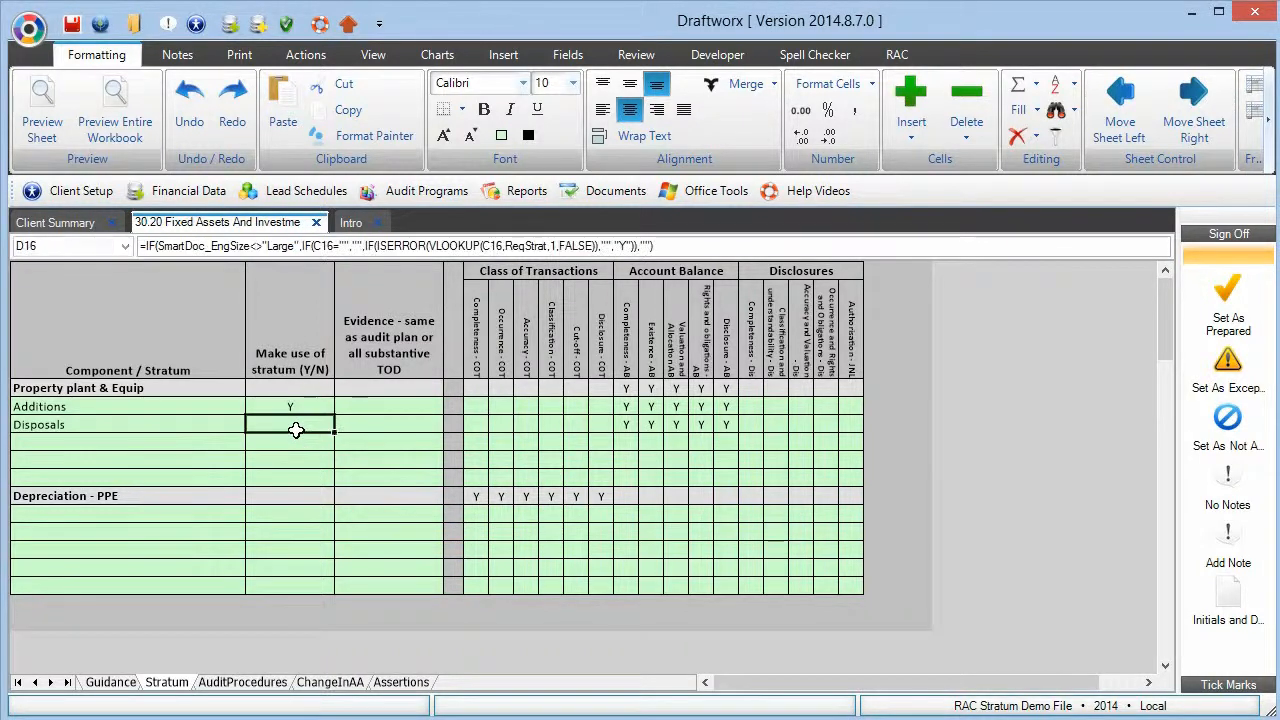
text(Y)
key(Up)
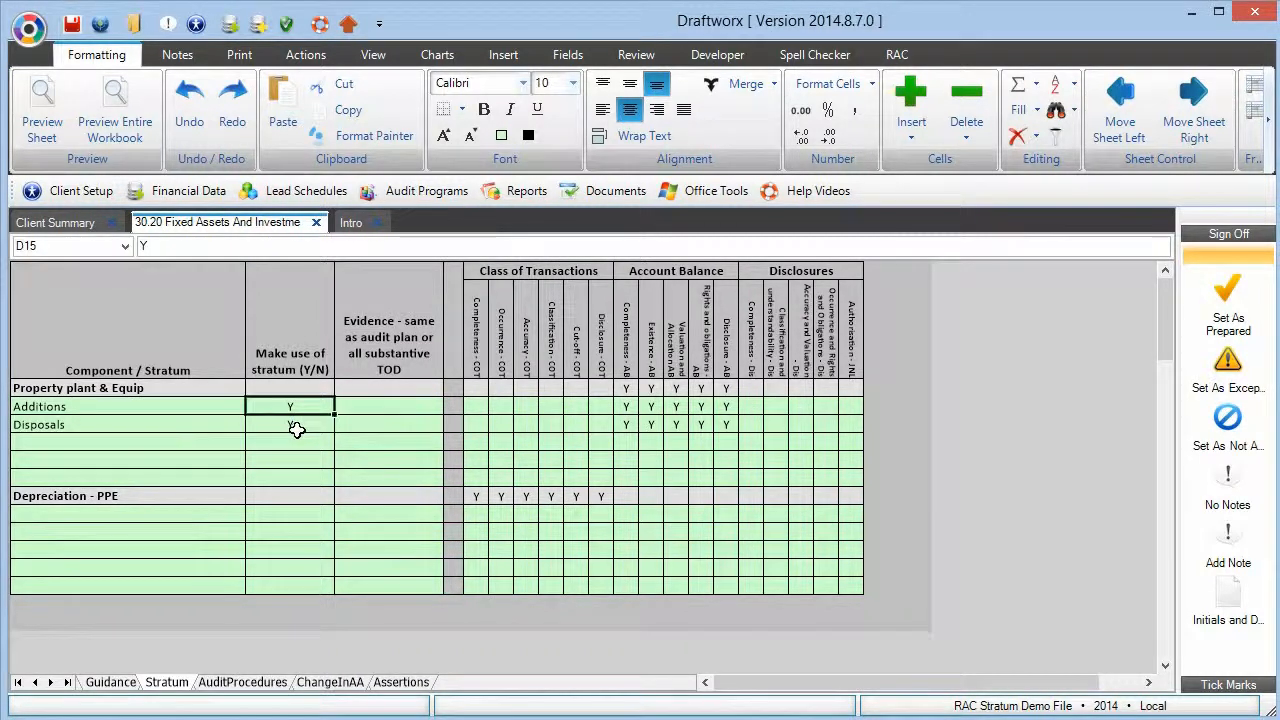
Step: Set the evidence basis to Substantive TOD for Additions and to Audit Plan for Disposals
click(390, 405)
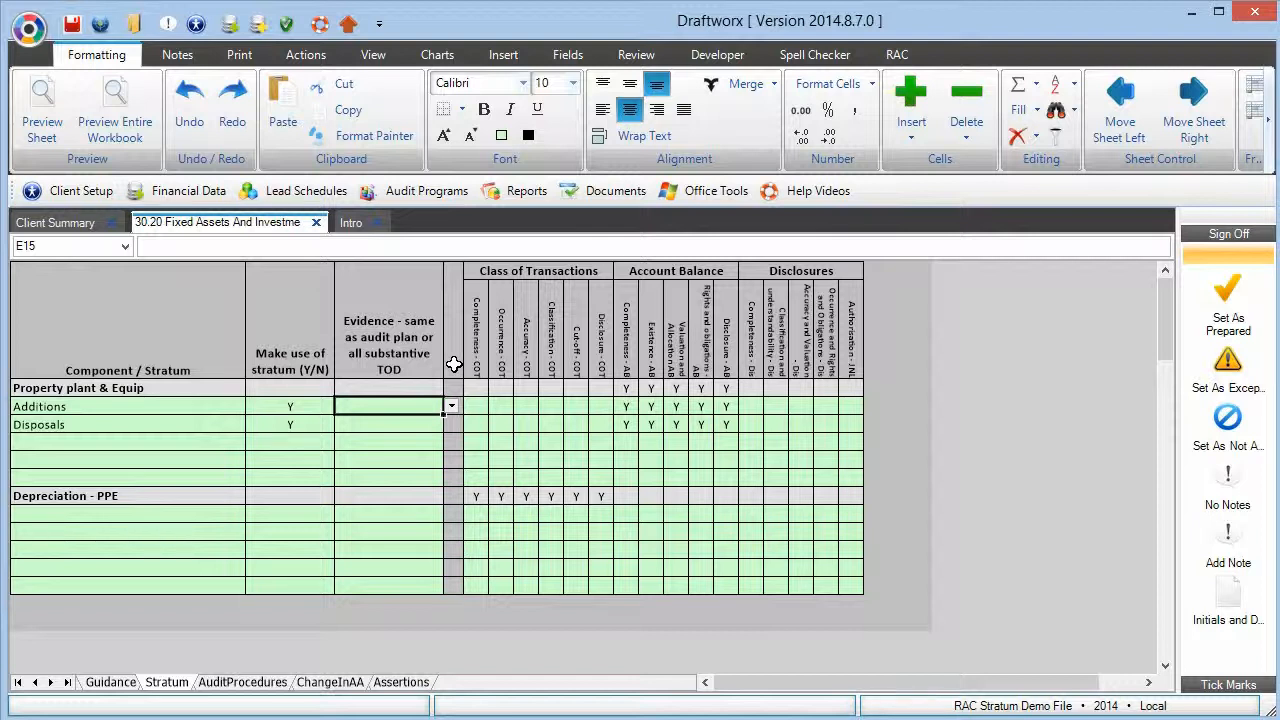
click(451, 406)
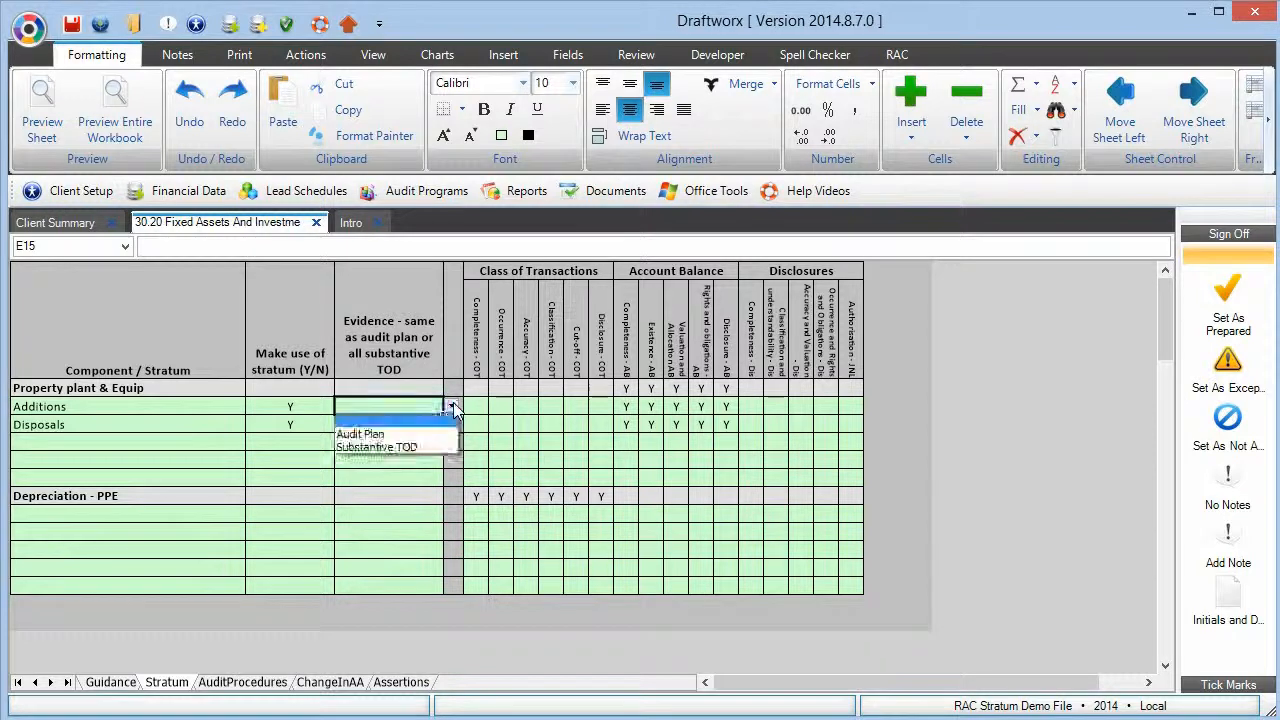
click(396, 449)
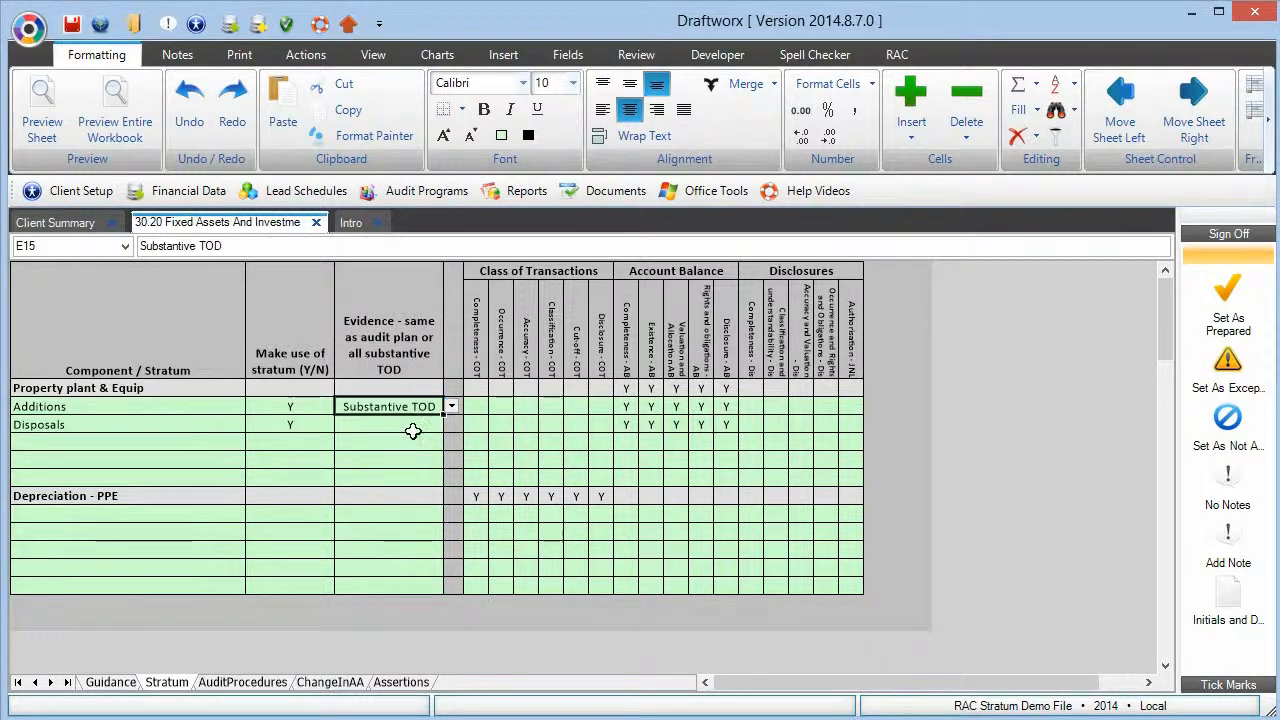
click(413, 430)
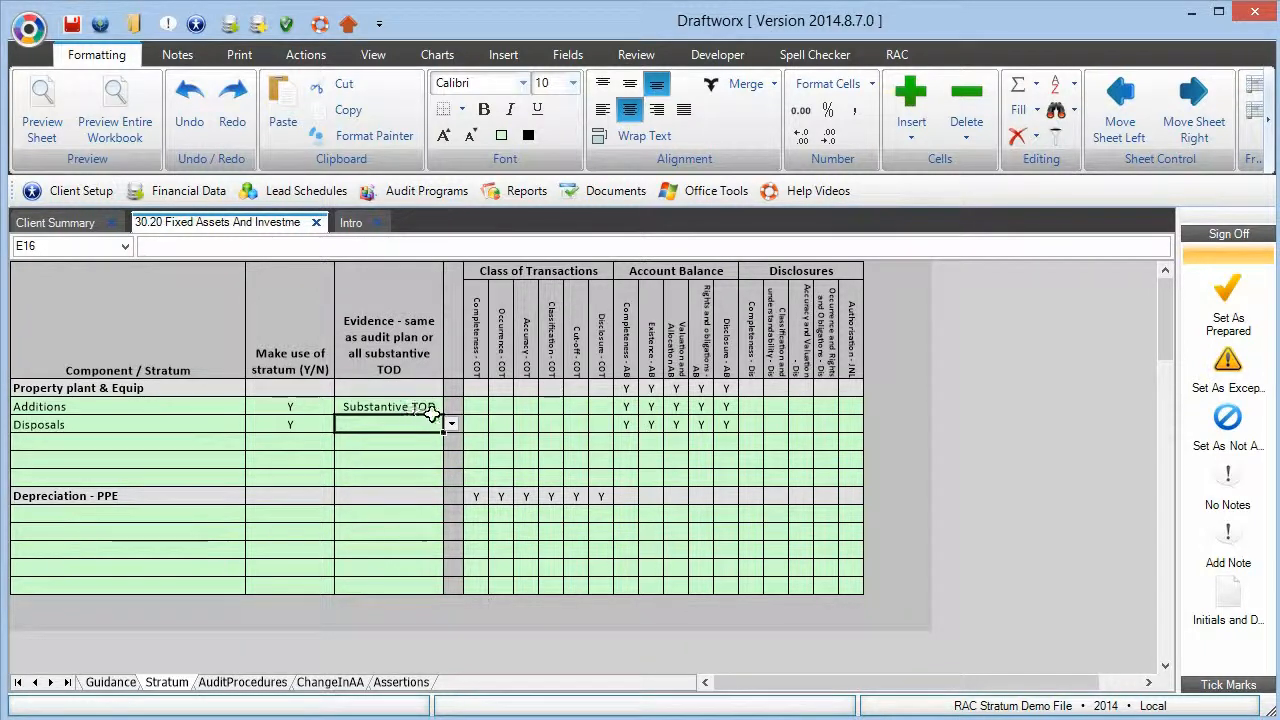
click(452, 426)
click(398, 451)
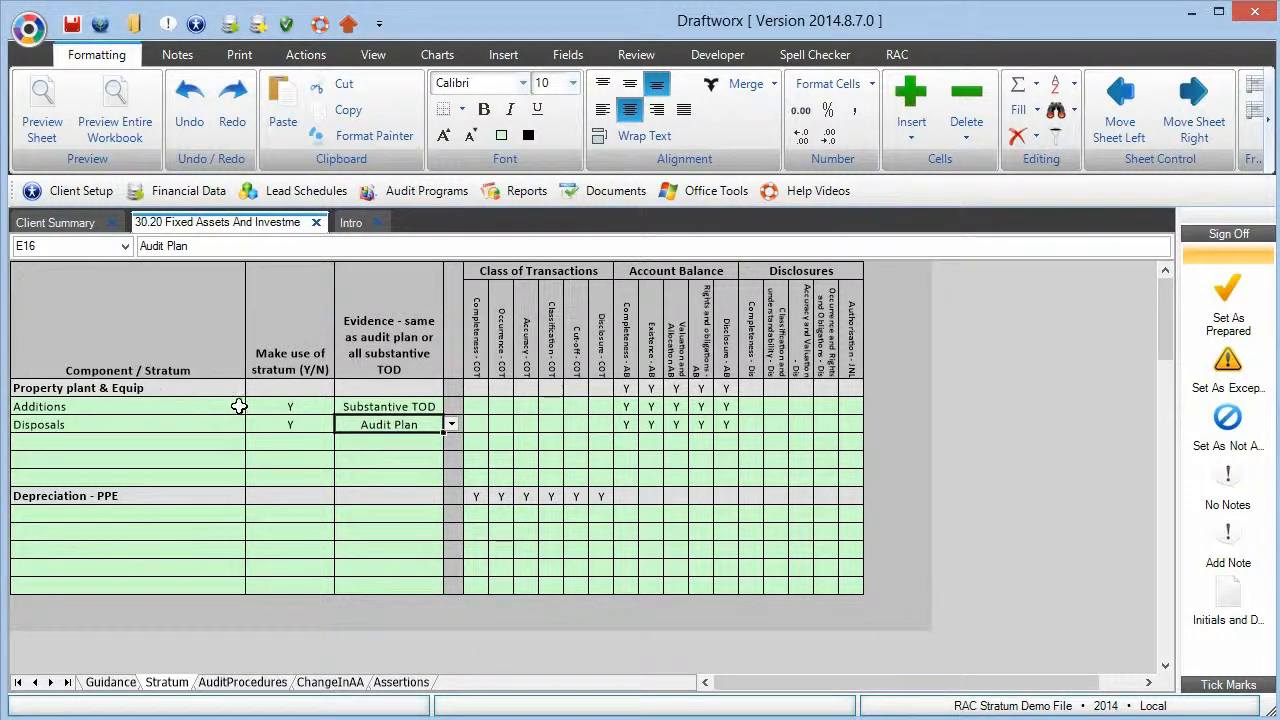
click(370, 407)
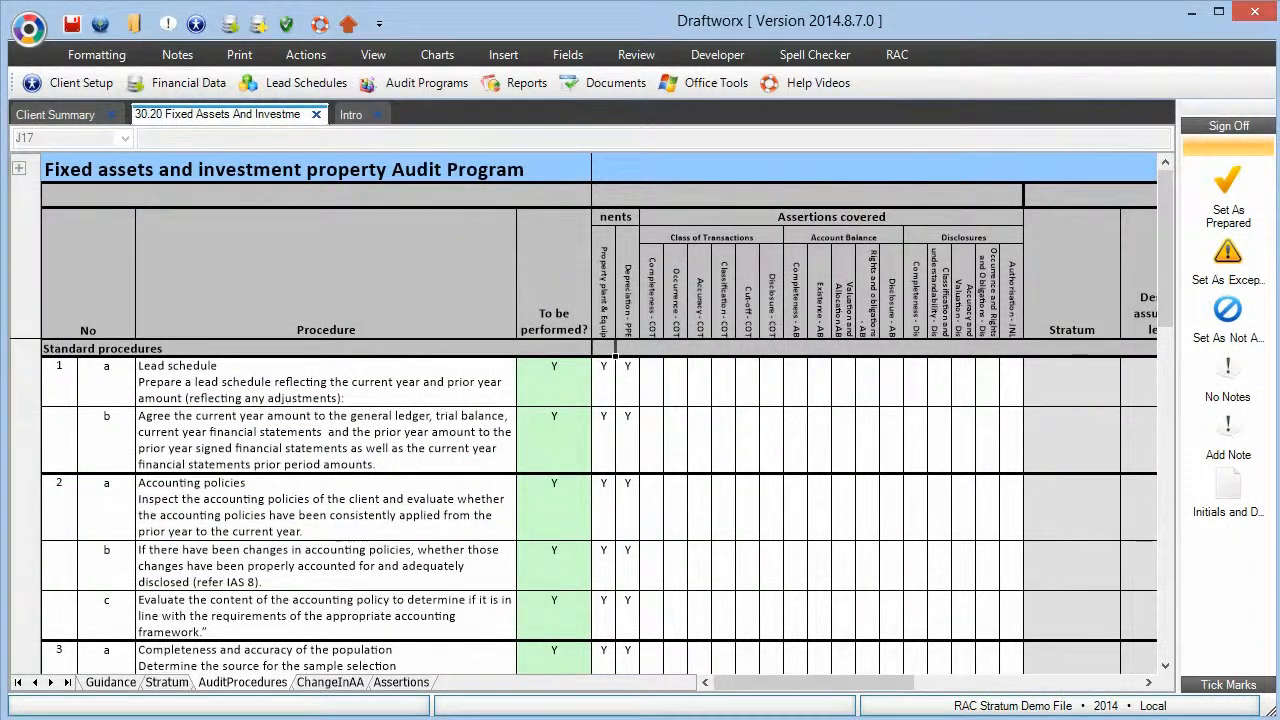
Step: Examine the standard procedures and the remaining planned control assurance for Property plant & Equip, Additions and Disposals on the AuditProcedures sheet
click(1166, 666)
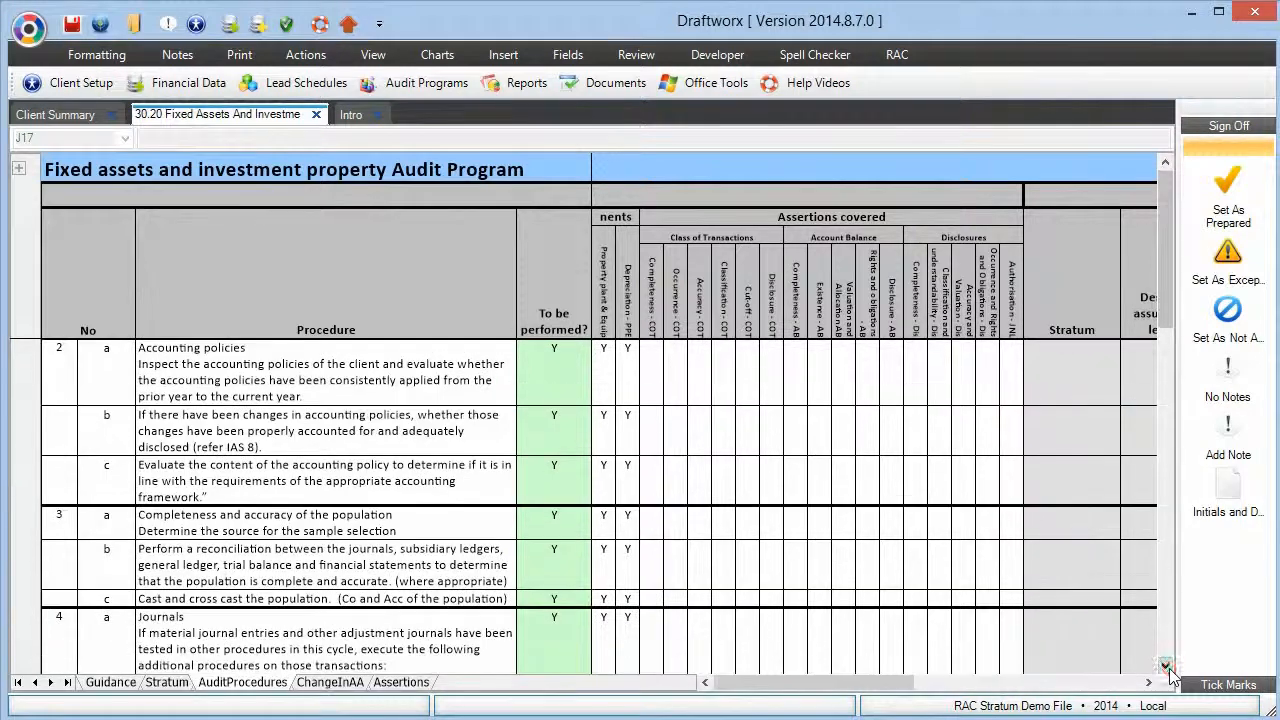
drag(1168, 670, 1168, 670)
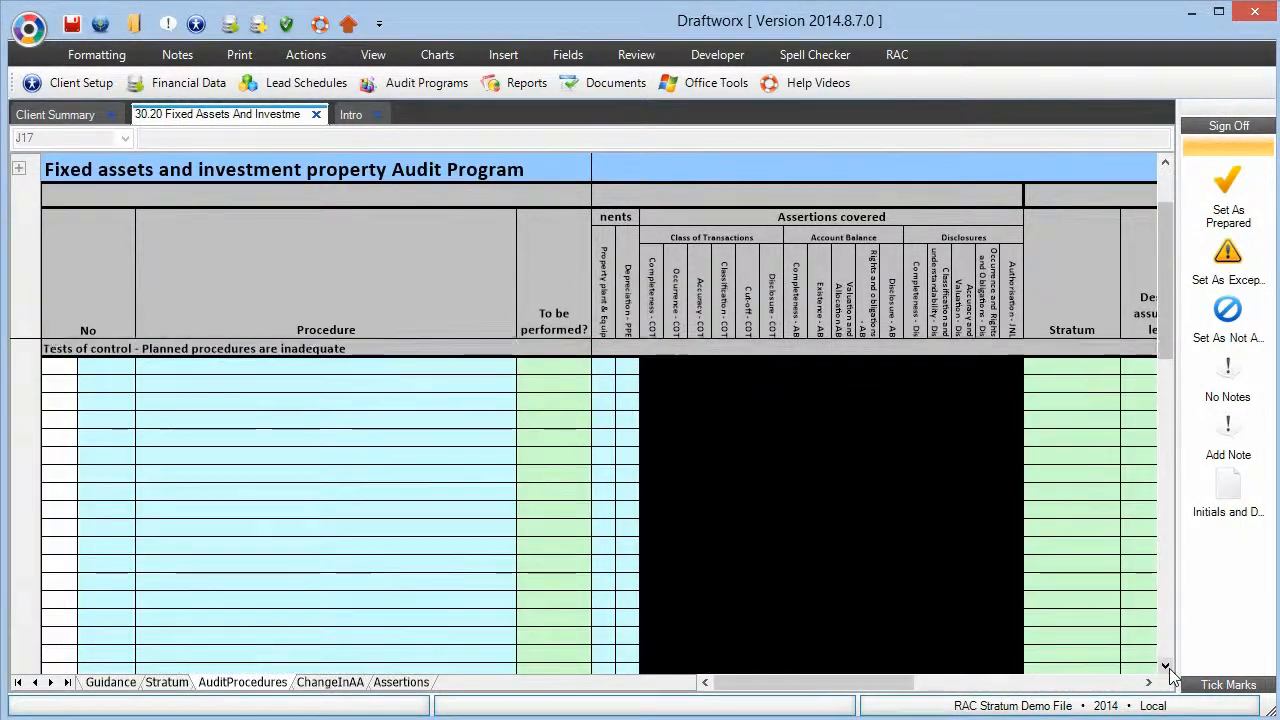
click(1166, 161)
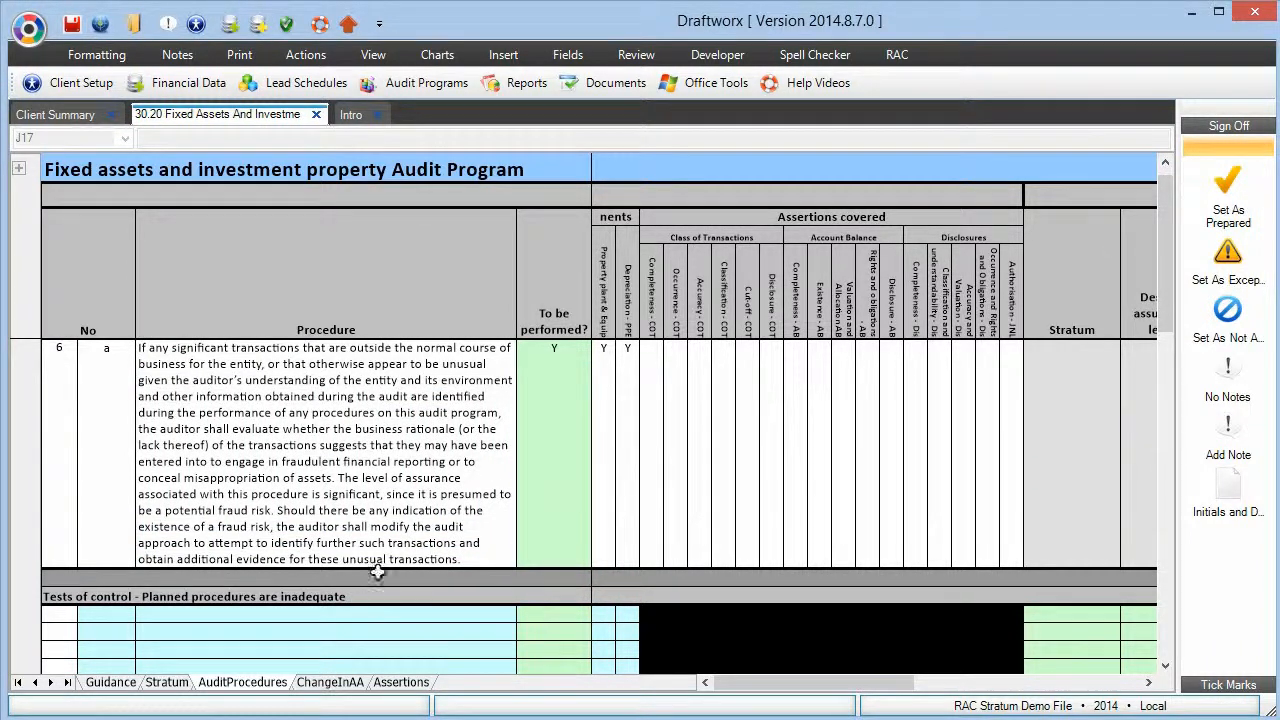
scroll(390, 520, up, 3)
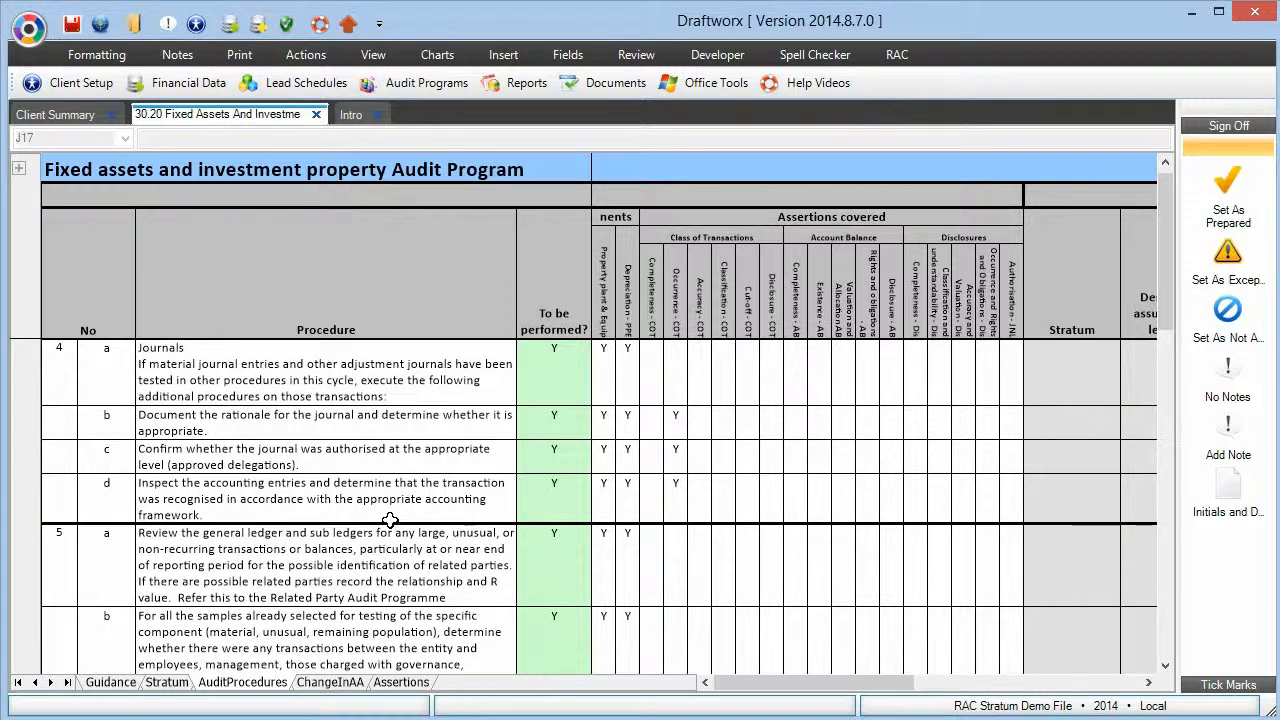
scroll(390, 520, down, 10)
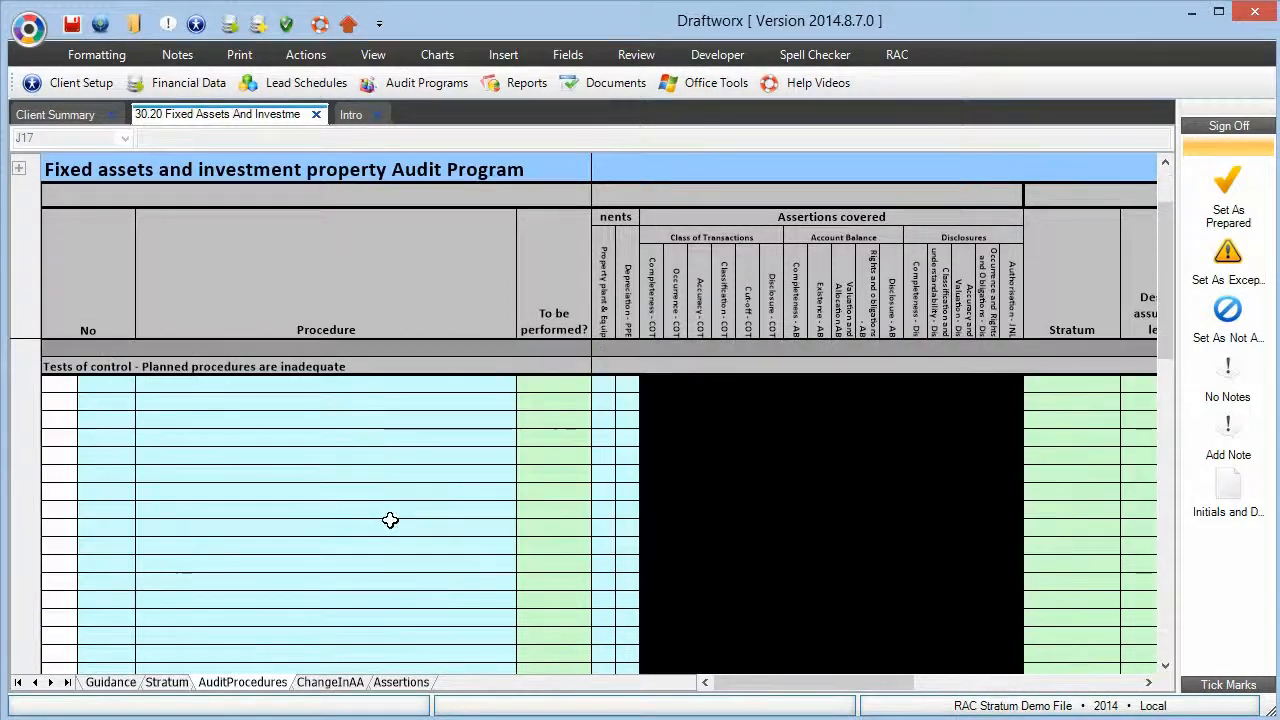
scroll(390, 520, down, 2)
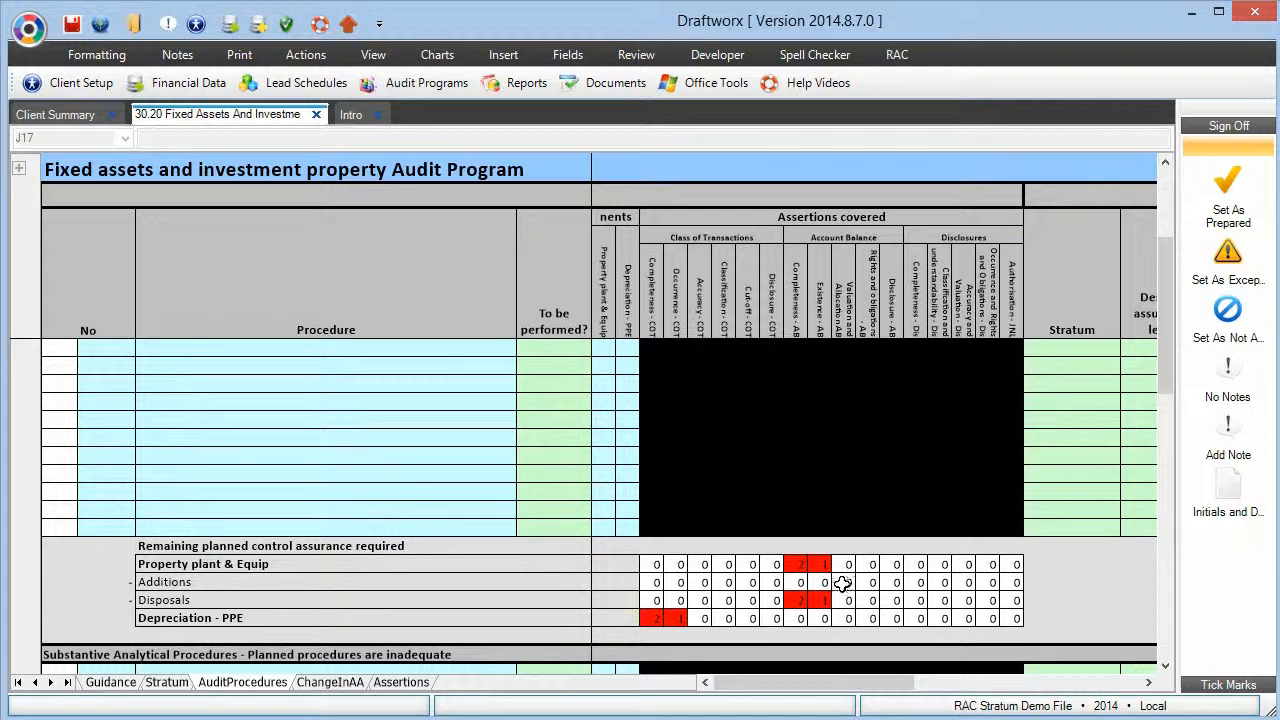
drag(451, 565, 826, 570)
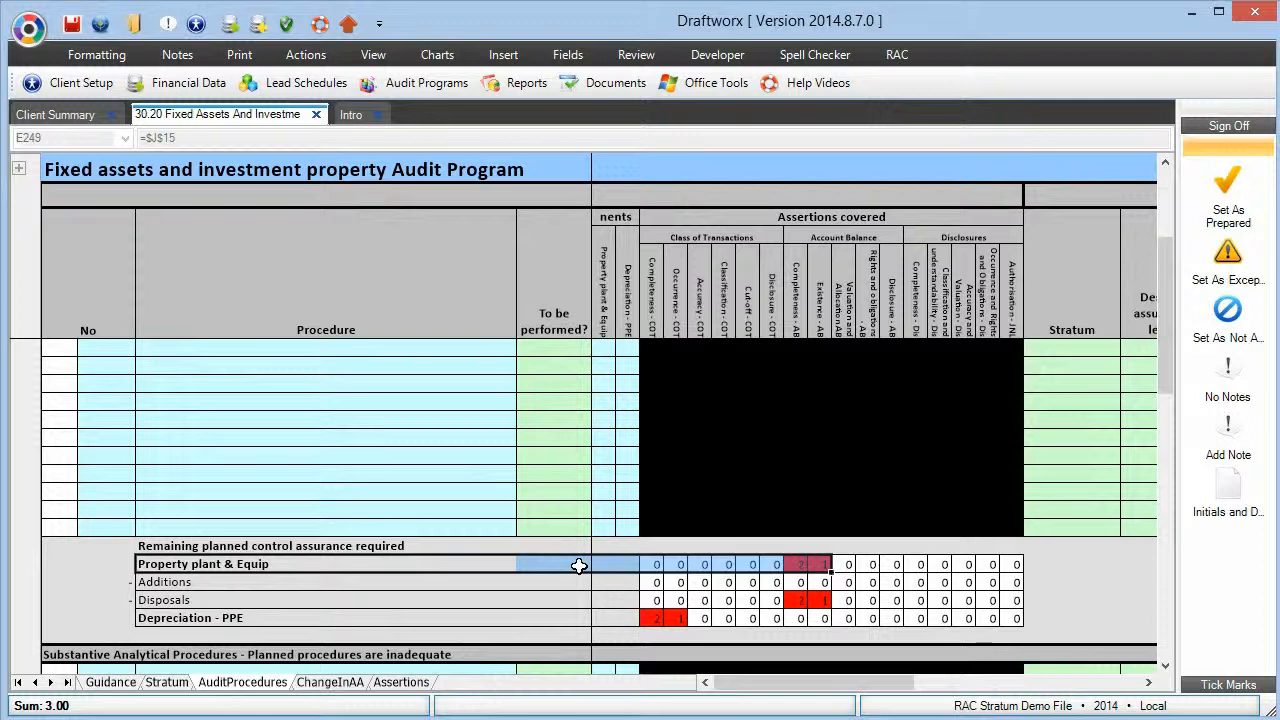
click(579, 566)
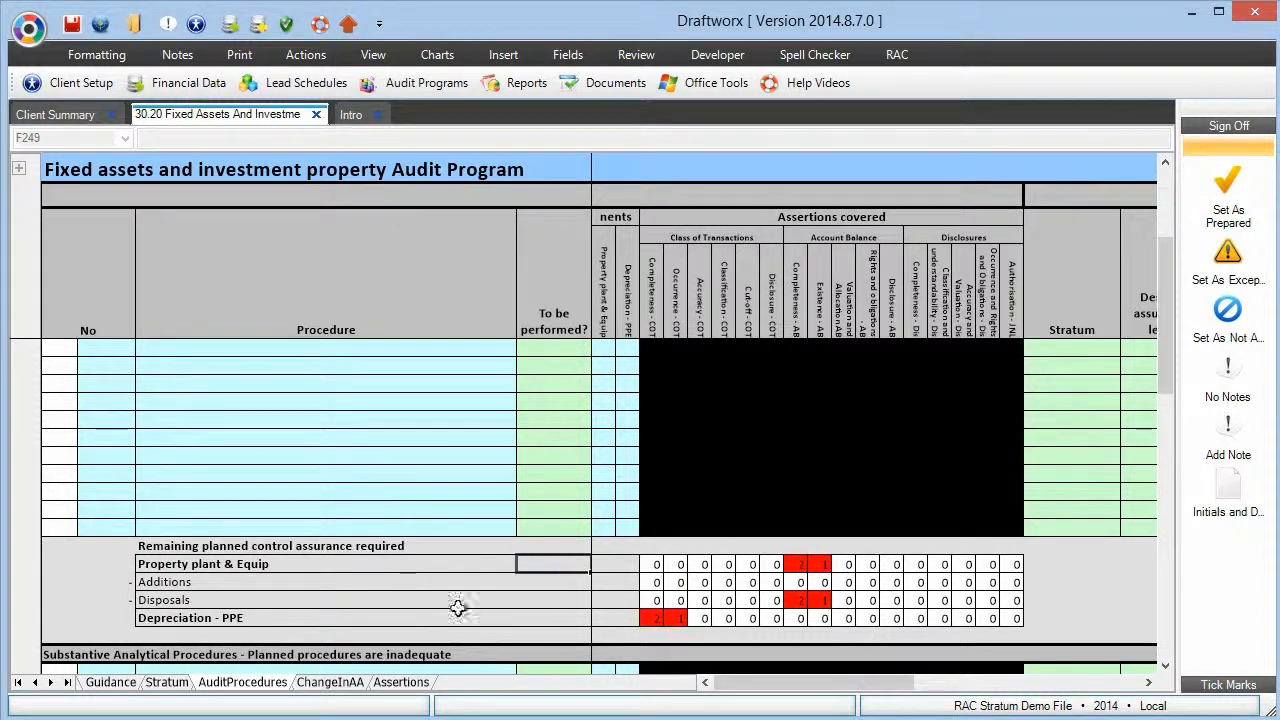
click(214, 585)
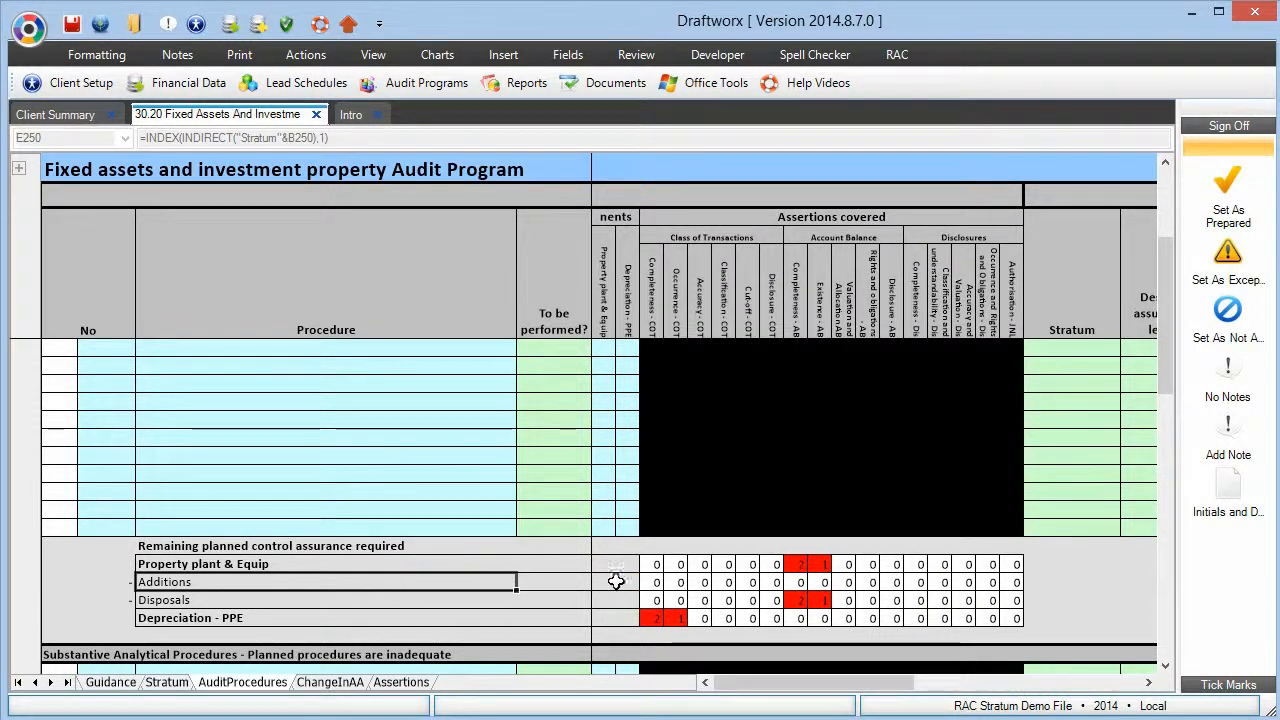
click(214, 599)
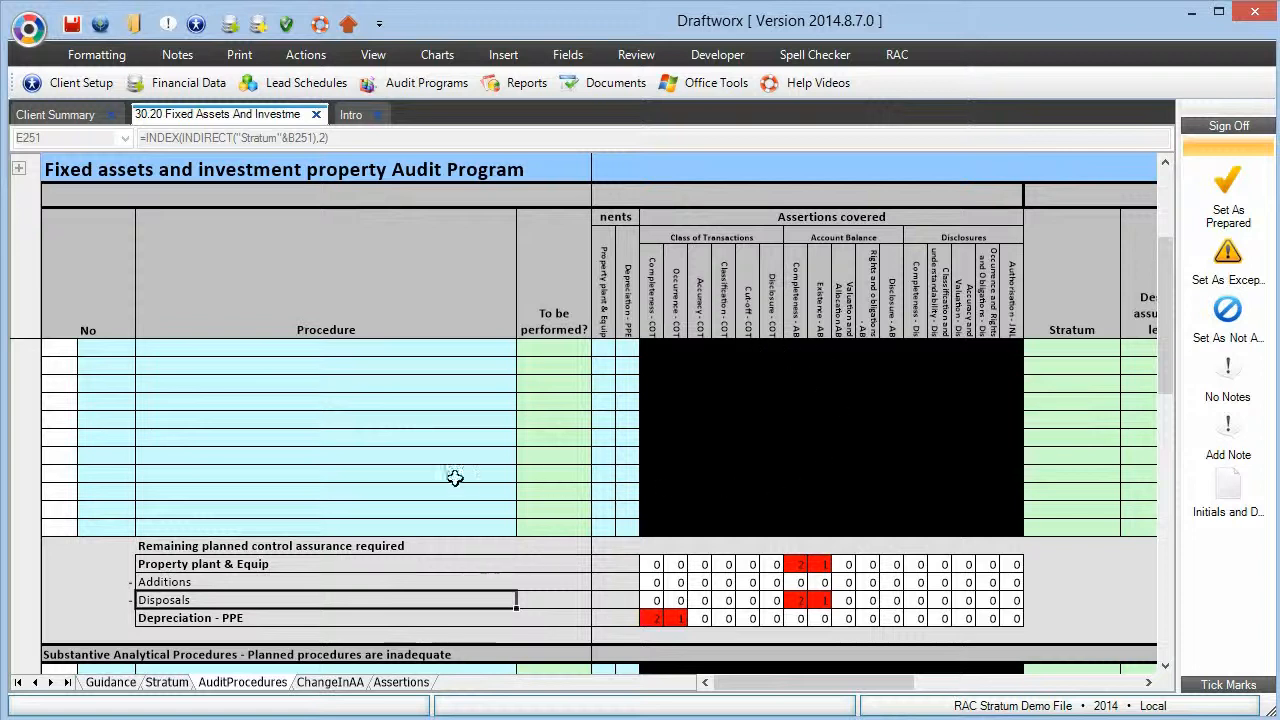
Step: Add "Procedure 1" in the tests of control section, with Y for being performed and Y for Property plant & Equip
click(289, 404)
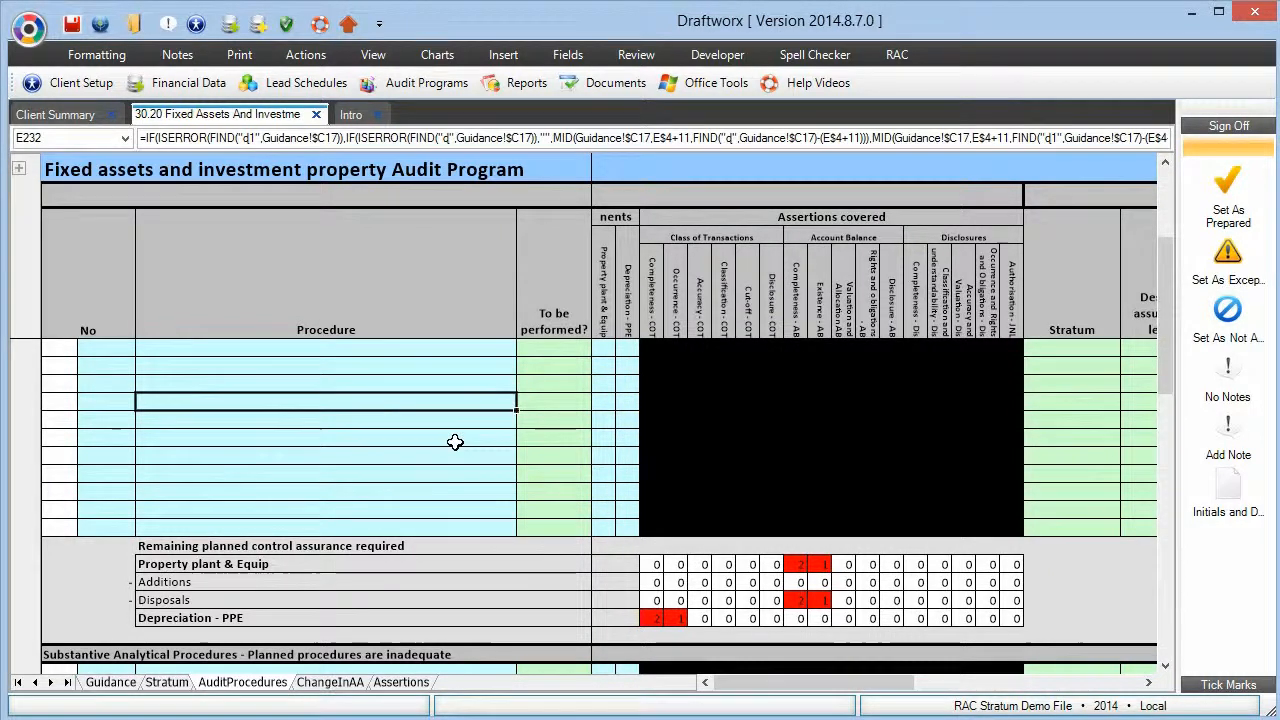
text(Procedure 1)
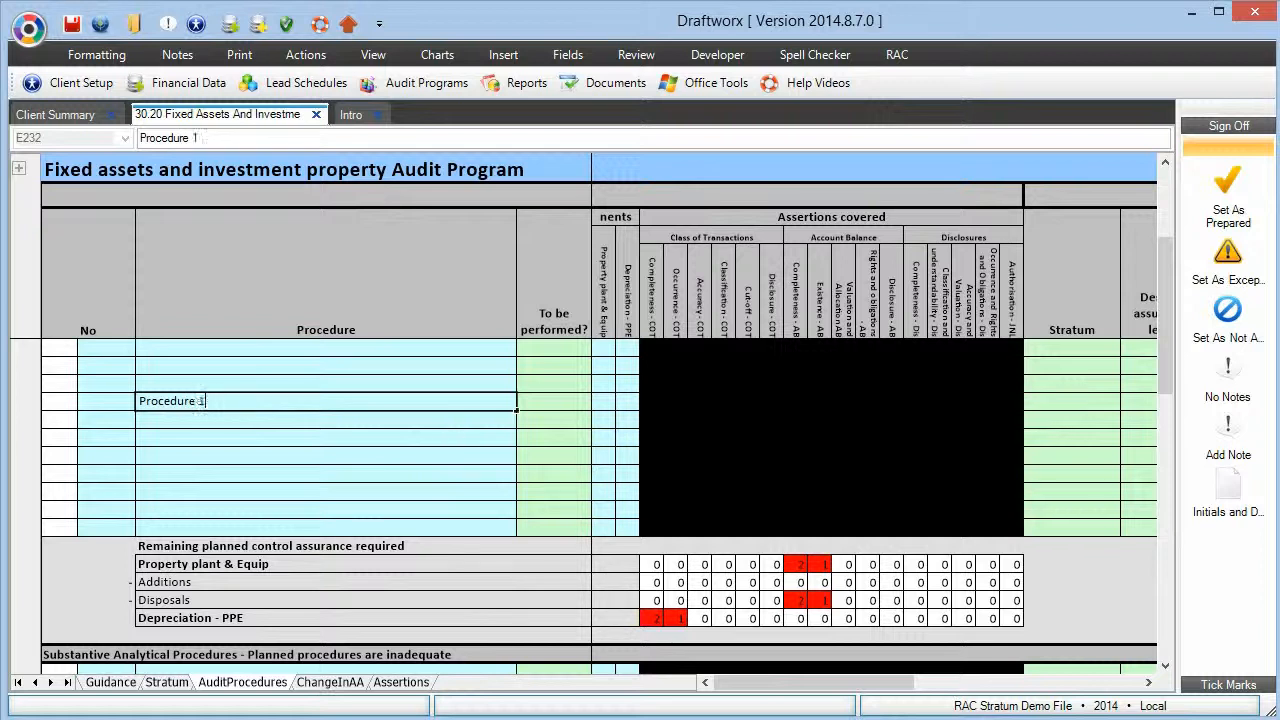
key(Tab)
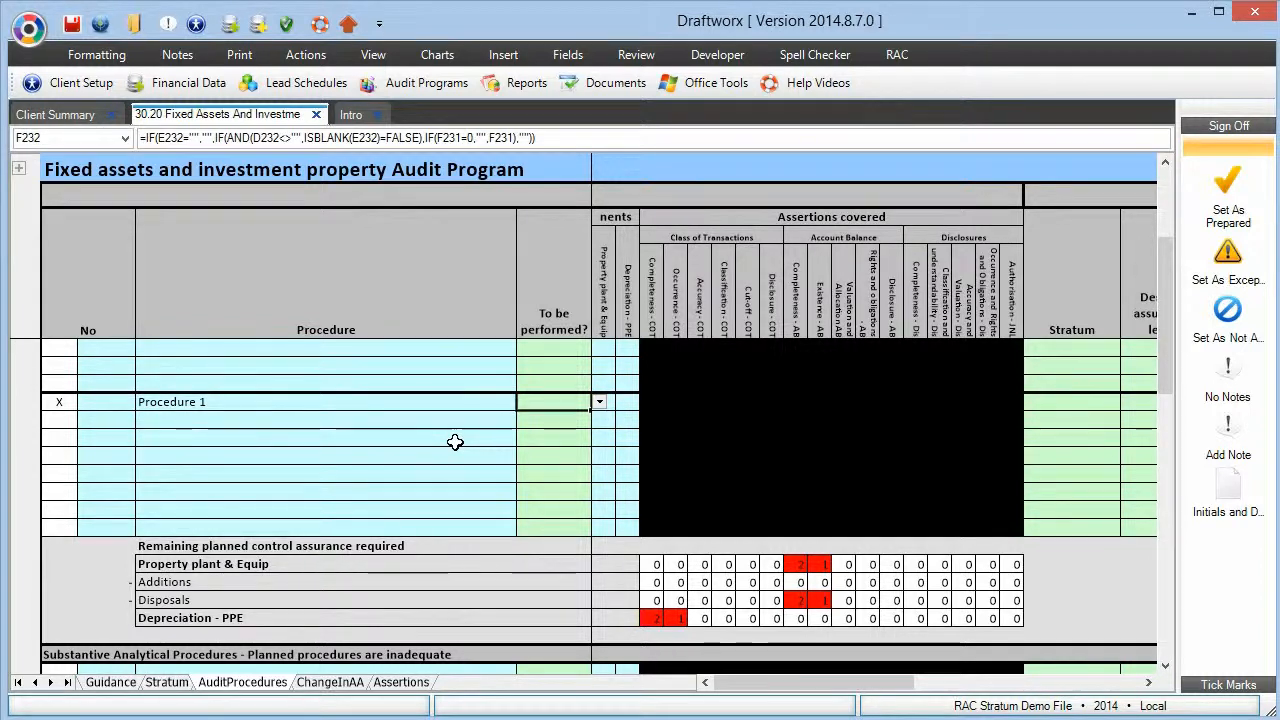
text(Y)
key(Tab)
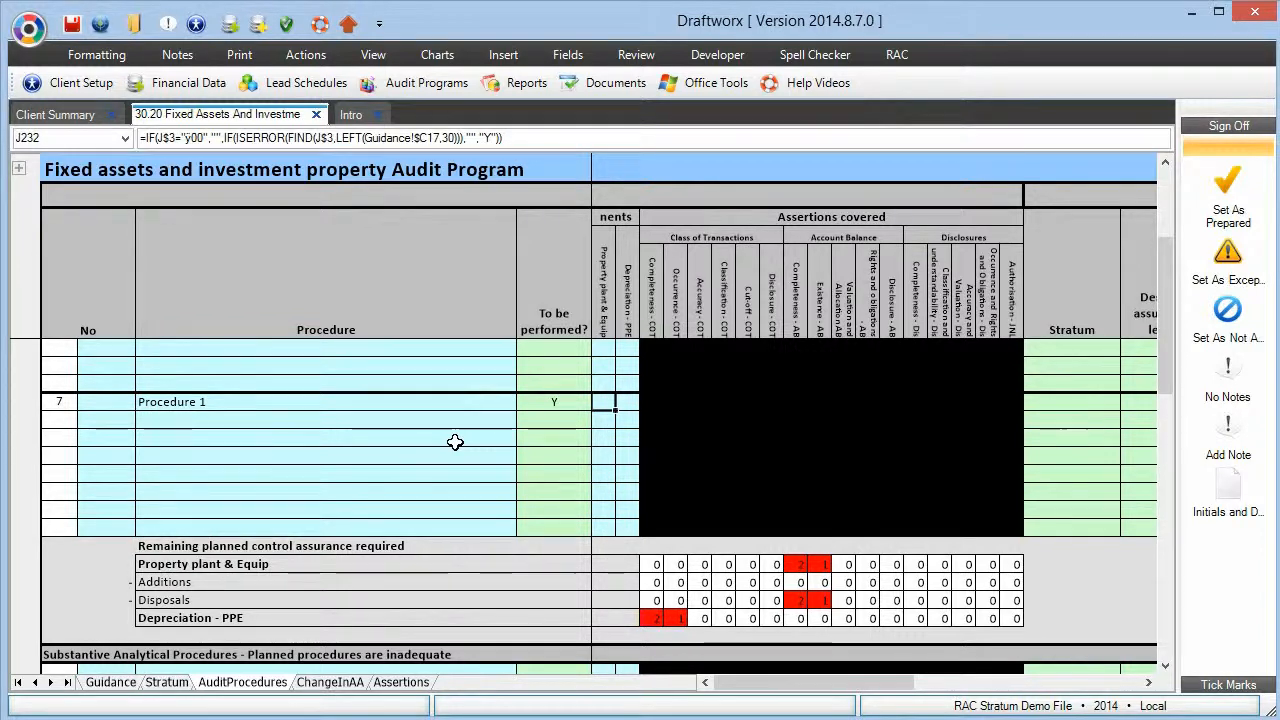
text(Y)
key(Right)
key(Left)
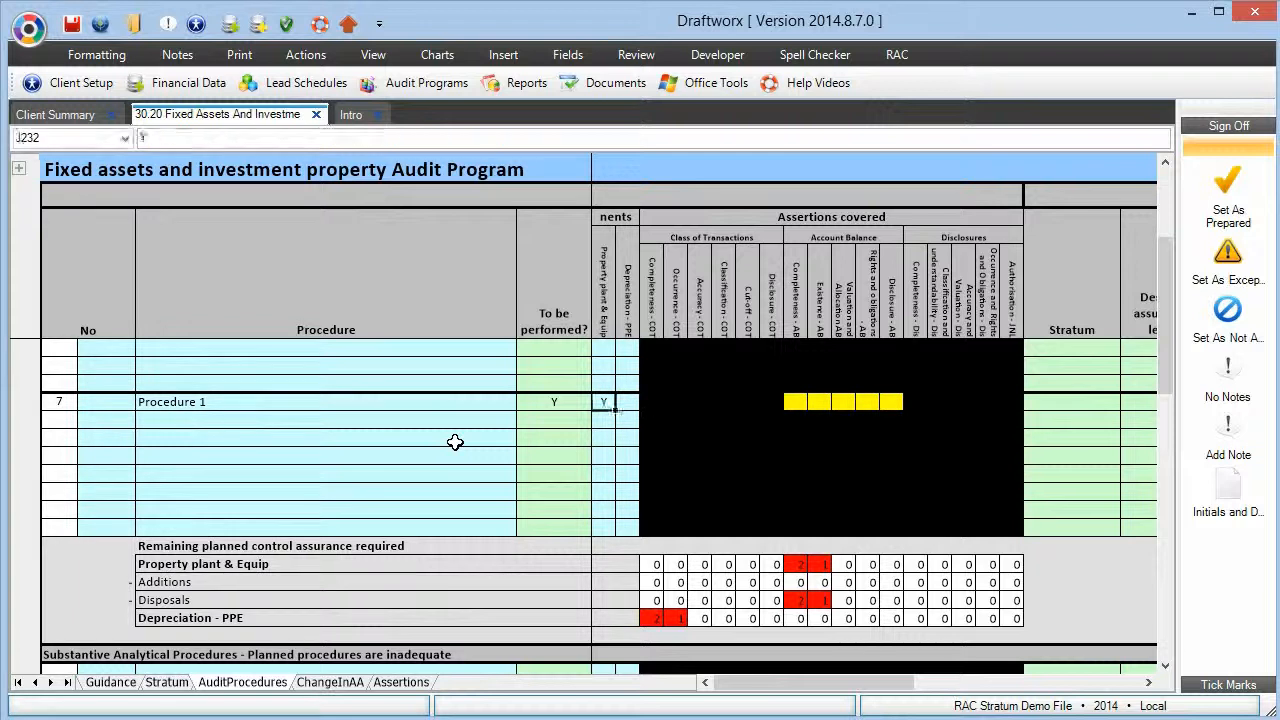
Step: Mark the account balance Completeness assertion as covered by Procedure 1 with Y
key(Right)
key(Right)
key(Right)
key(Right)
key(Right)
key(Right)
key(Right)
key(Right)
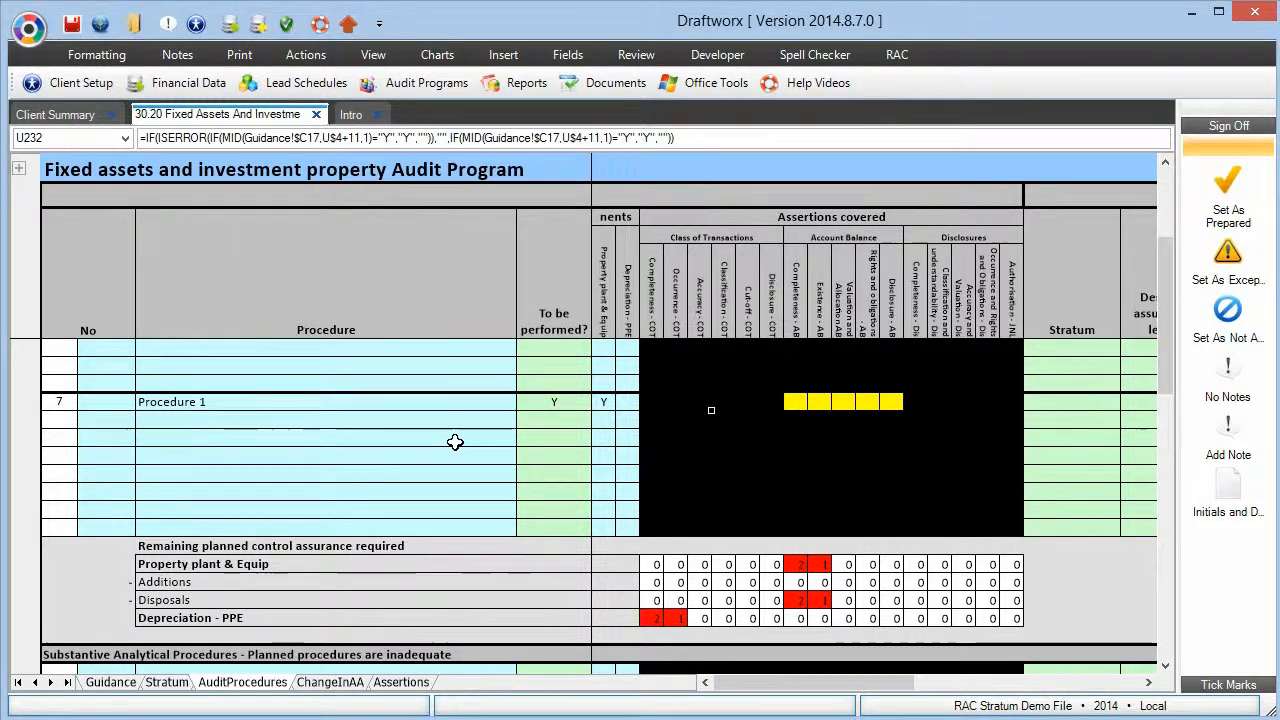
text(Y)
Step: Assign the Disposals stratum to Procedure 1
key(Right)
key(Right)
key(Right)
key(Right)
key(Right)
key(Right)
key(Right)
key(Right)
key(Right)
key(Right)
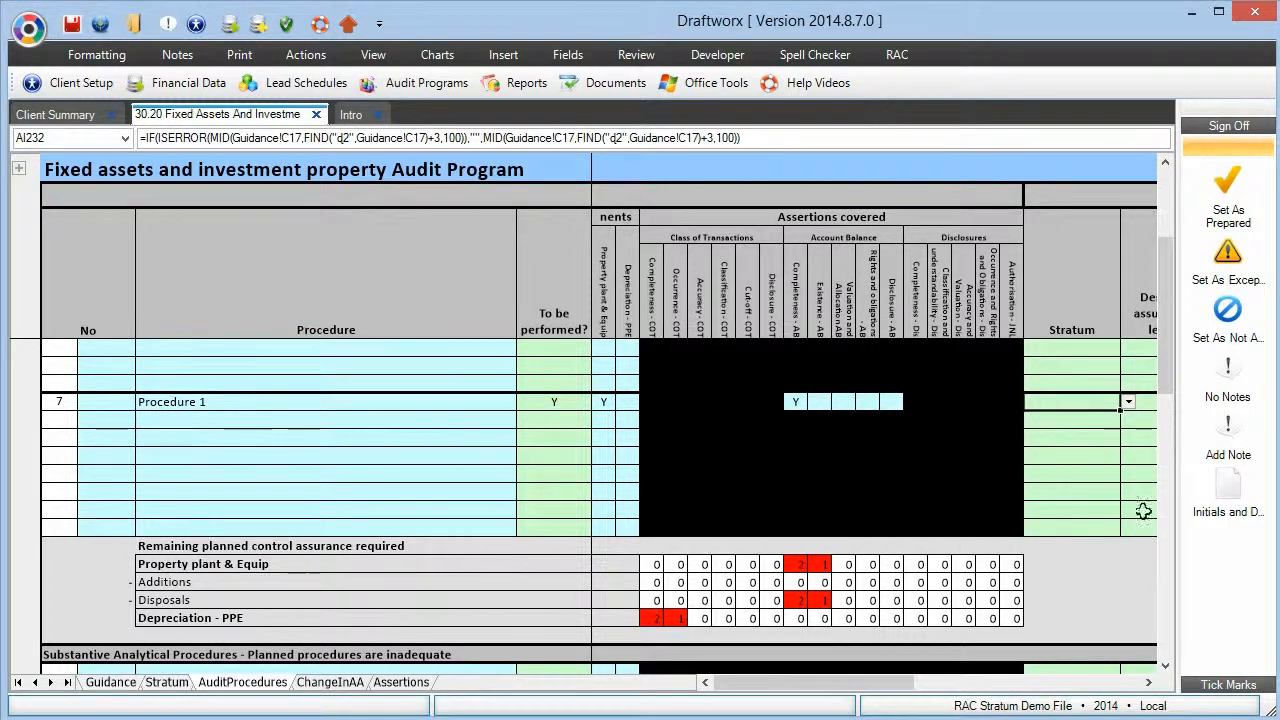
click(1149, 682)
click(1105, 404)
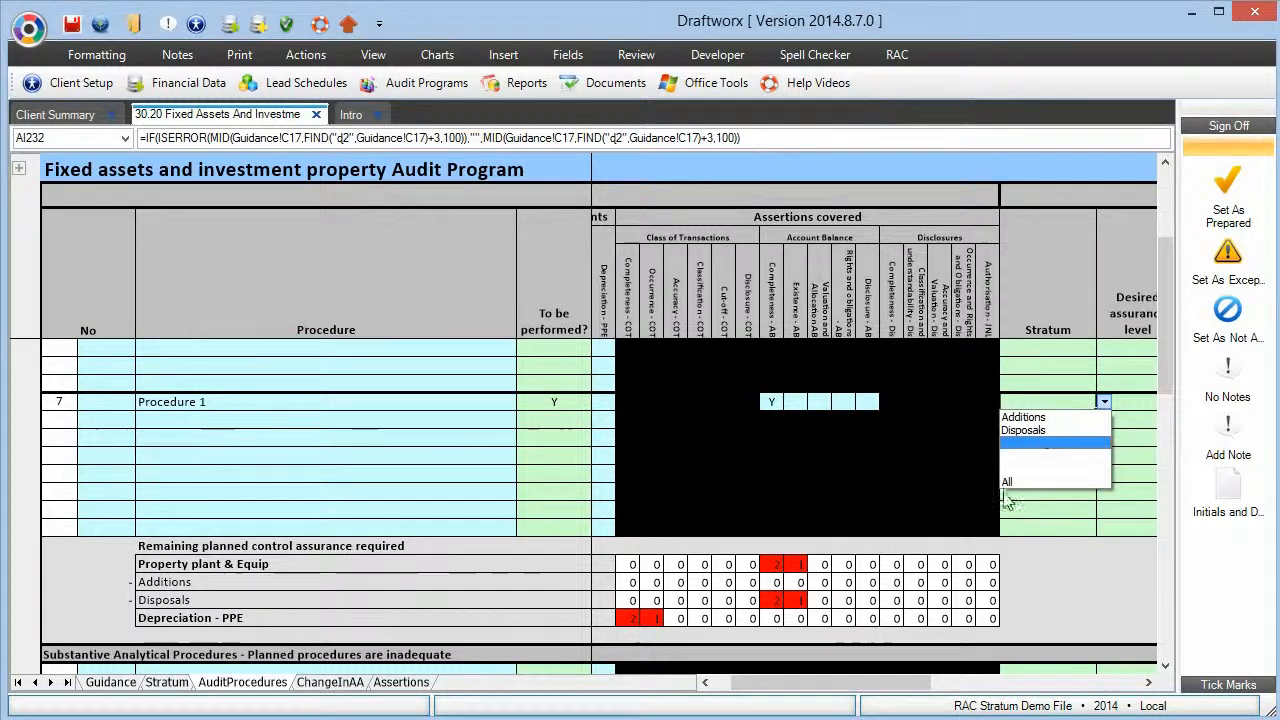
click(1040, 430)
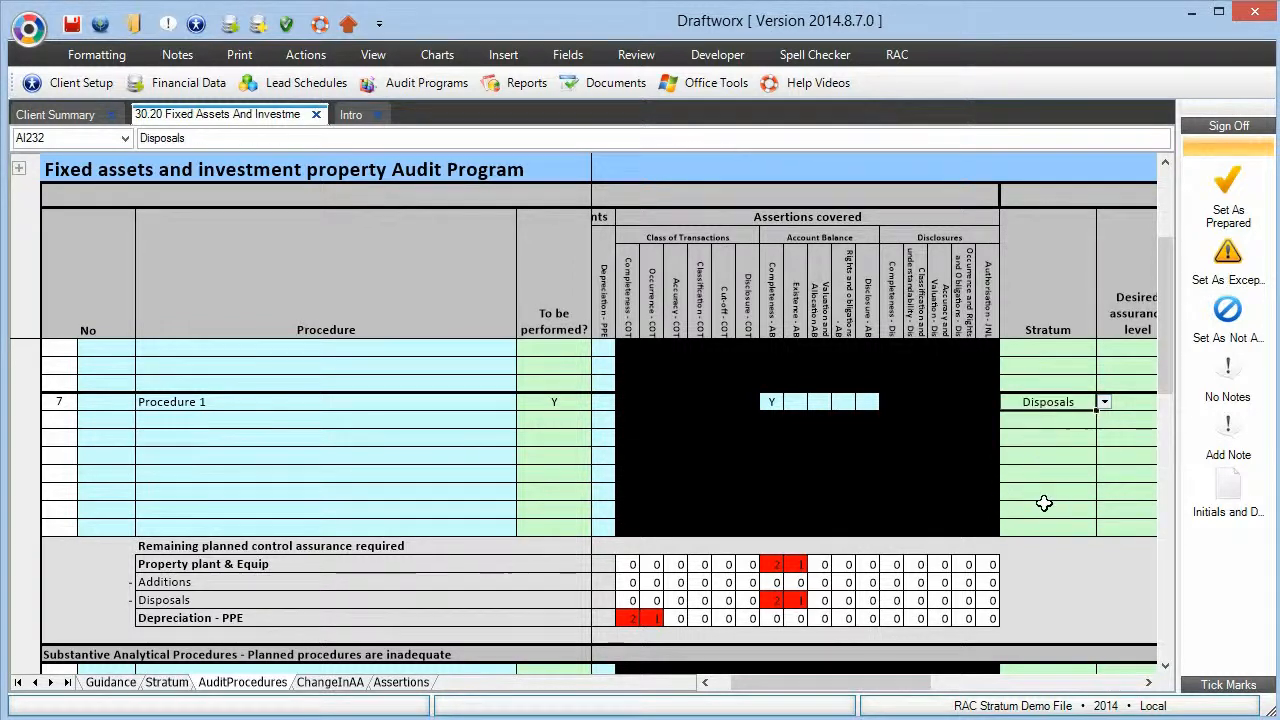
Step: Set the desired assurance level of Procedure 1 to 2
click(1128, 402)
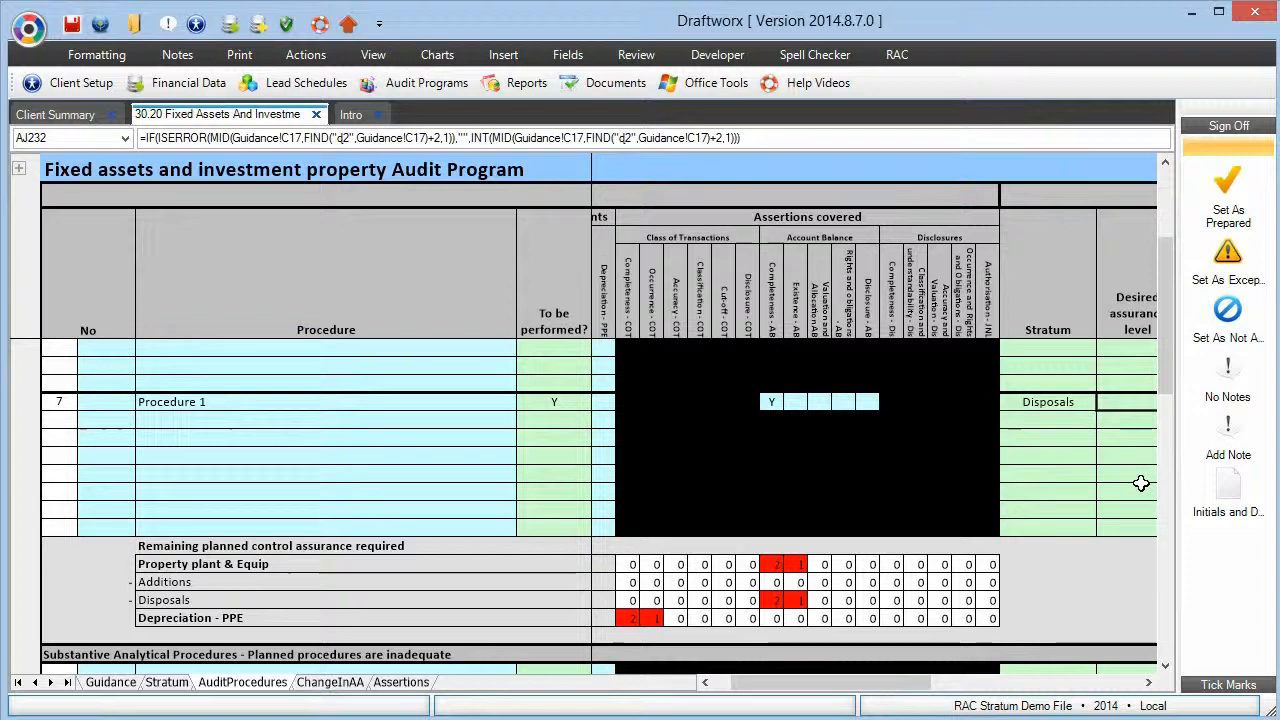
click(1148, 682)
text(2)
key(Tab)
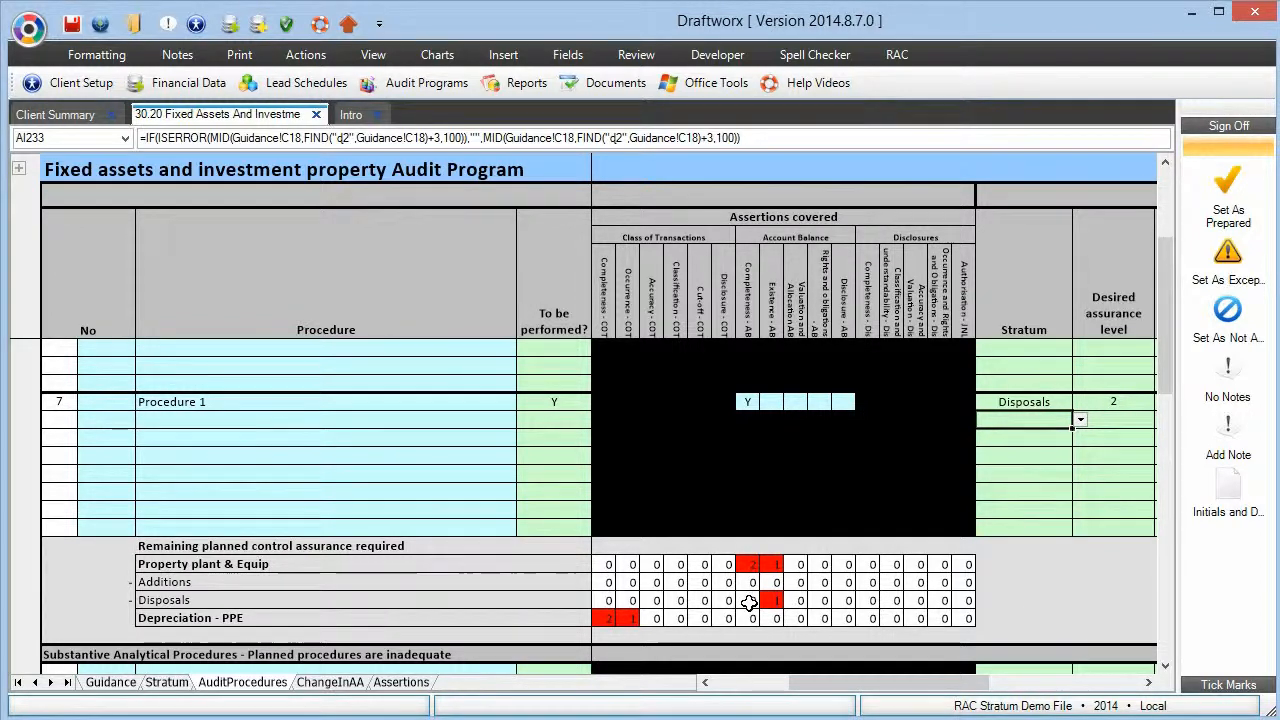
Step: Change the stratum of Procedure 1 to All
click(1068, 401)
click(1079, 401)
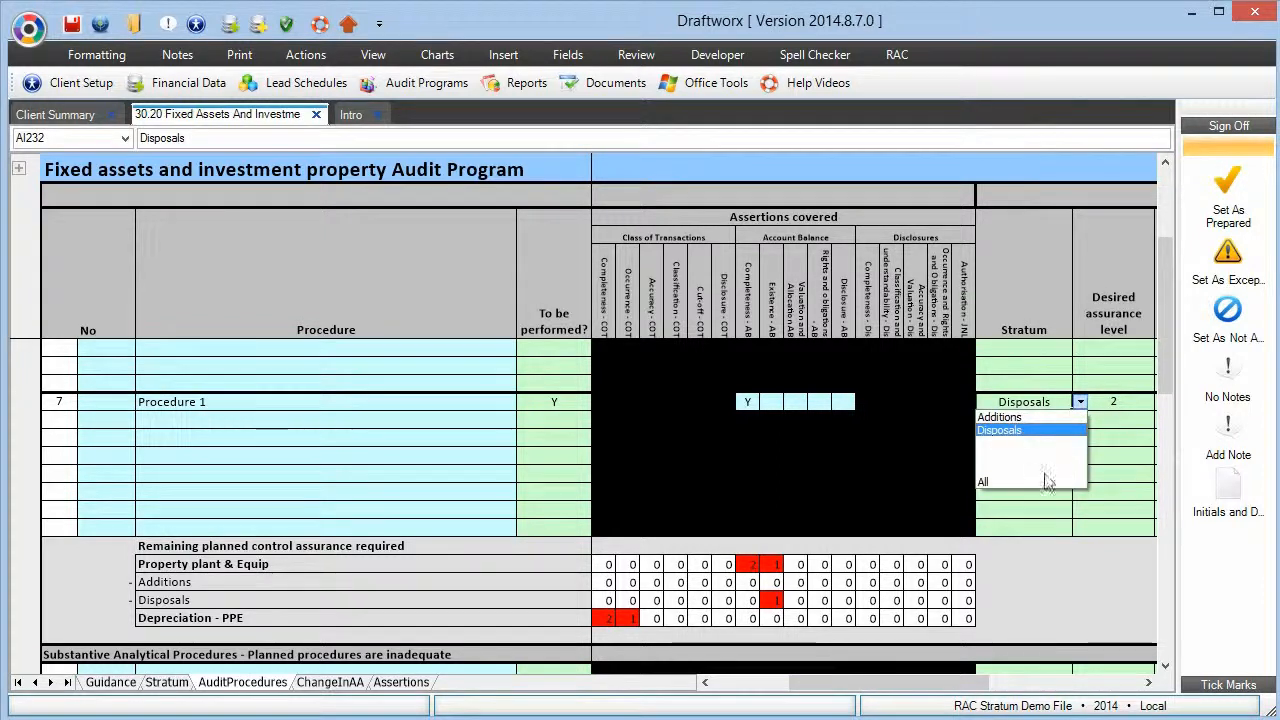
click(990, 484)
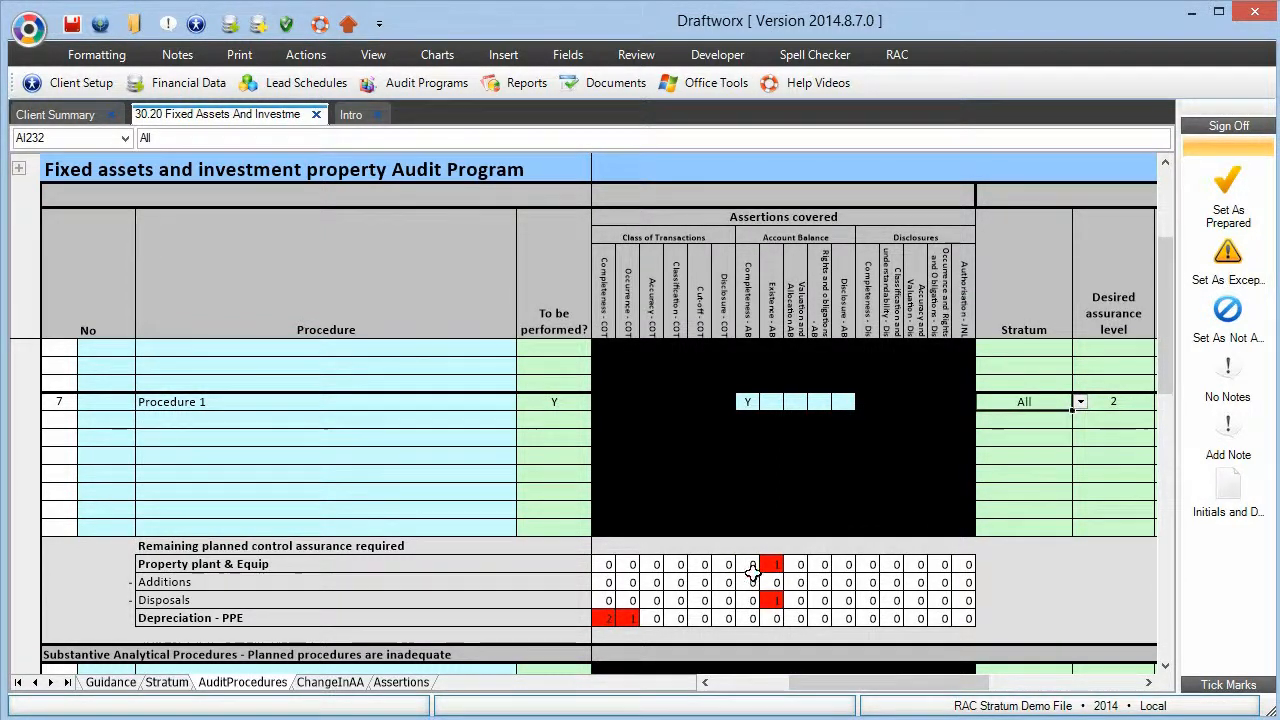
Step: Clear the stratum assigned to Procedure 1
click(752, 583)
click(752, 599)
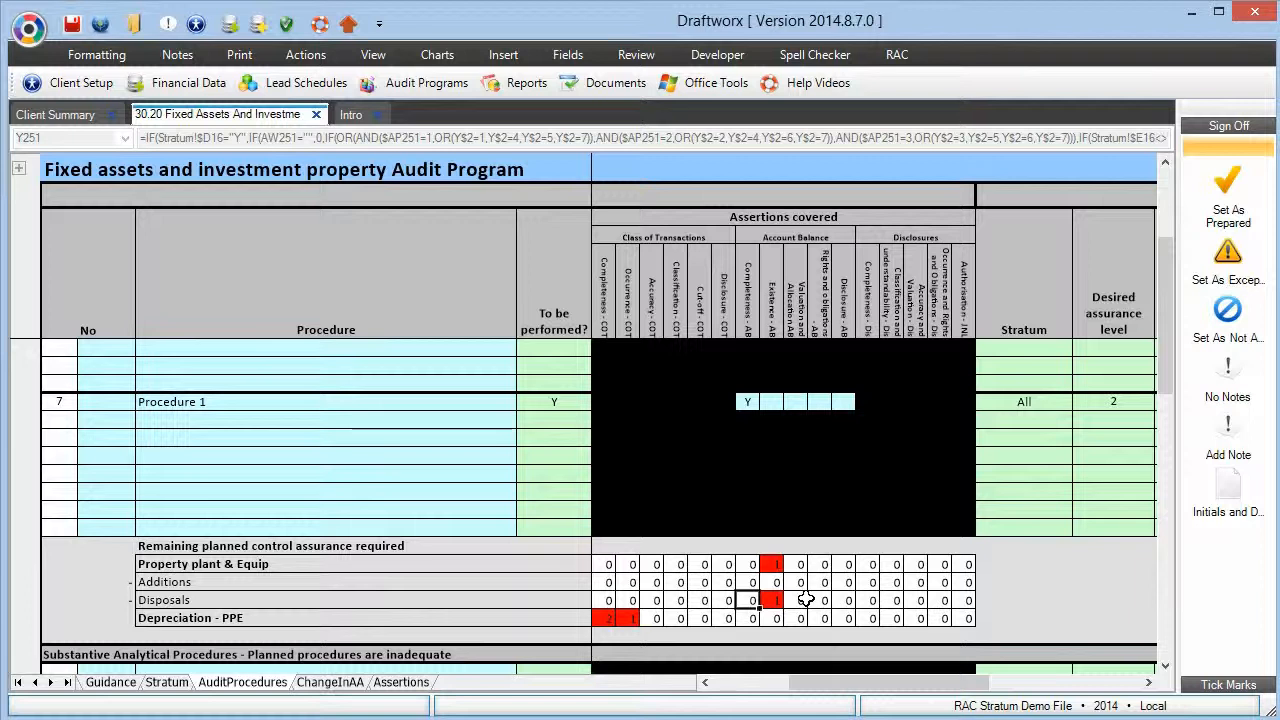
click(1018, 408)
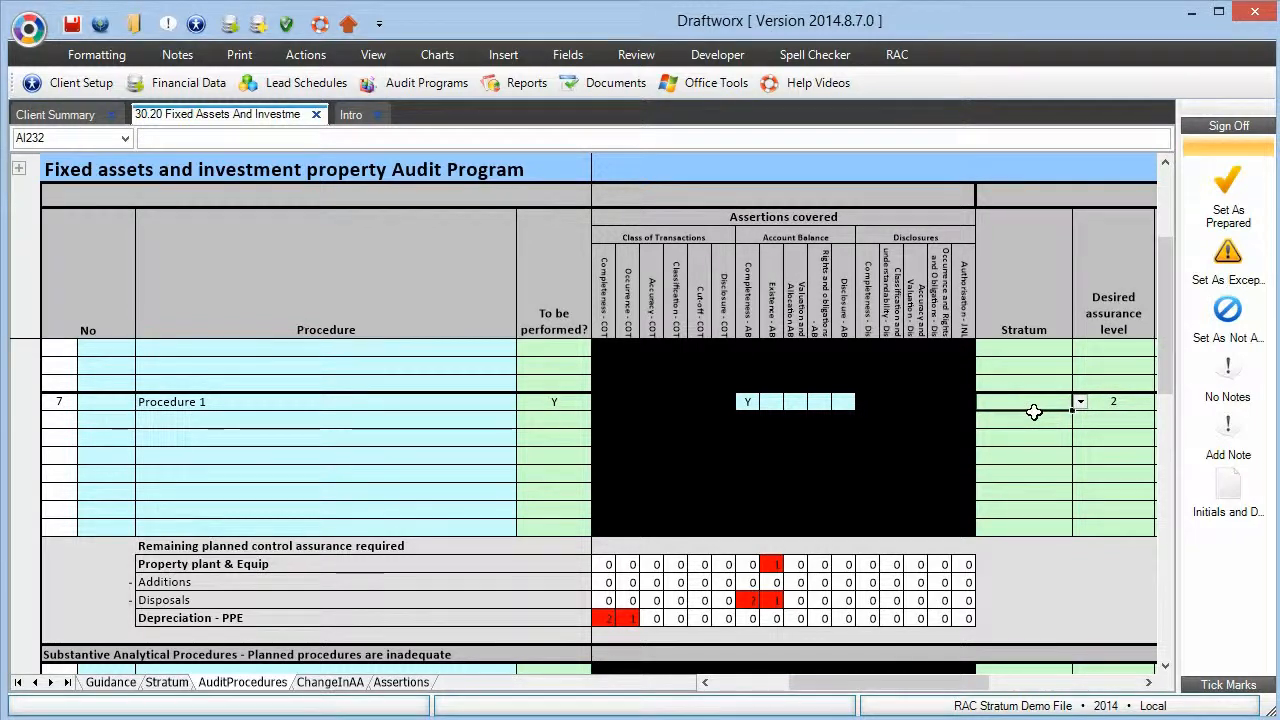
Step: Examine the remaining planned control assurance required for Property plant & Equip with no stratum assigned to Procedure 1
drag(509, 565, 790, 565)
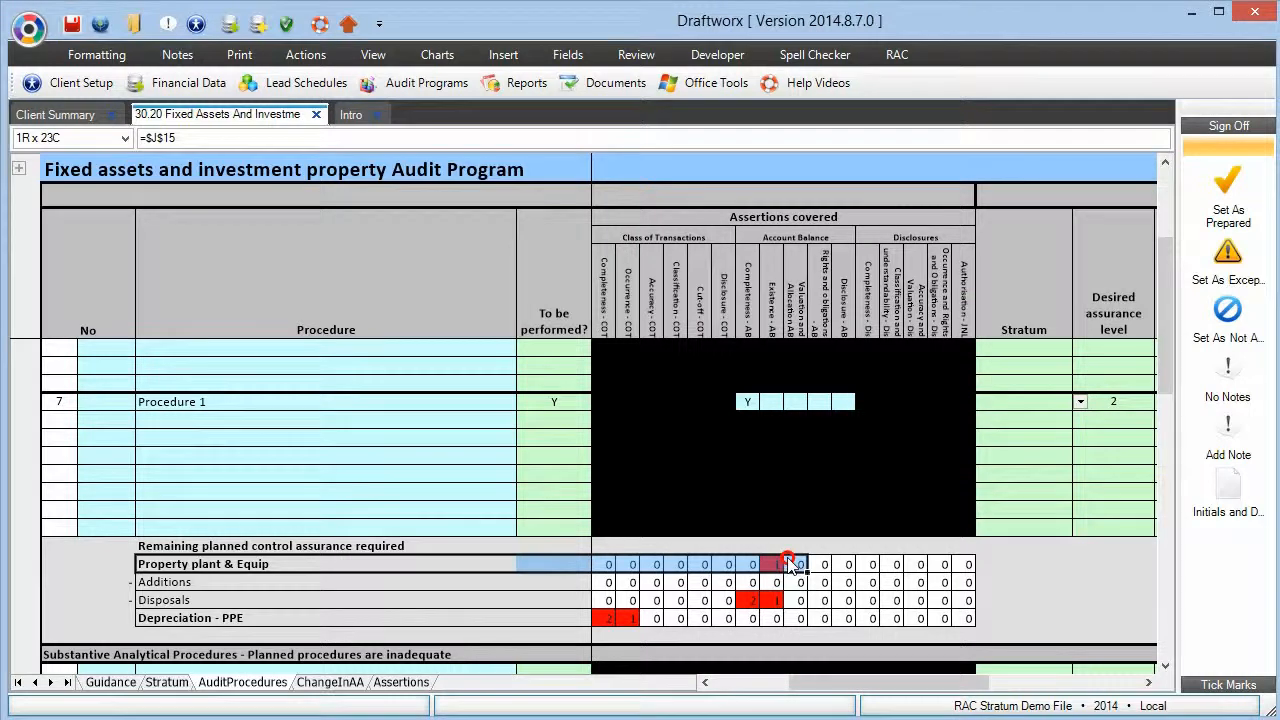
drag(790, 565, 820, 563)
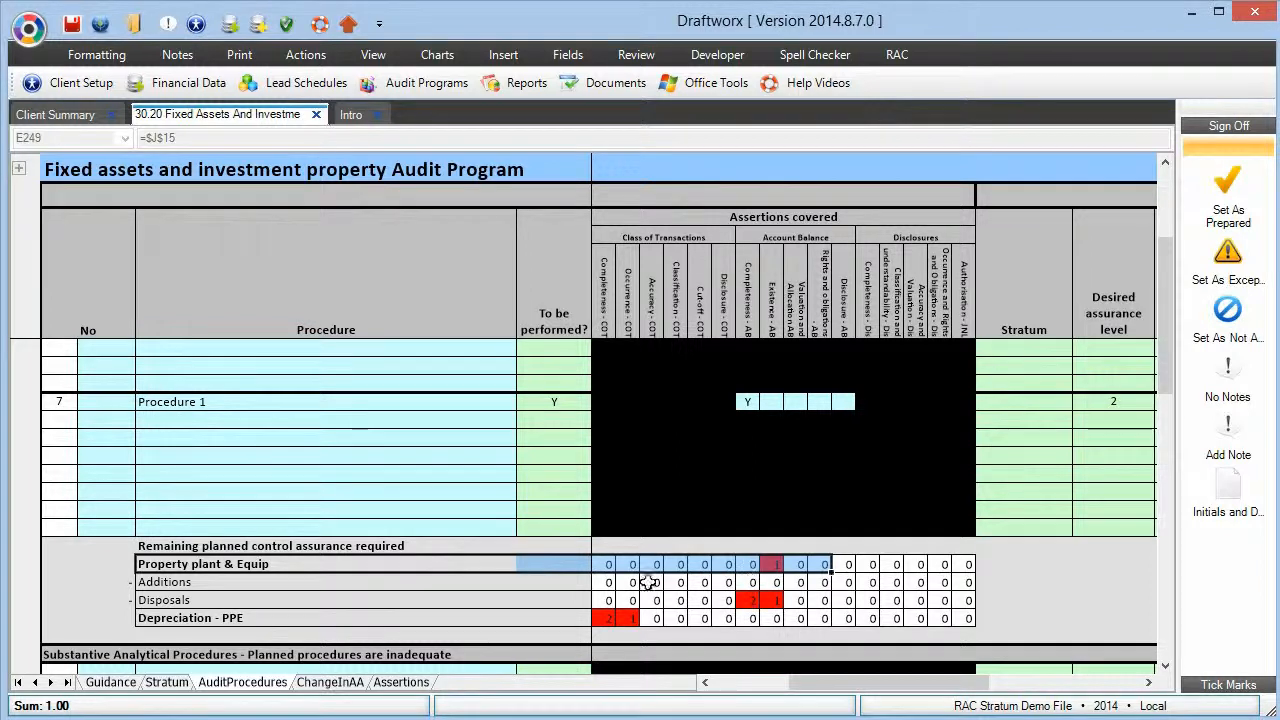
click(260, 565)
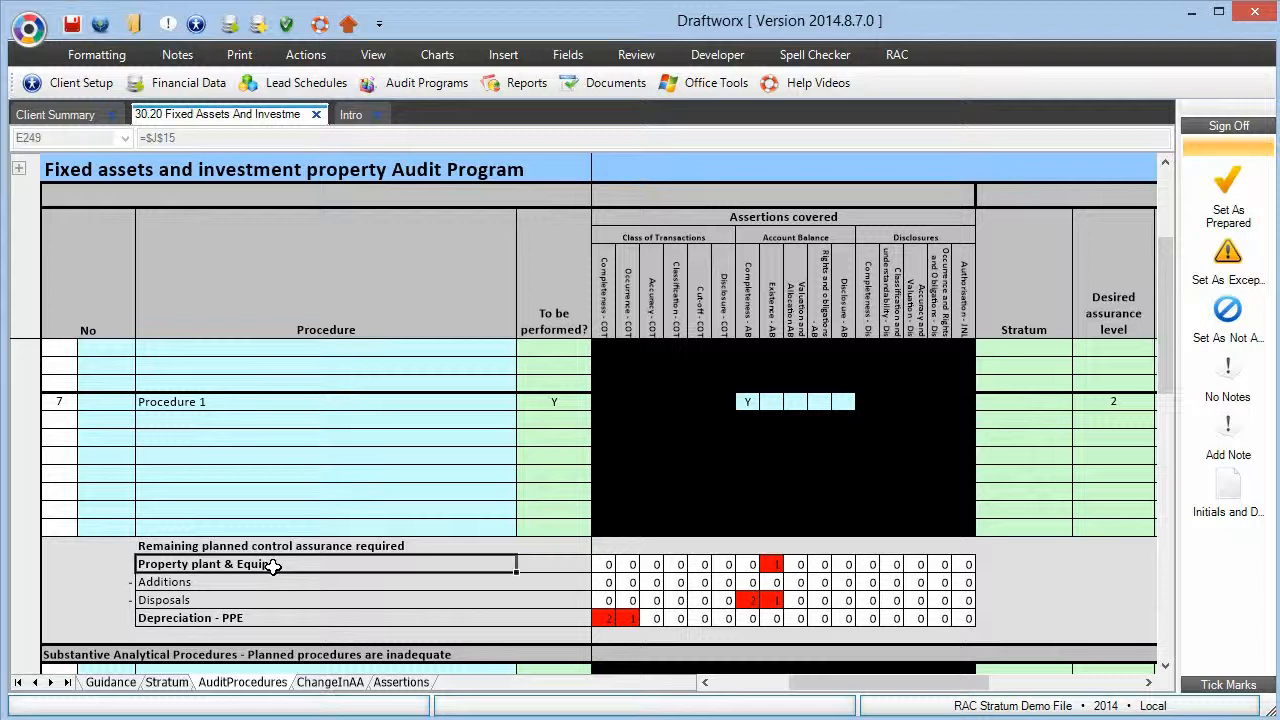
click(1067, 401)
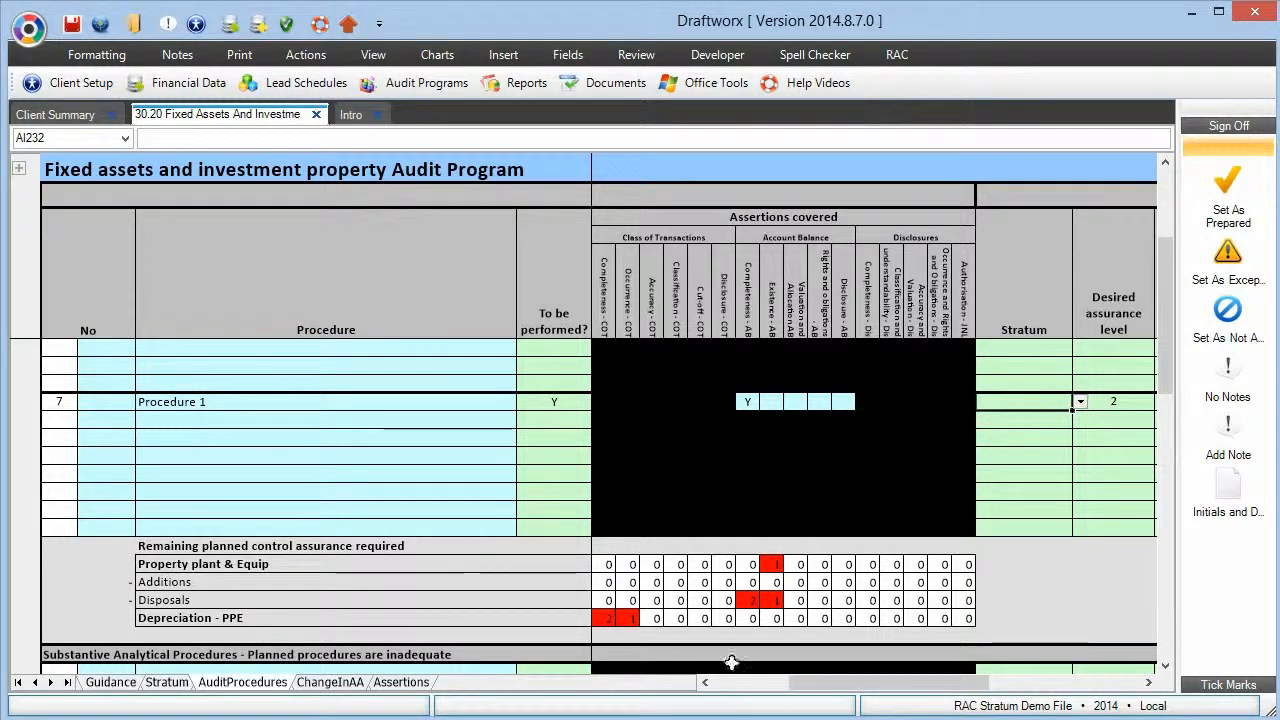
Step: Mark Depreciation - PPE as an additional component covered by Procedure 1 with Y
click(705, 682)
click(705, 682)
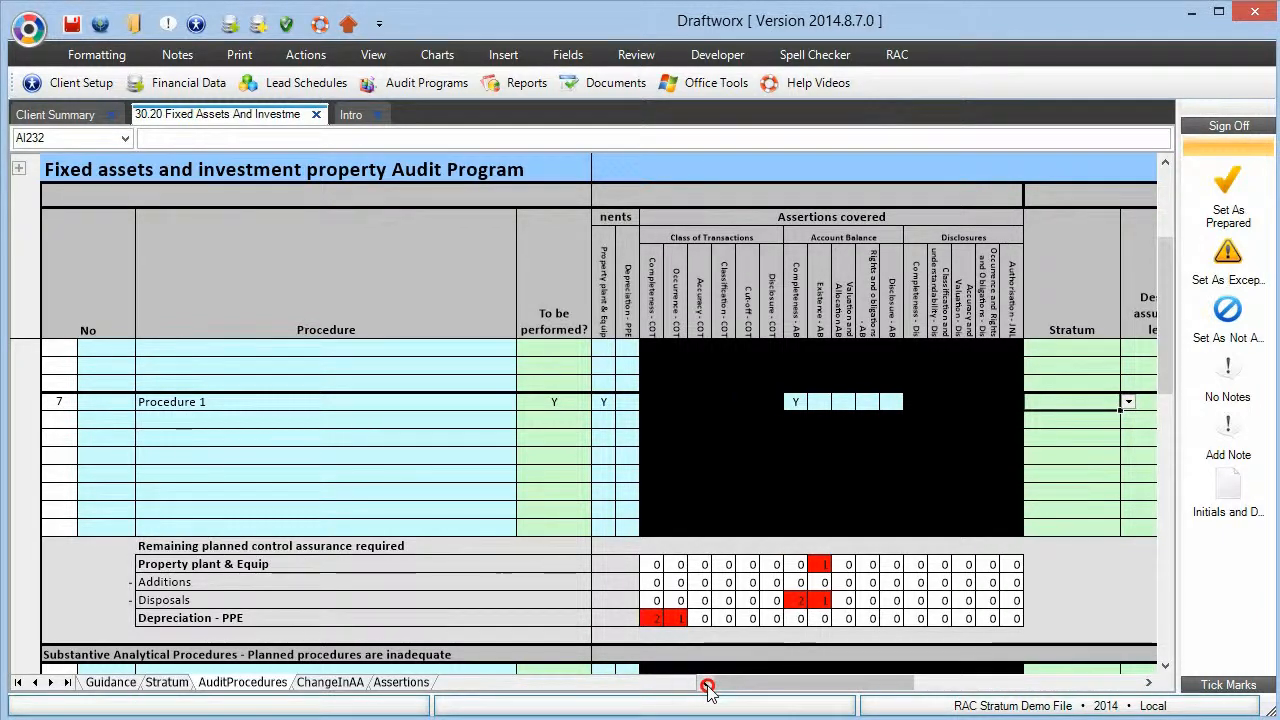
click(627, 405)
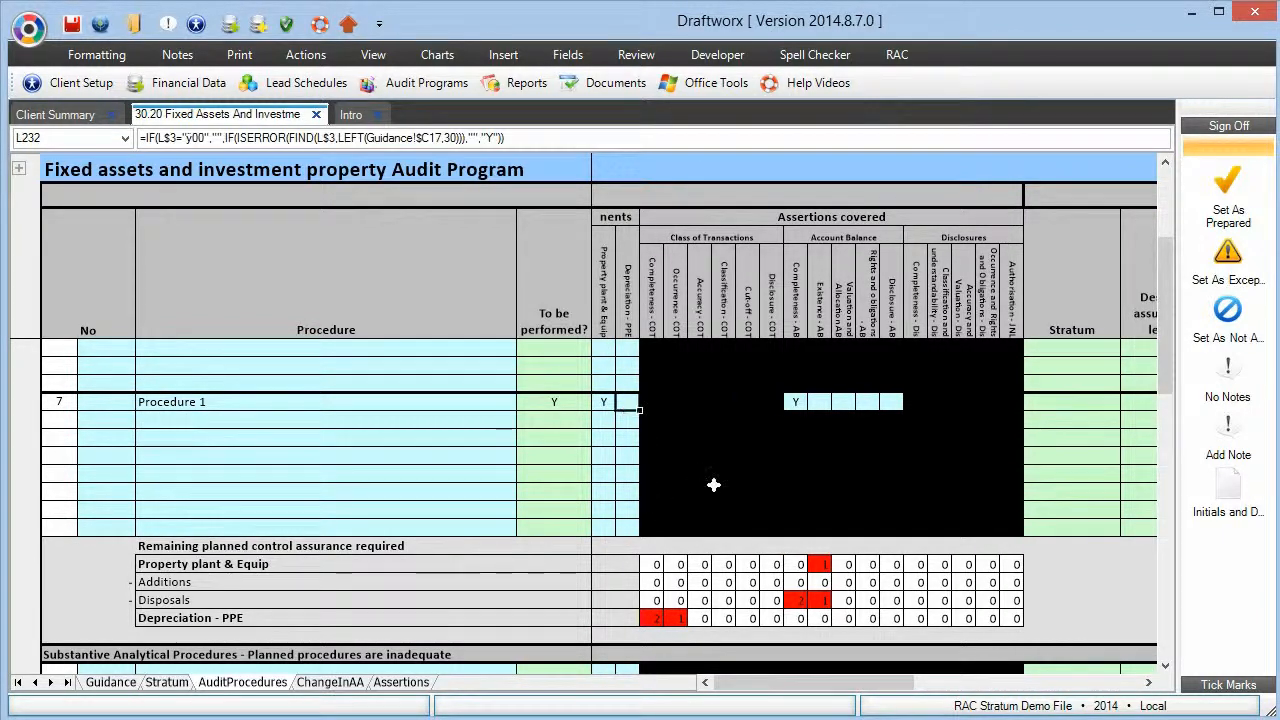
text(Y)
key(Return)
key(Up)
key(Right)
key(Right)
key(Right)
key(Right)
key(Right)
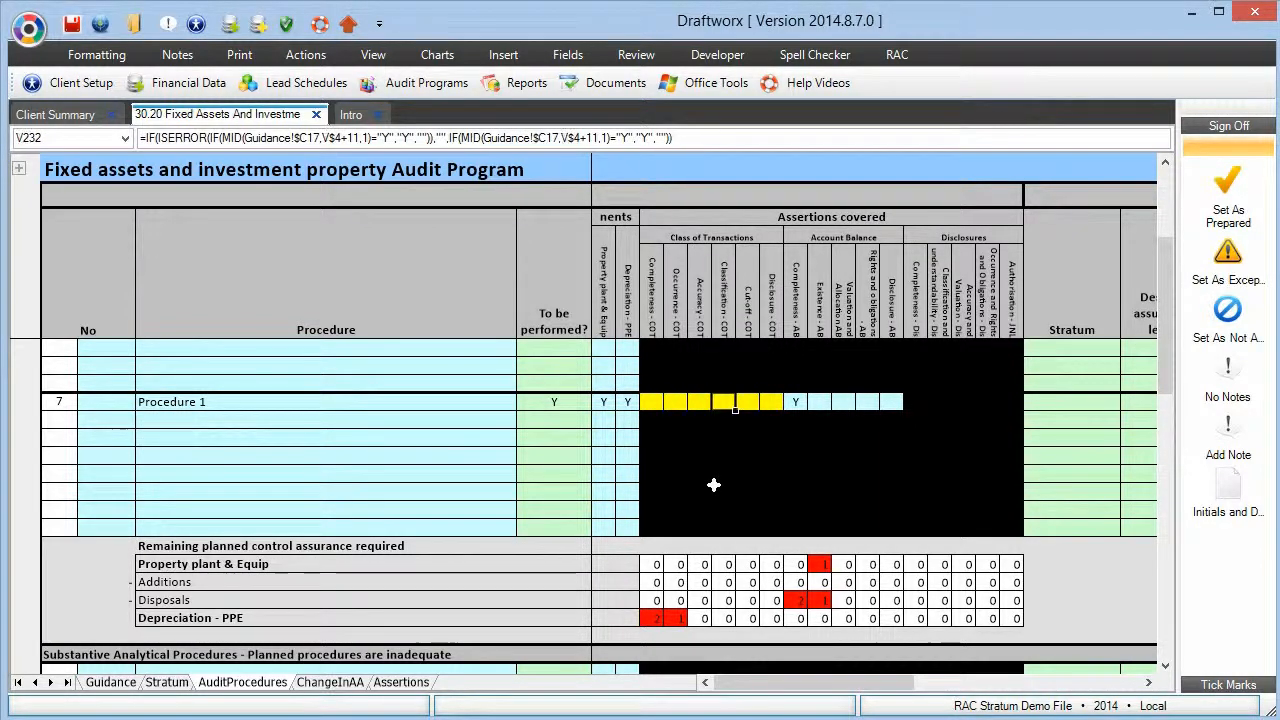
Step: Try assigning the Additions stratum to Procedure 1 while both components are marked
click(1083, 401)
click(1127, 401)
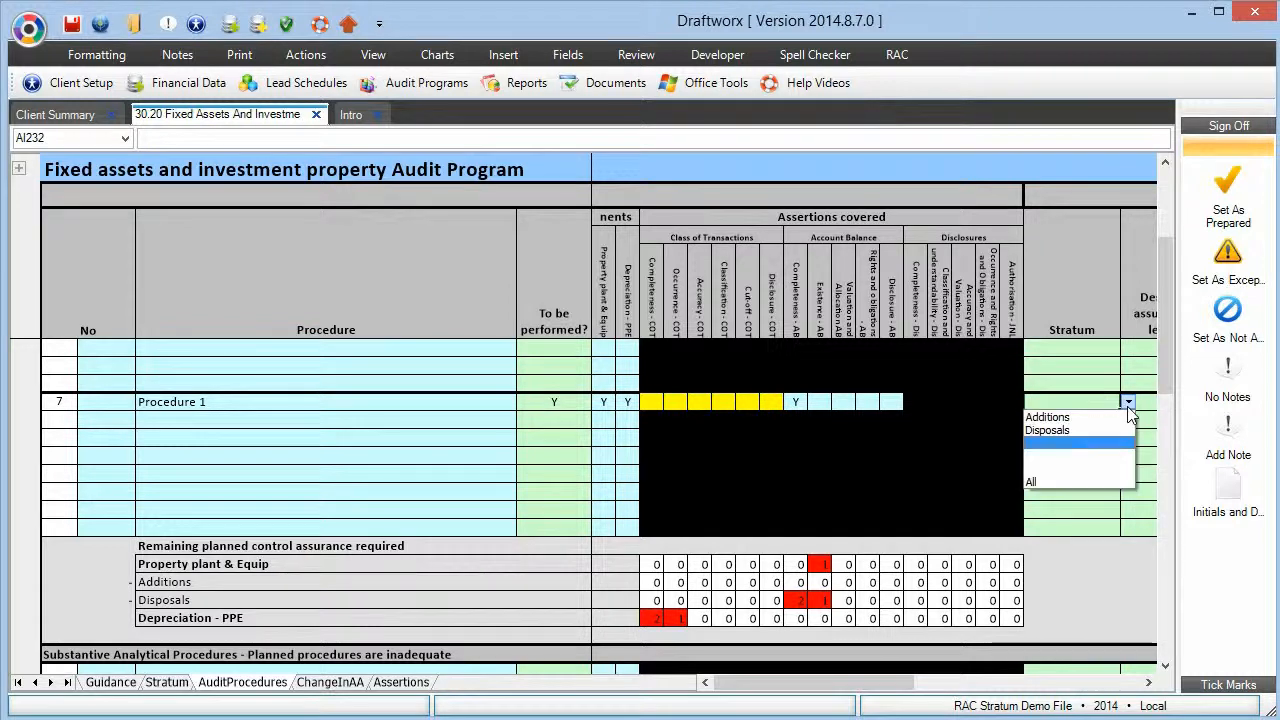
click(1050, 417)
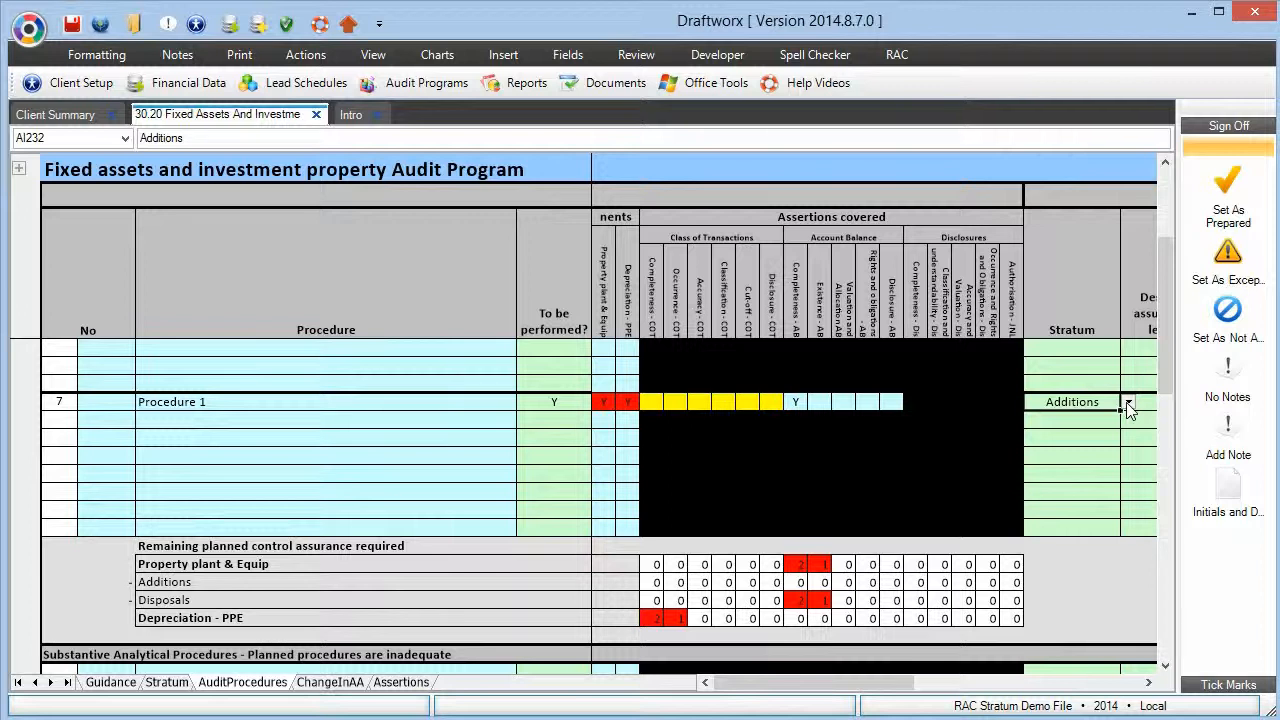
Step: Clear the Depreciation - PPE component mark of Procedure 1 and change its stratum to Disposals
click(626, 407)
text(Y)
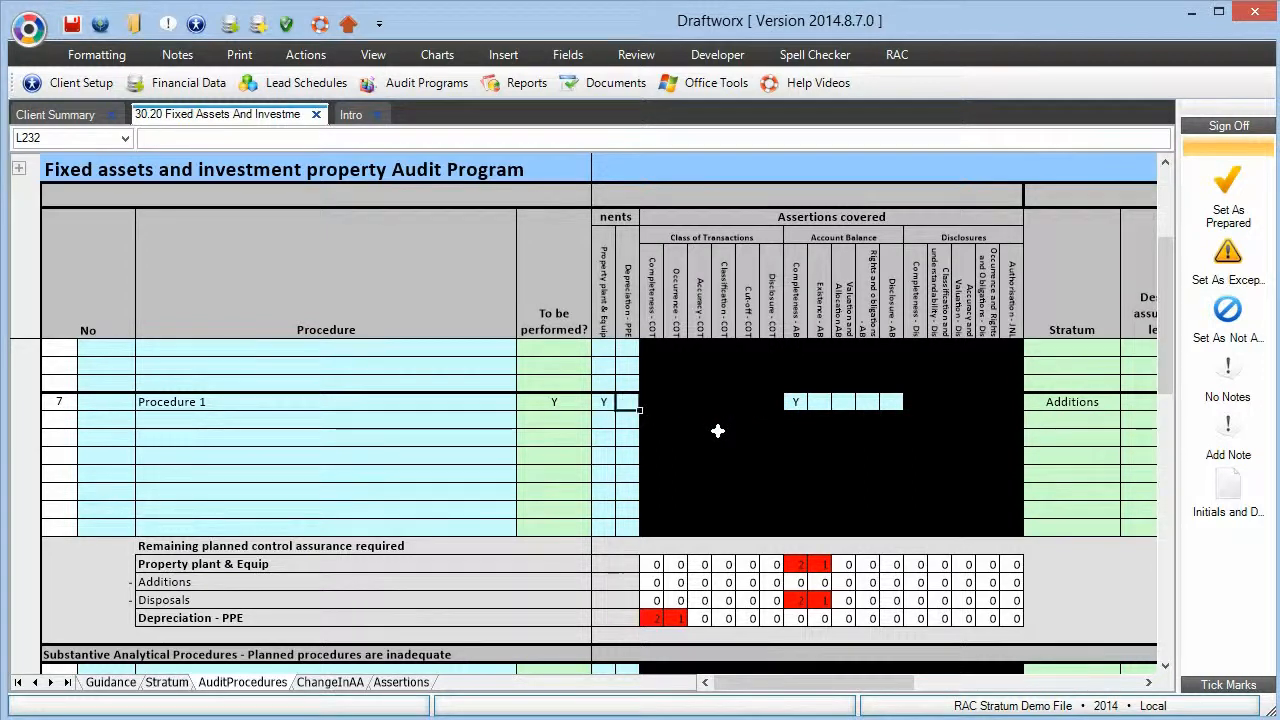
click(1098, 402)
click(1128, 402)
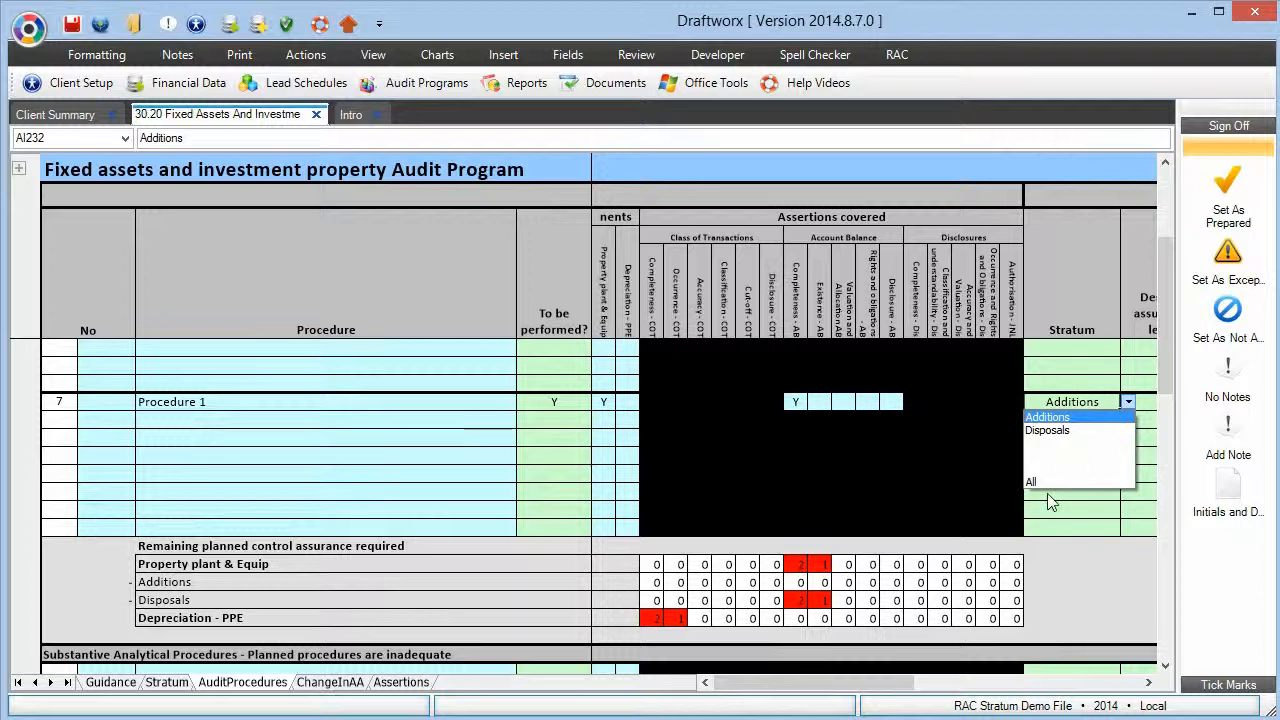
click(1046, 432)
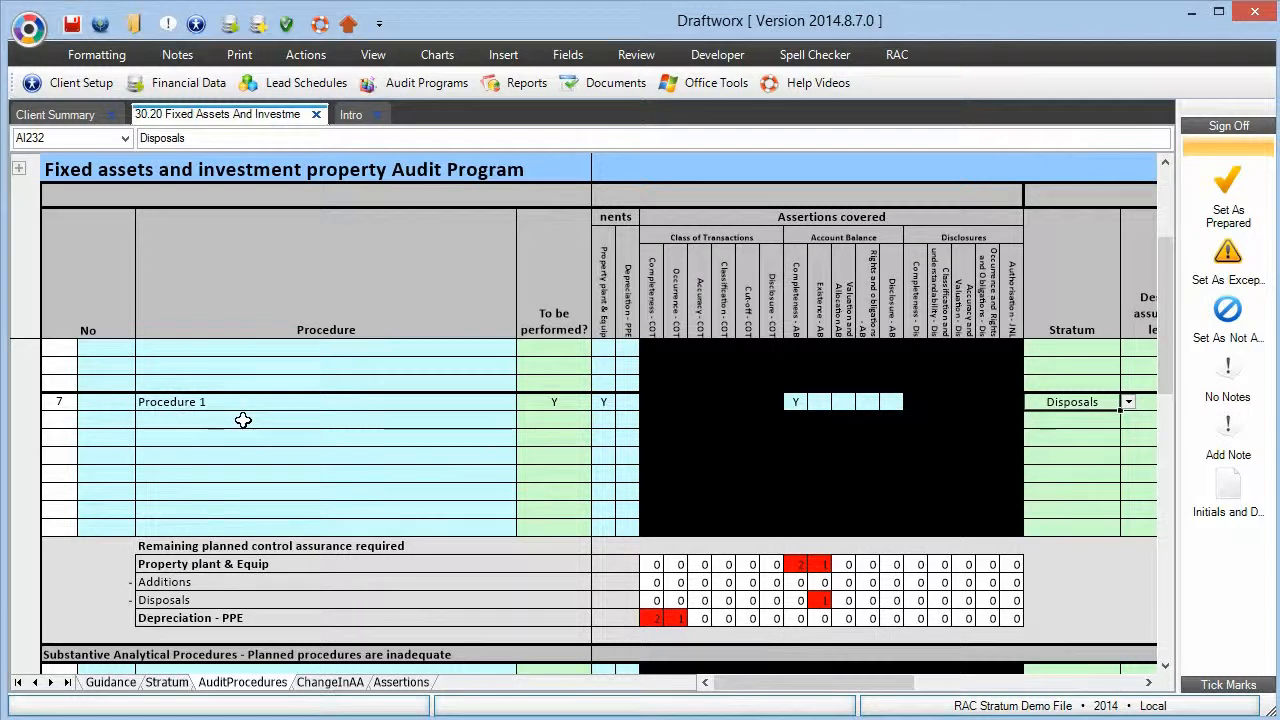
Step: Set the stratum of Procedure 1 to All and check the remaining planned control assurance for Additions Completeness
click(625, 420)
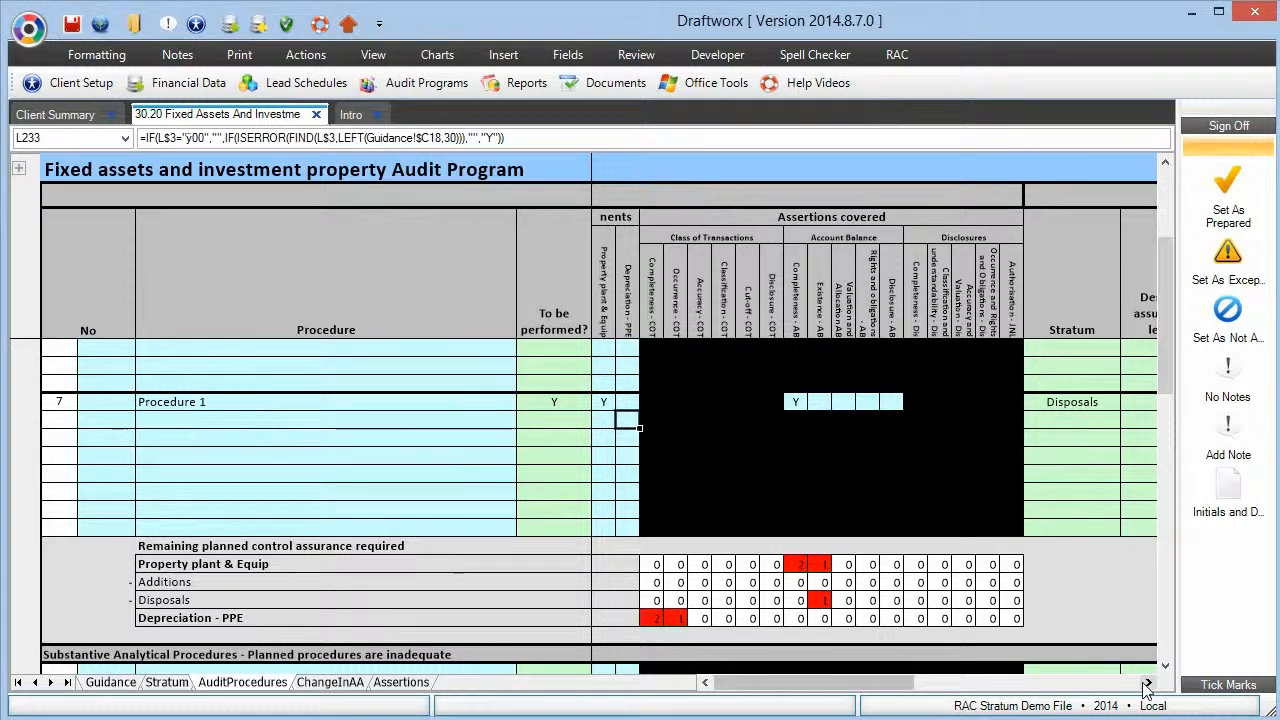
click(1100, 406)
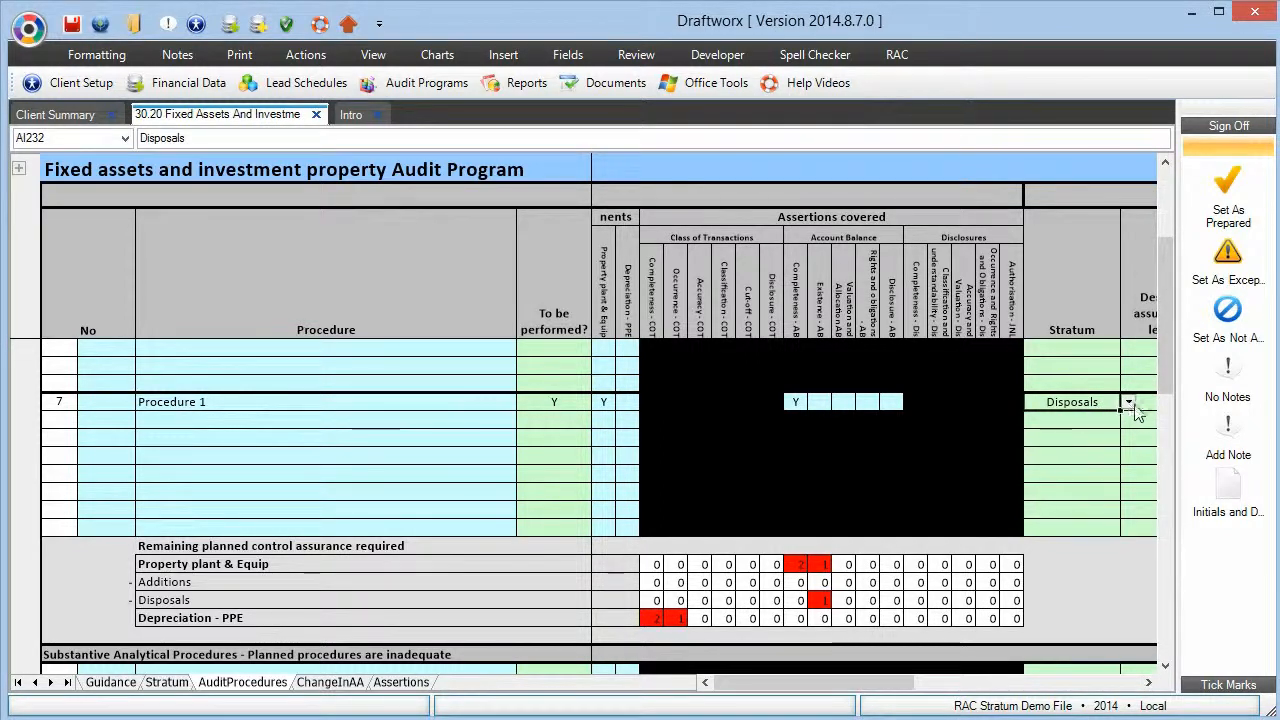
click(1128, 402)
click(1046, 485)
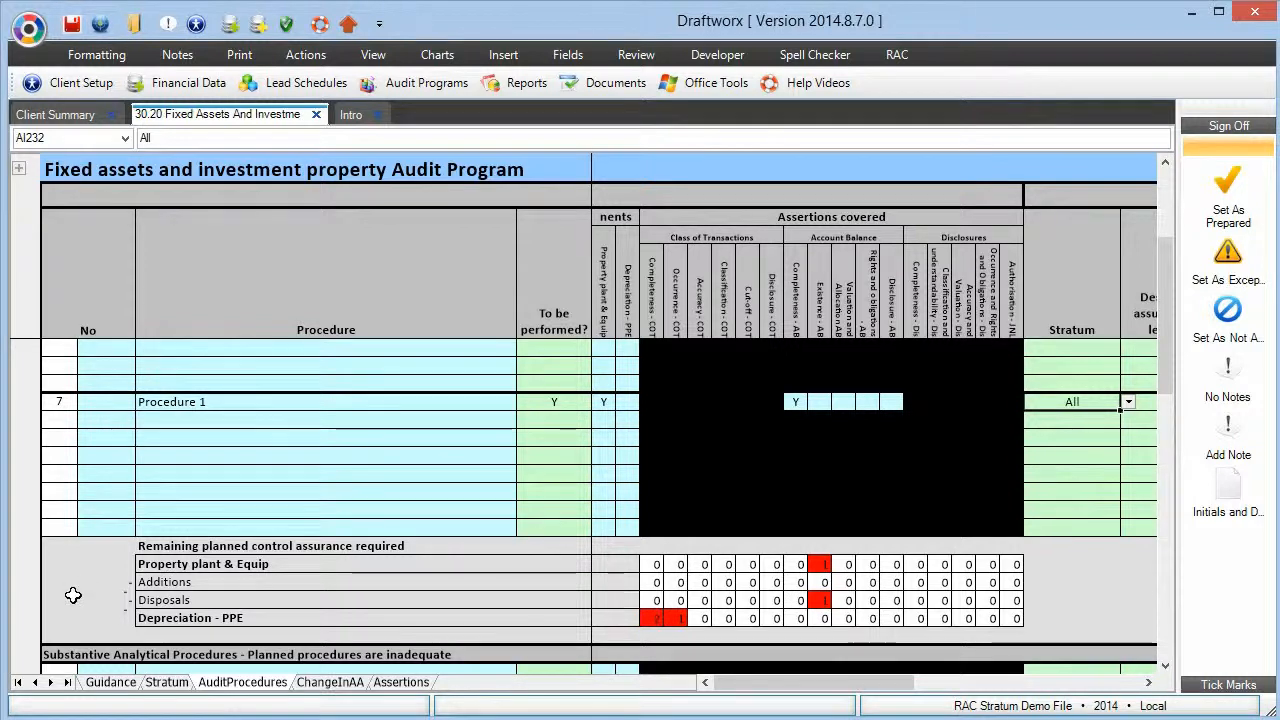
drag(160, 582, 806, 572)
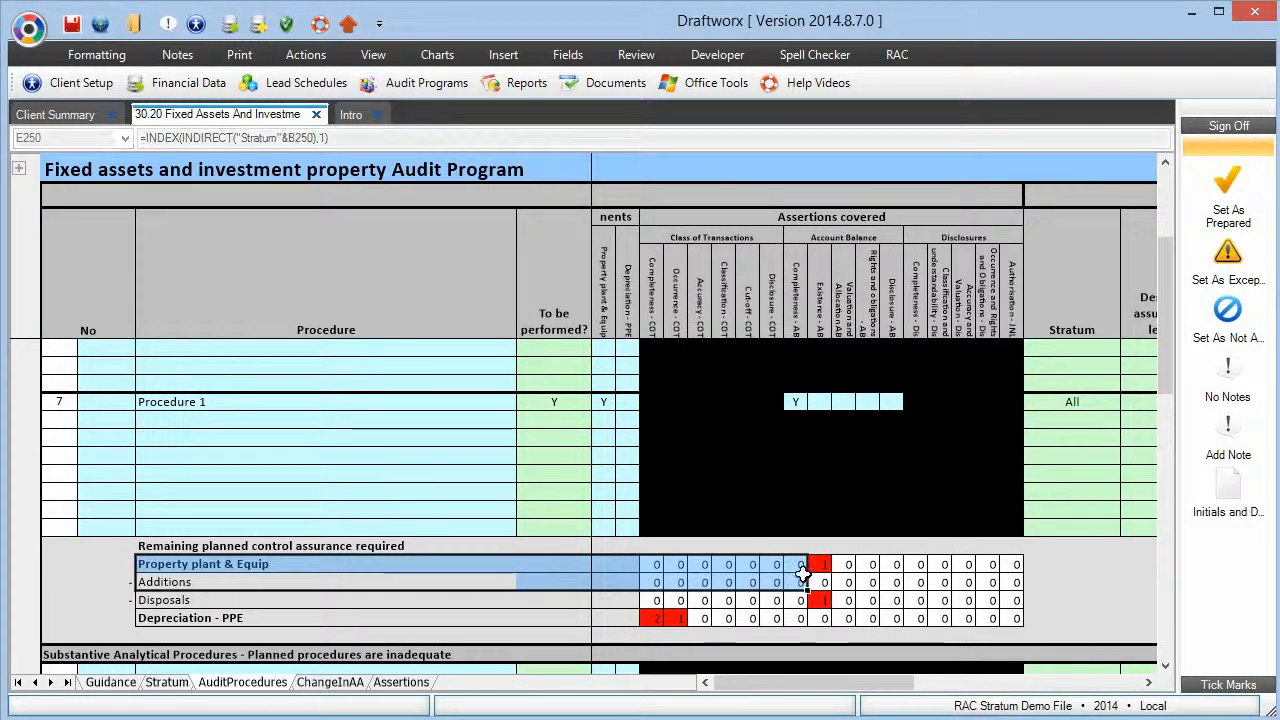
click(804, 582)
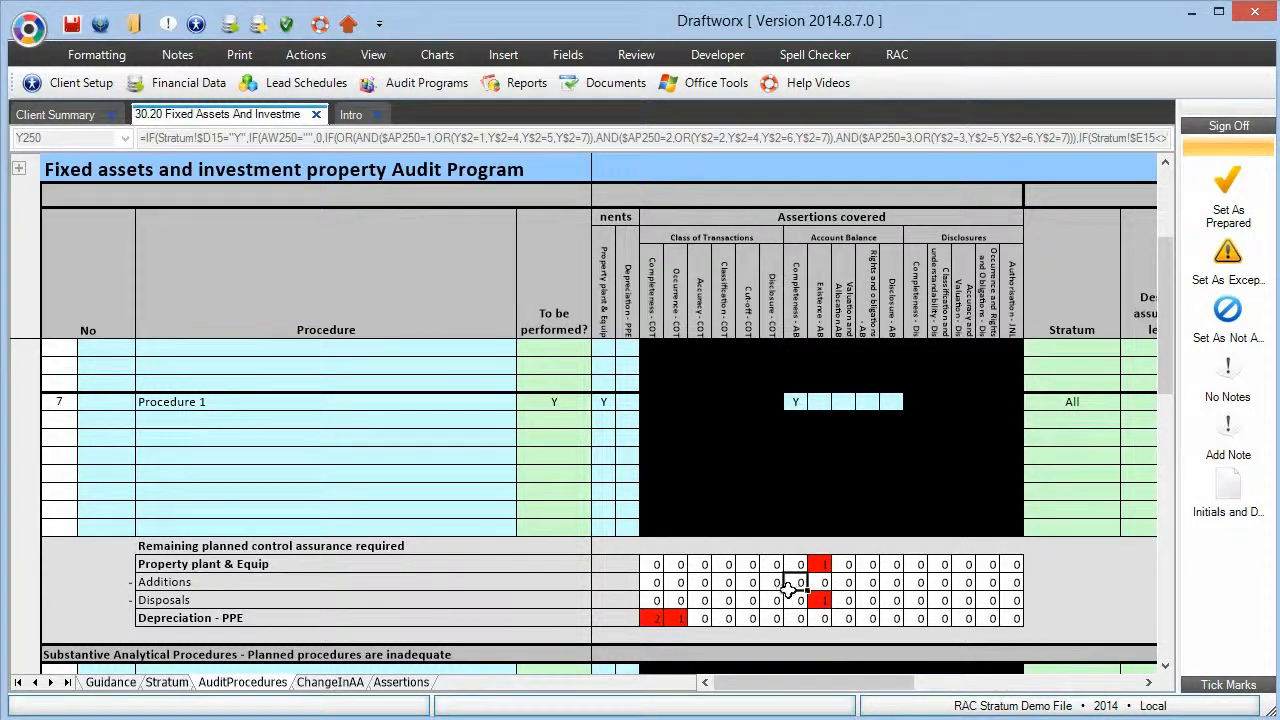
Step: Add Procedure 2 below Procedure 1 and mark it as to be performed with Y
click(240, 418)
text(Preoc)
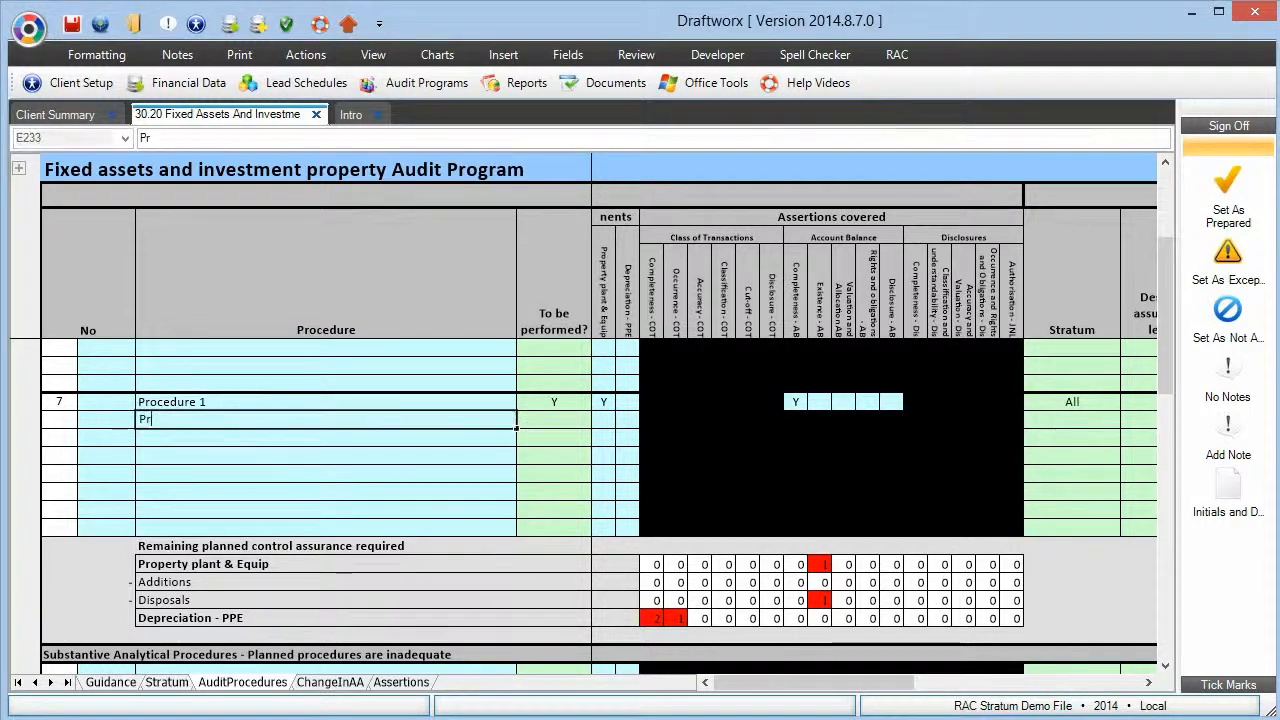
key(BackSpace)
key(BackSpace)
text(cedure)
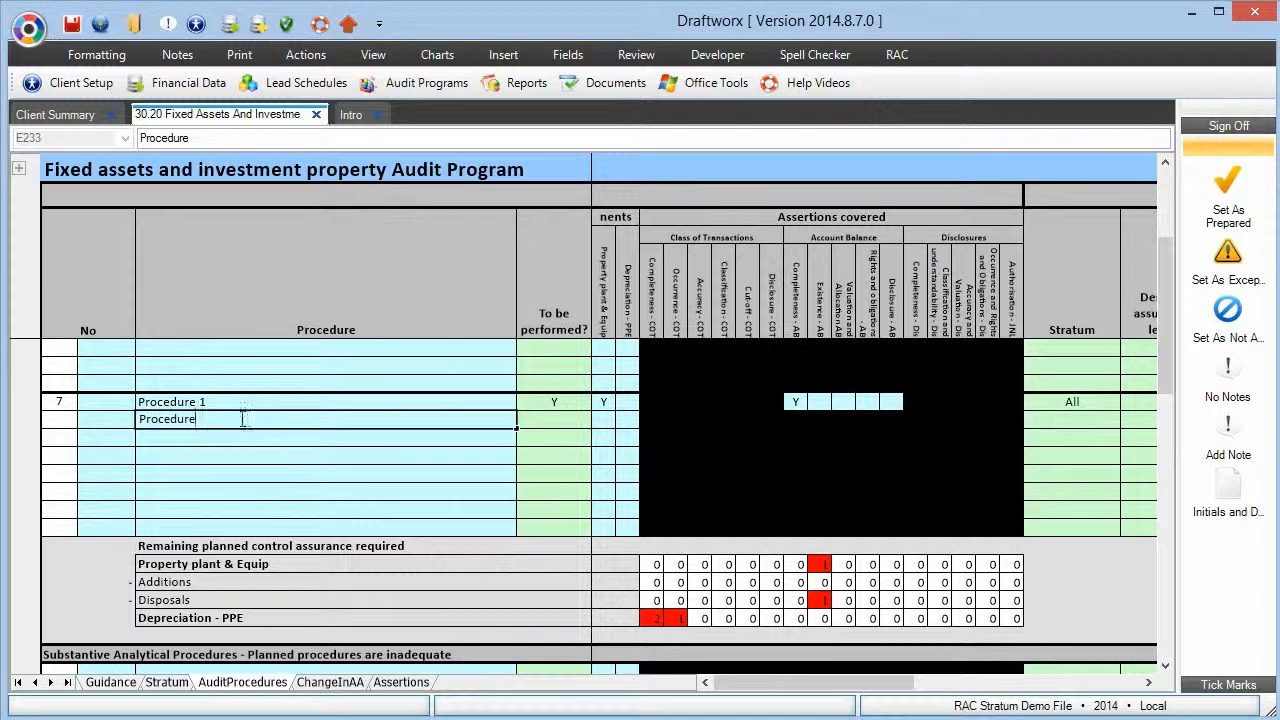
key(Tab)
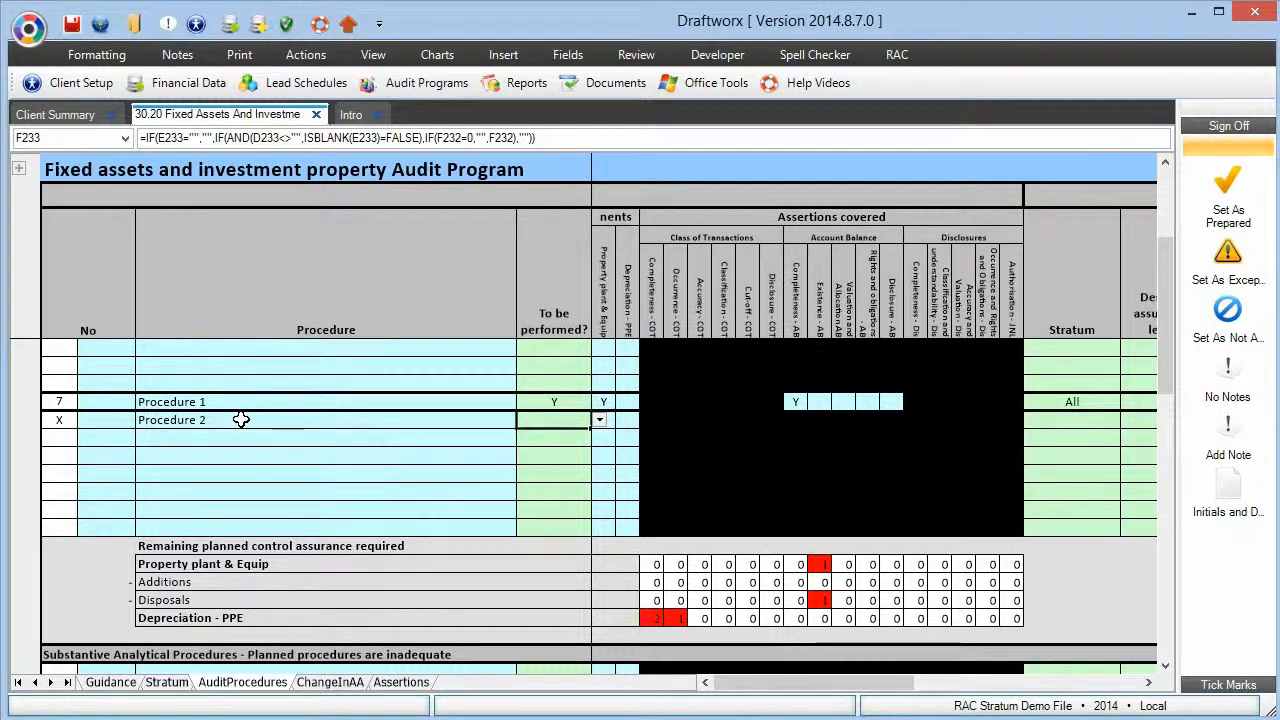
text(Y)
key(Tab)
Step: Mark the Property plant & Equip component and the account balance Existence assertion of Procedure 2 with Y
text(Y)
key(Tab)
key(Tab)
key(Tab)
key(Tab)
key(Tab)
key(Tab)
key(Tab)
key(Tab)
key(shift+Tab)
key(shift+Tab)
key(shift+Tab)
key(shift+Tab)
key(shift+Tab)
key(shift+Tab)
text(Y)
Step: Set the desired assurance level of Procedure 2 to 1
key(Tab)
key(Tab)
key(Tab)
key(Tab)
key(Tab)
key(Tab)
key(Tab)
key(Tab)
key(Tab)
key(Tab)
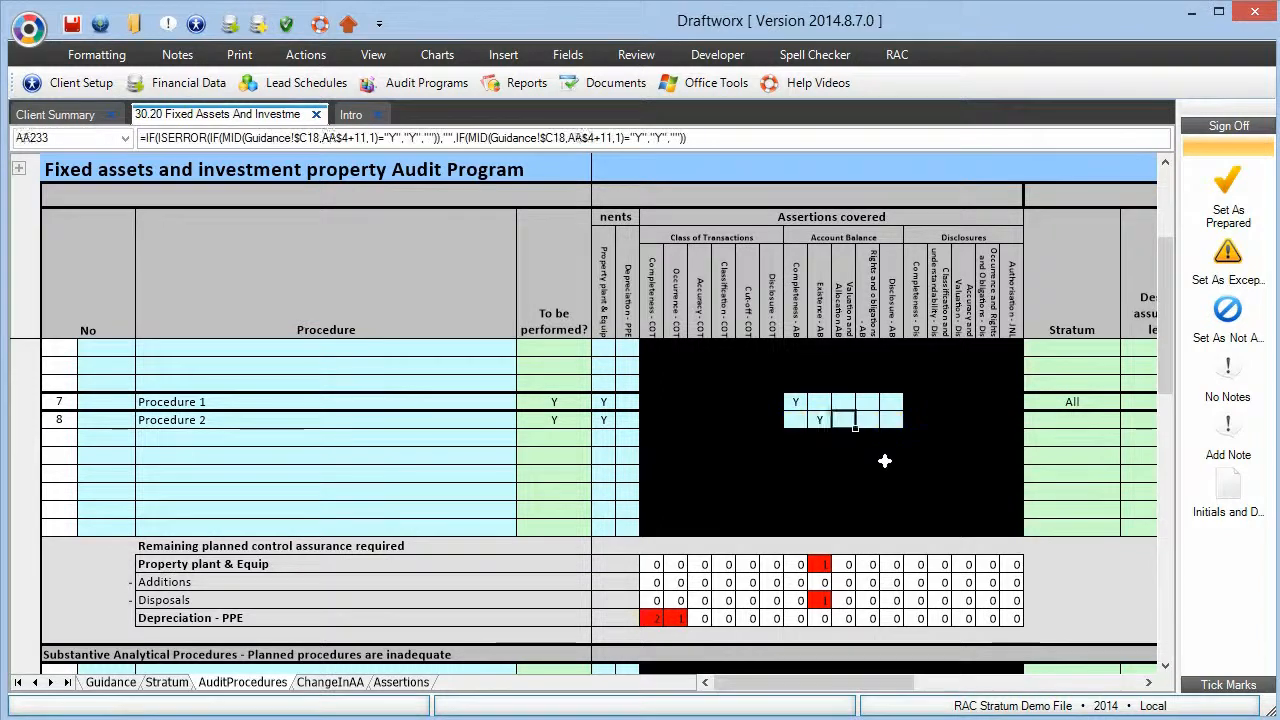
text(1)
key(Return)
Step: Add Procedure 3 below Procedure 2 and mark it as to be performed with Y
key(Left)
key(Left)
key(Left)
key(Left)
key(Left)
key(Left)
key(Left)
key(Left)
key(Left)
key(Left)
key(Left)
key(Left)
key(Left)
key(Left)
key(Left)
key(Left)
key(Left)
key(Left)
key(Left)
key(Left)
key(Left)
text(Proced)
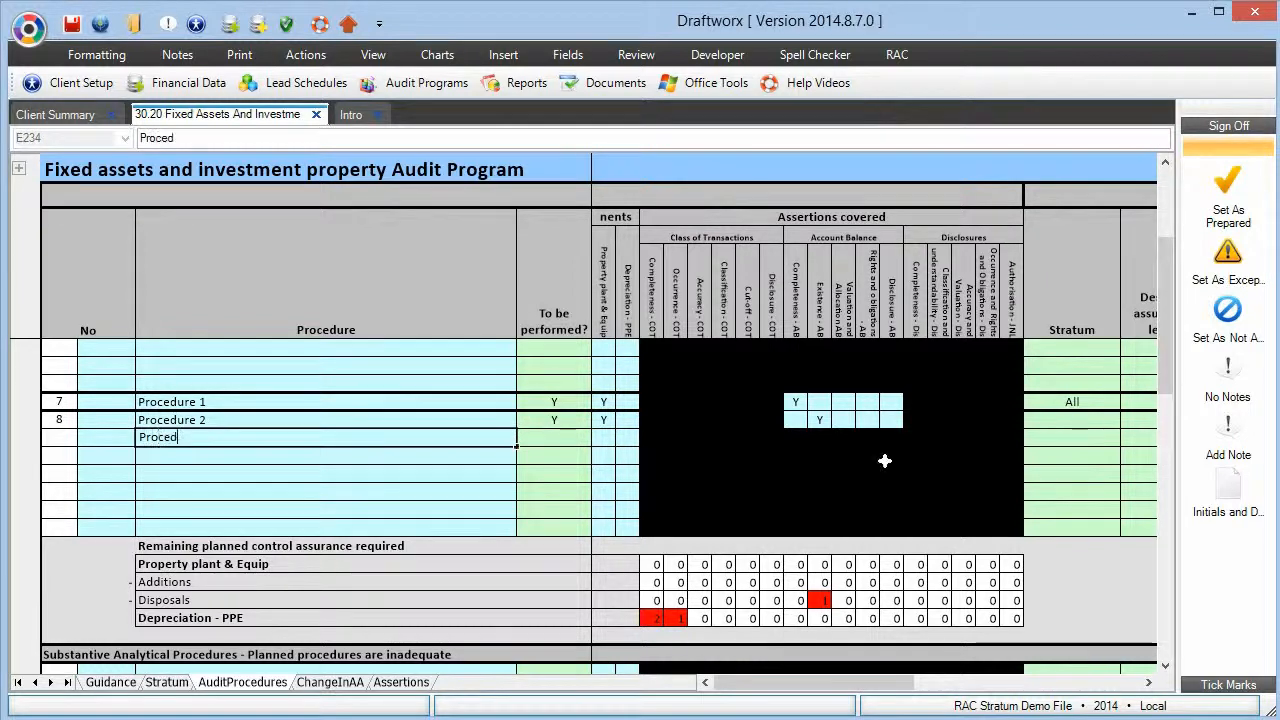
text(ure 3)
key(Tab)
text(Y)
key(Right)
Step: Mark the Property plant & Equip component and the account balance Existence assertion of Procedure 3 with Y
text(Y)
key(Right)
key(Right)
key(Right)
key(Right)
key(Right)
key(Right)
key(Right)
key(Right)
key(Right)
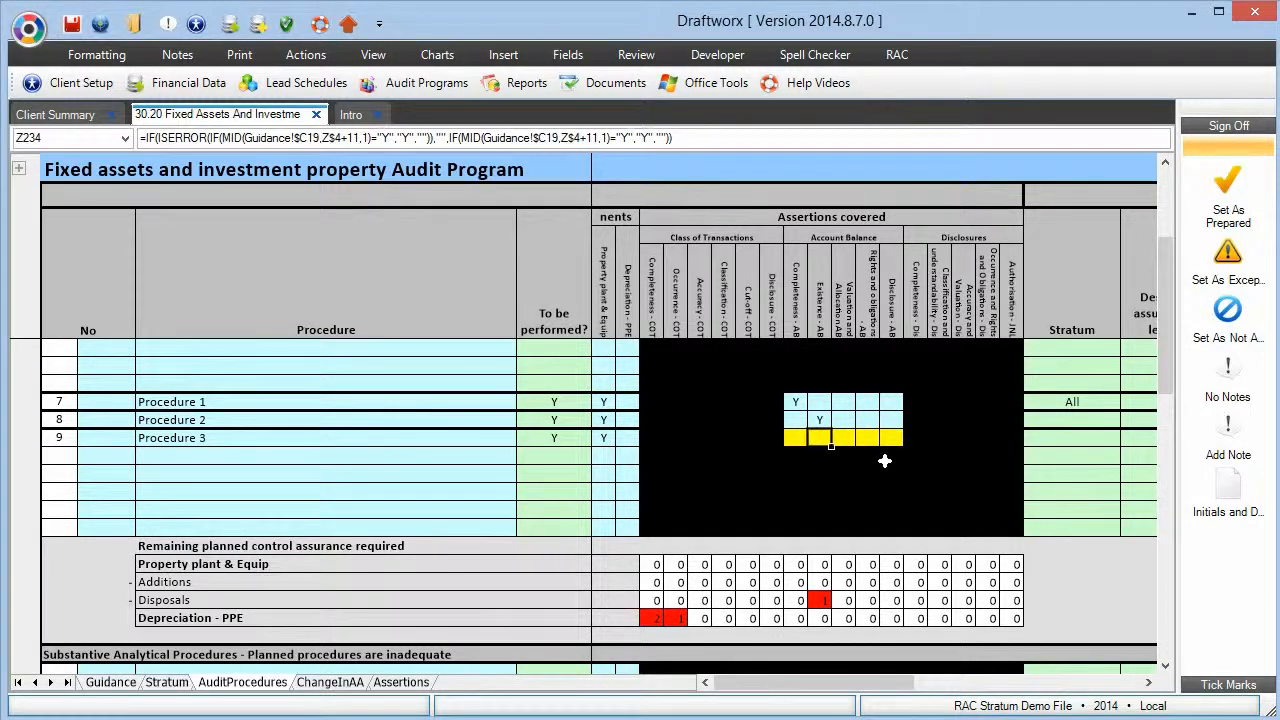
text(Y)
Step: Assign the Disposals stratum to Procedure 3 and set its desired assurance level to 1
key(Right)
key(Right)
key(Right)
key(Right)
key(Right)
key(Right)
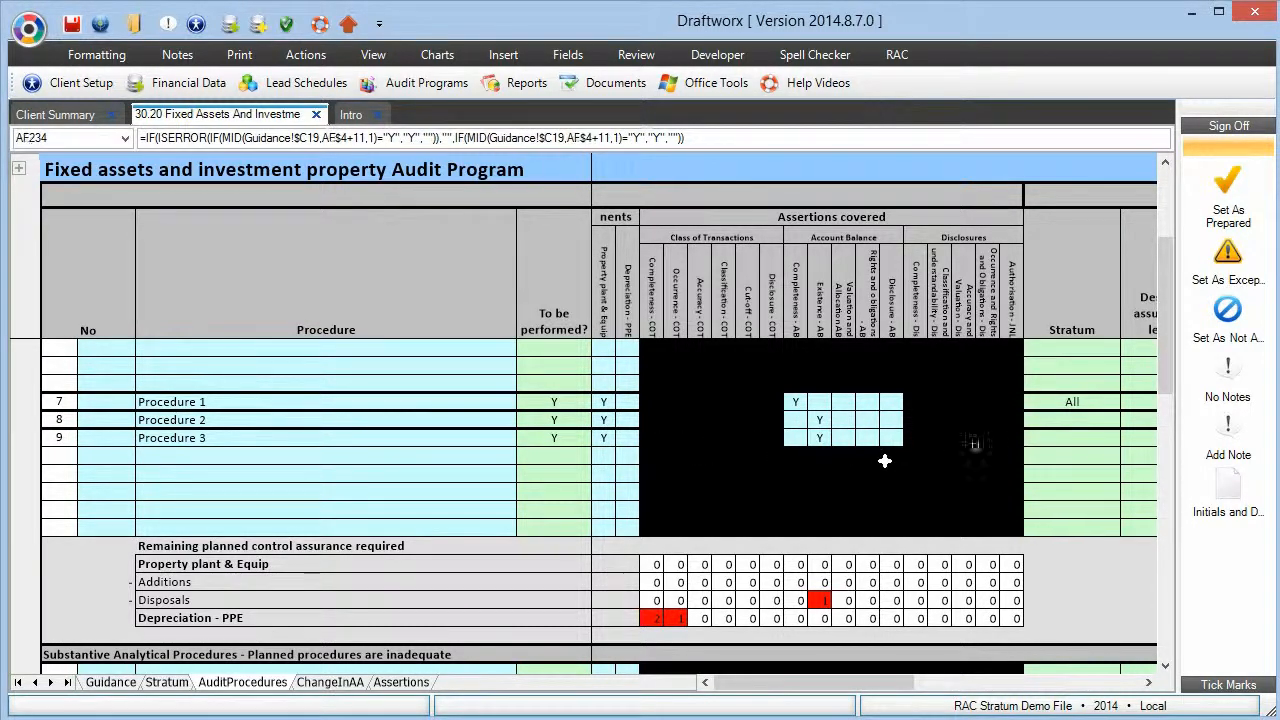
click(1065, 442)
click(1121, 440)
click(1072, 467)
key(Right)
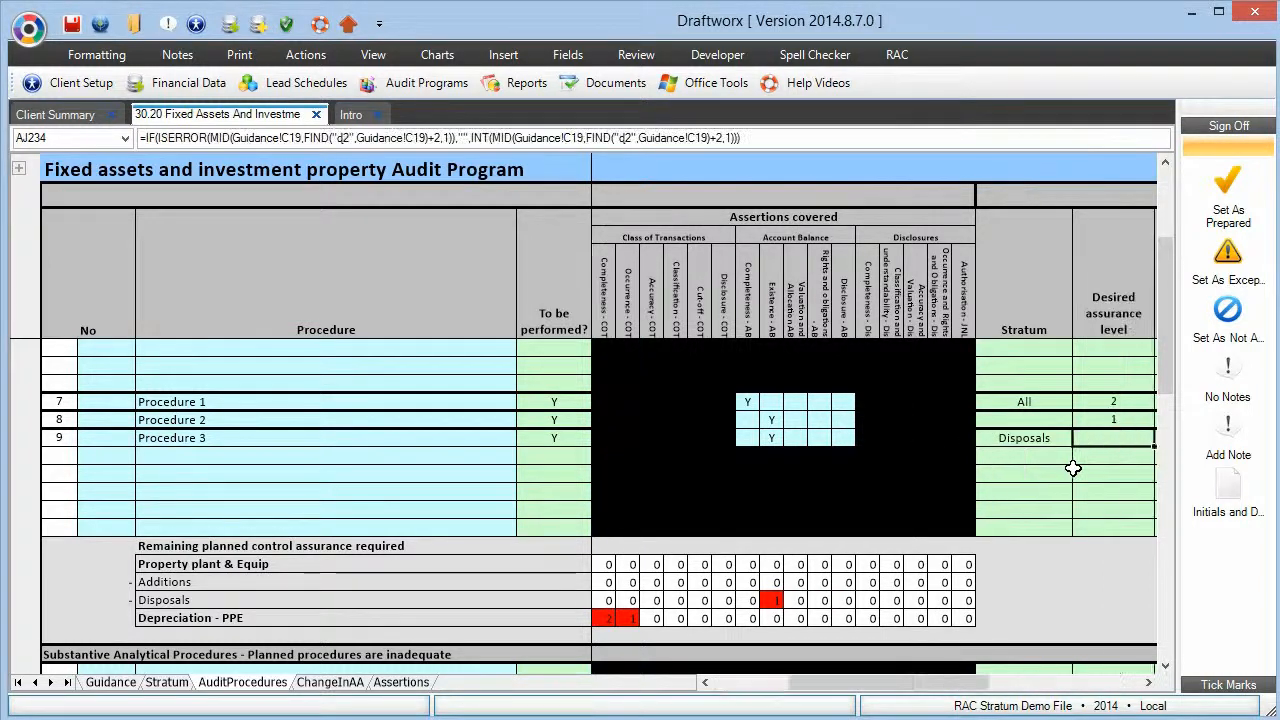
text(1)
key(Return)
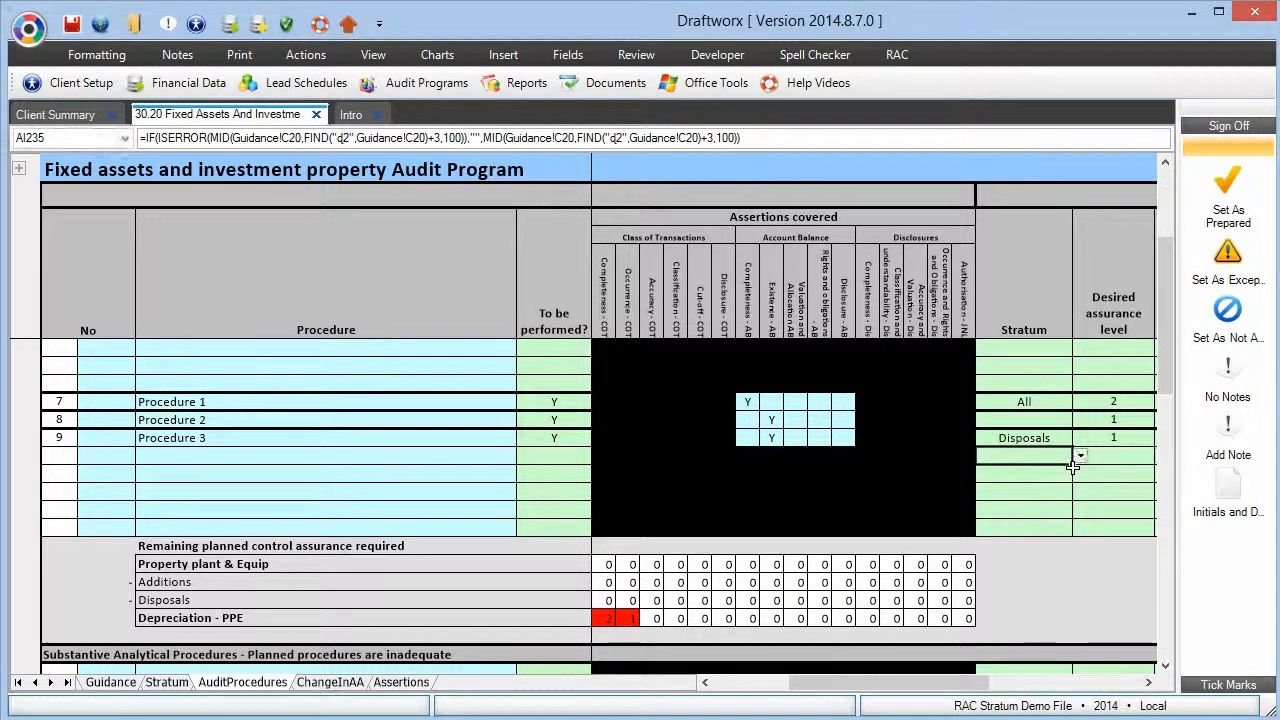
Step: Add Procedure 4 below Procedure 3 and mark it as to be performed with Y
key(Left)
key(Left)
key(Left)
key(Left)
key(Left)
key(Left)
key(Left)
key(Left)
key(Left)
key(Left)
key(Left)
key(Left)
key(Left)
key(Left)
key(Left)
key(Left)
key(Left)
key(Left)
key(Left)
key(Left)
key(Right)
key(Right)
text(Procedure)
text( 34)
key(BackSpace)
key(BackSpace)
text(4)
key(Tab)
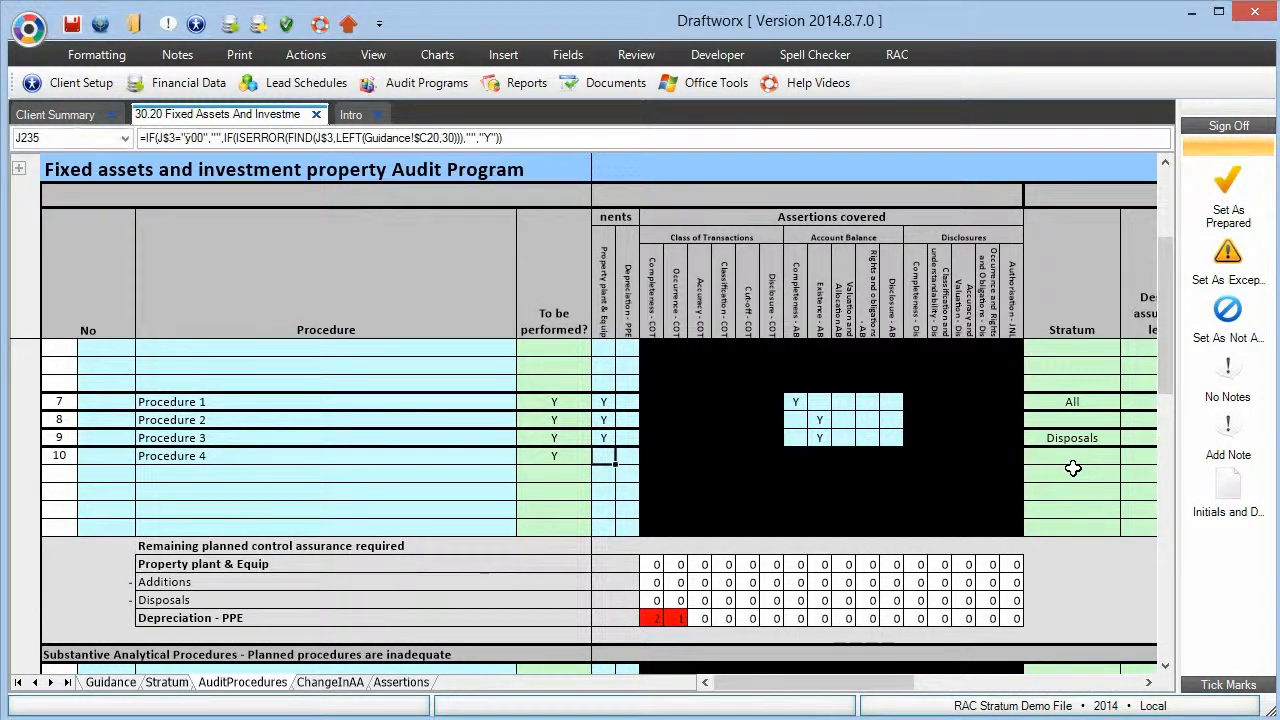
Step: Mark the Depreciation - PPE component and the class of transactions Completeness and Occurrence assertions of Procedure 4 with Y
key(Right)
text(Y)
key(Right)
key(Right)
key(Right)
key(Right)
key(Left)
key(Left)
key(Left)
text(Y)
key(Right)
text(Y)
Step: Set the desired assurance level of Procedure 4 to 2
key(Right)
key(Right)
key(Right)
key(Right)
key(Right)
key(Right)
key(Right)
key(Right)
key(Right)
key(Right)
key(Right)
key(Right)
key(Right)
key(Right)
key(Right)
key(Right)
key(Right)
key(Right)
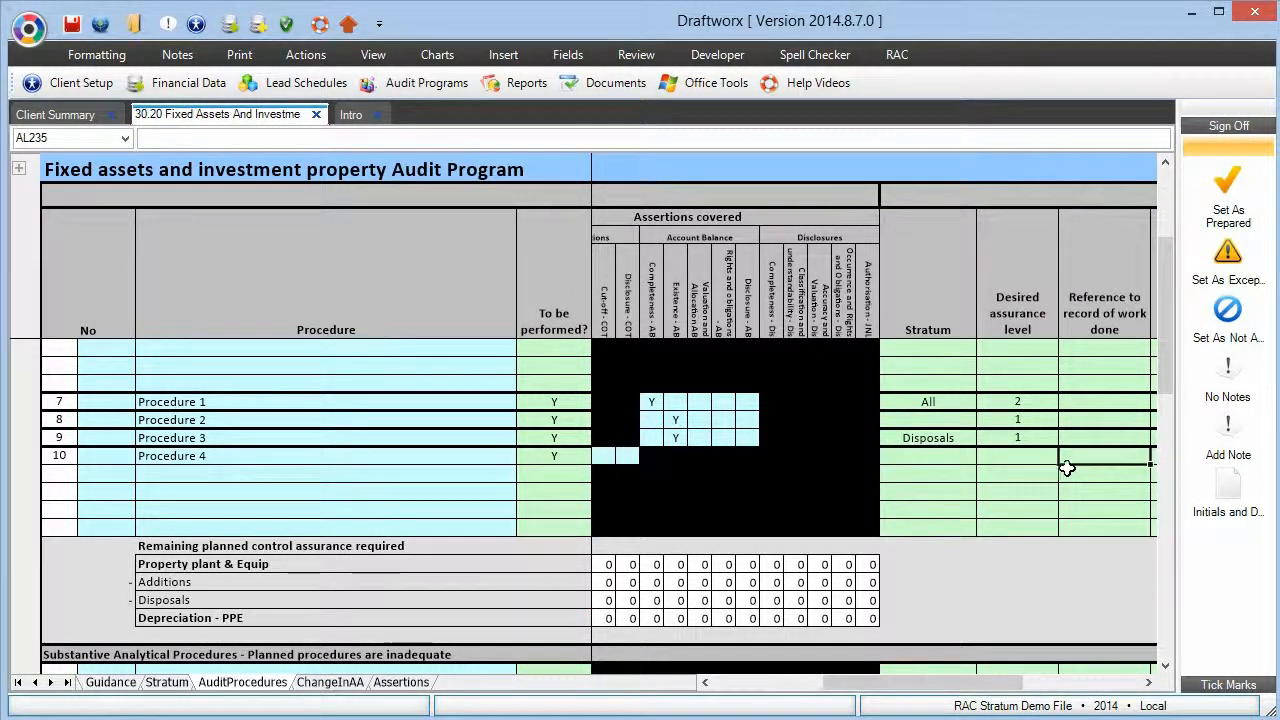
key(Left)
text(2)
key(Return)
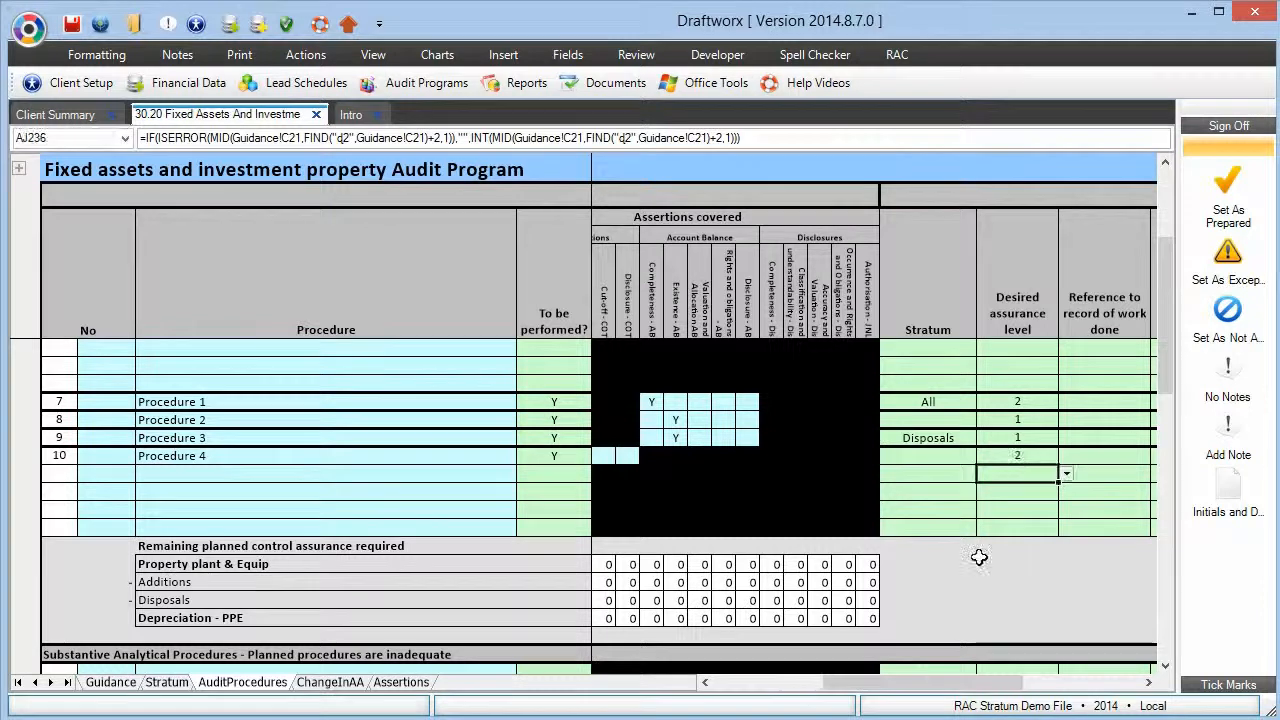
Step: Check the remaining planned control assurance for Depreciation - PPE and the remaining planned substantive analytical assurance for each component and stratum
click(726, 682)
click(677, 616)
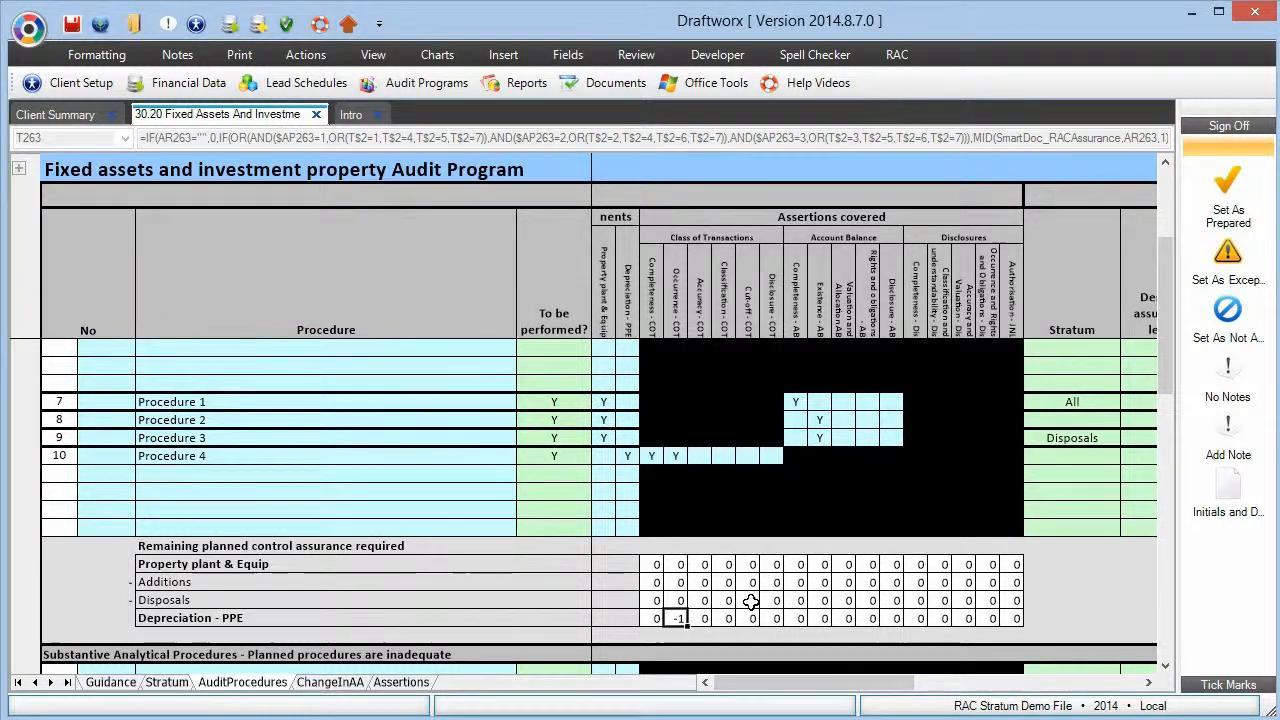
scroll(757, 596, down, 1)
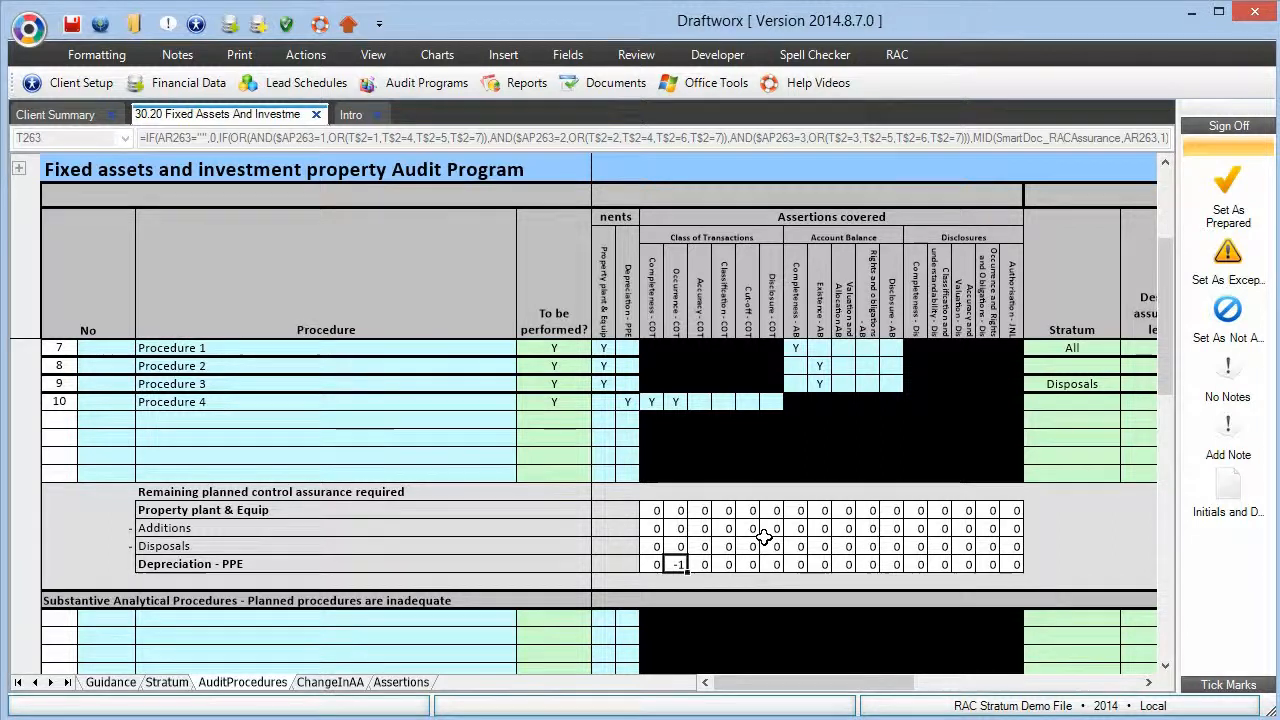
scroll(764, 537, down, 4)
scroll(764, 537, up, 5)
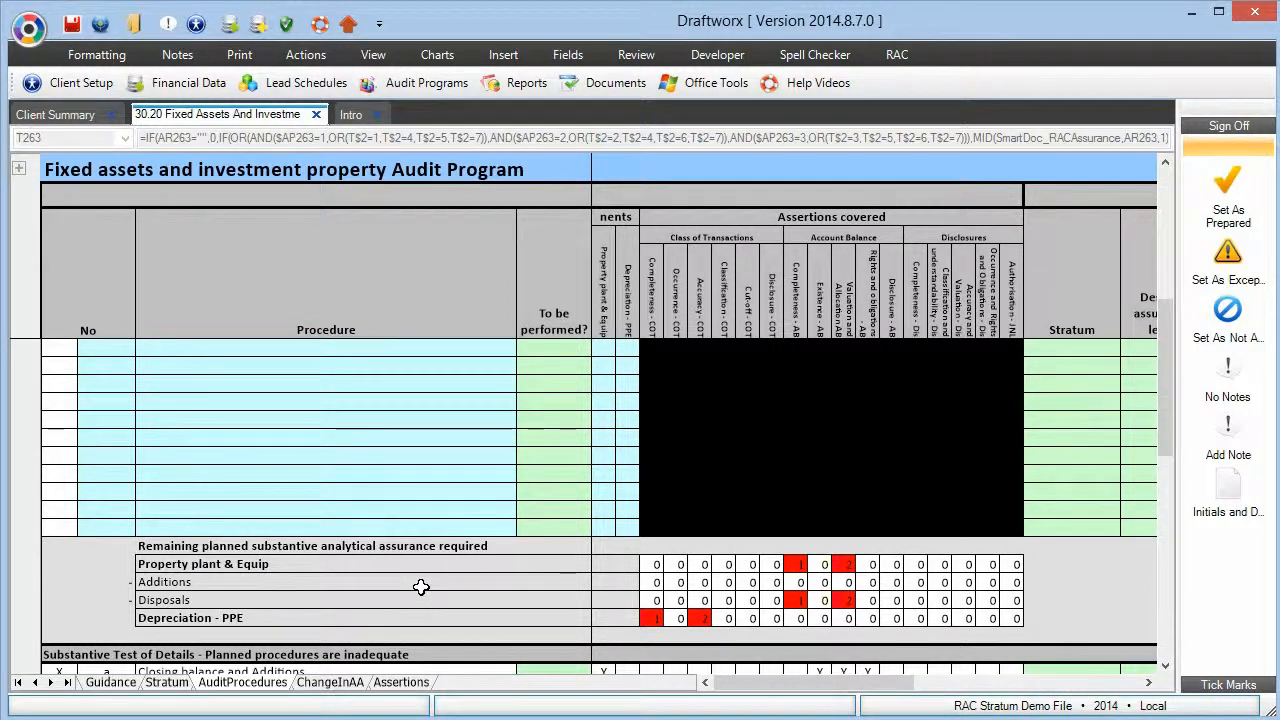
scroll(421, 587, up, 4)
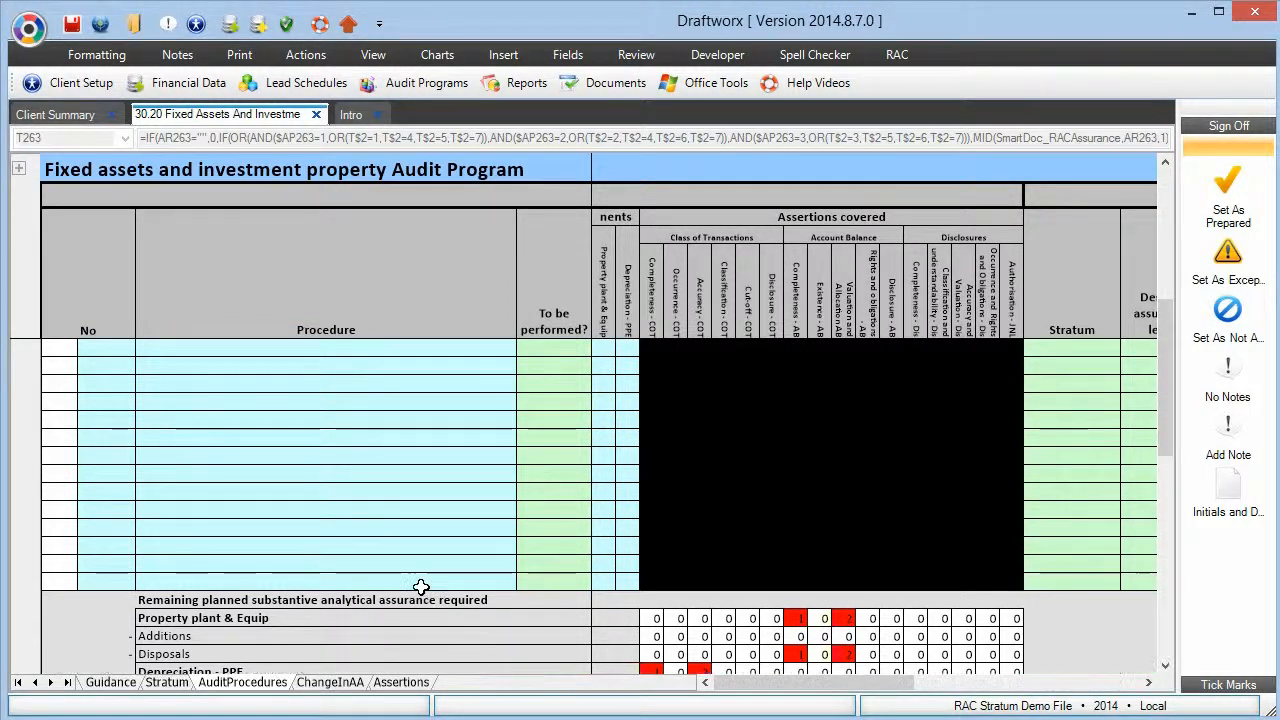
Step: Add an entry named Procedure under Substantive Analytical Procedures and mark it as to be performed with Y
scroll(420, 587, down, 3)
click(300, 476)
text(Procedure)
key(Tab)
text(y)
key(Return)
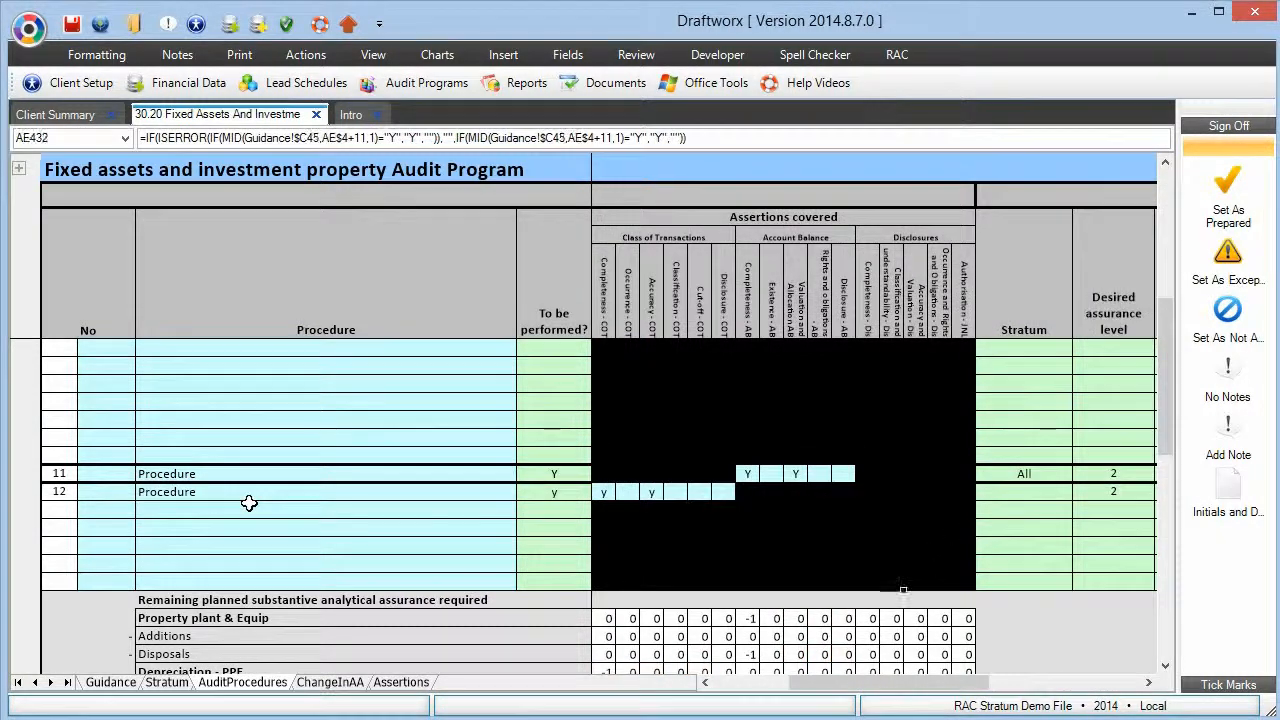
Step: Check the remaining planned substantive analytical assurance for all components and strata down to Depreciation - PPE
click(300, 527)
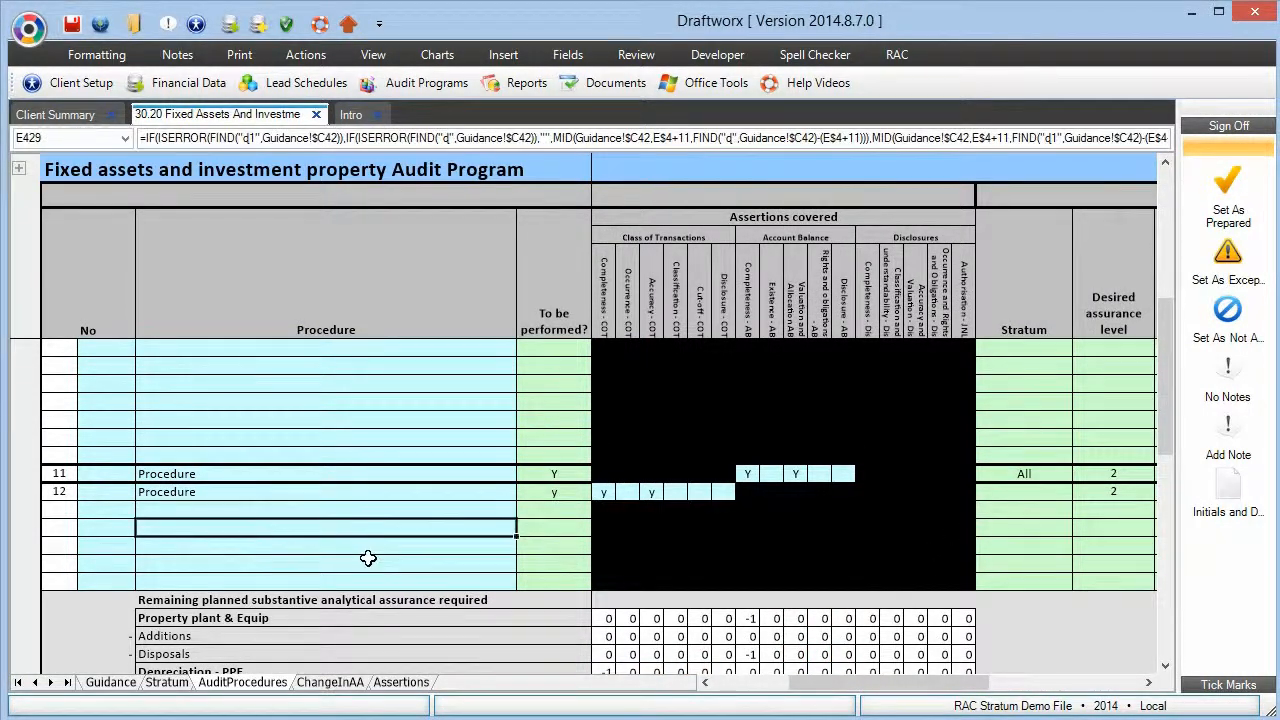
scroll(368, 557, down, 2)
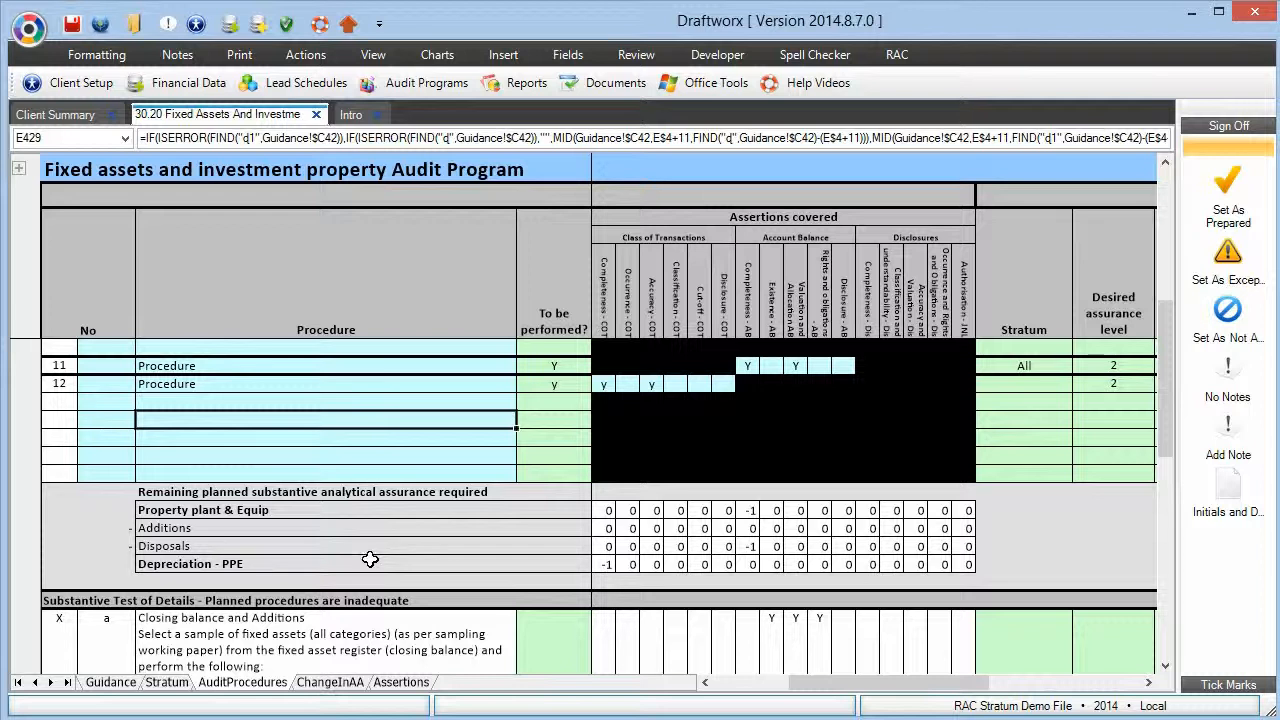
click(370, 561)
scroll(379, 600, down, 2)
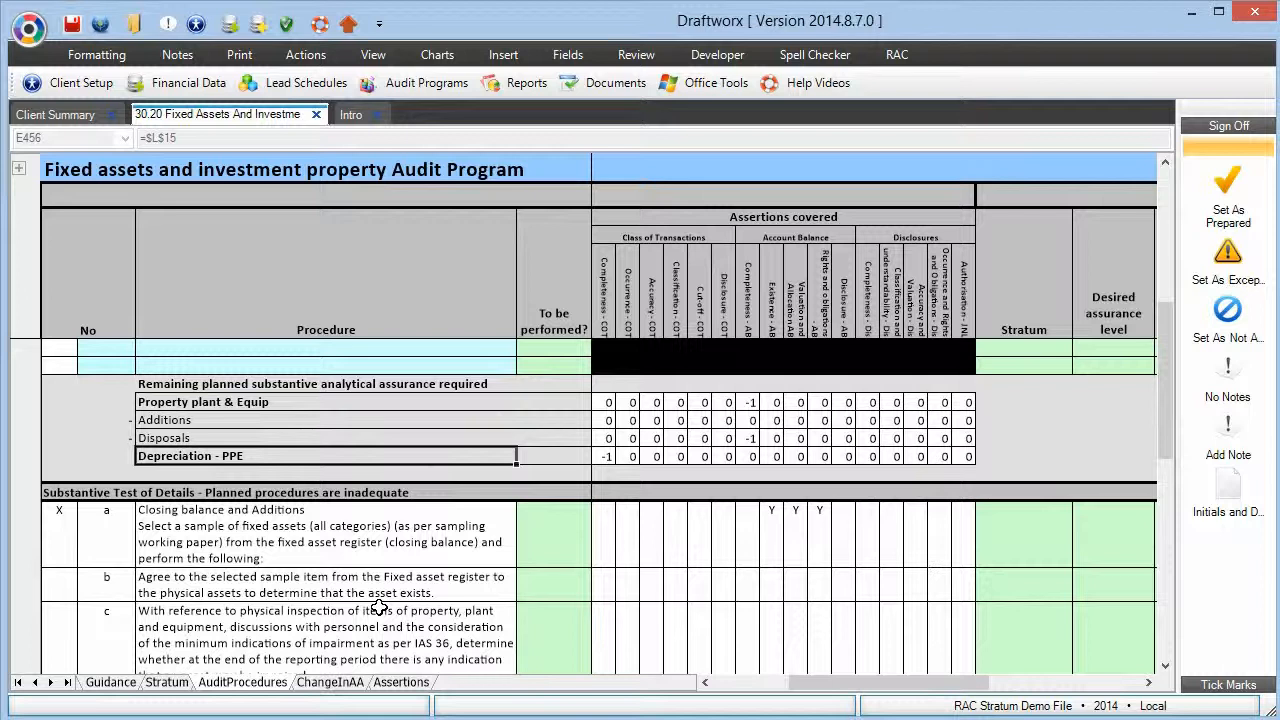
Step: Examine the preset strata and assertions of the Repairs and maintenance, Insurance policy, and Presentation and disclosure tests of details
click(544, 556)
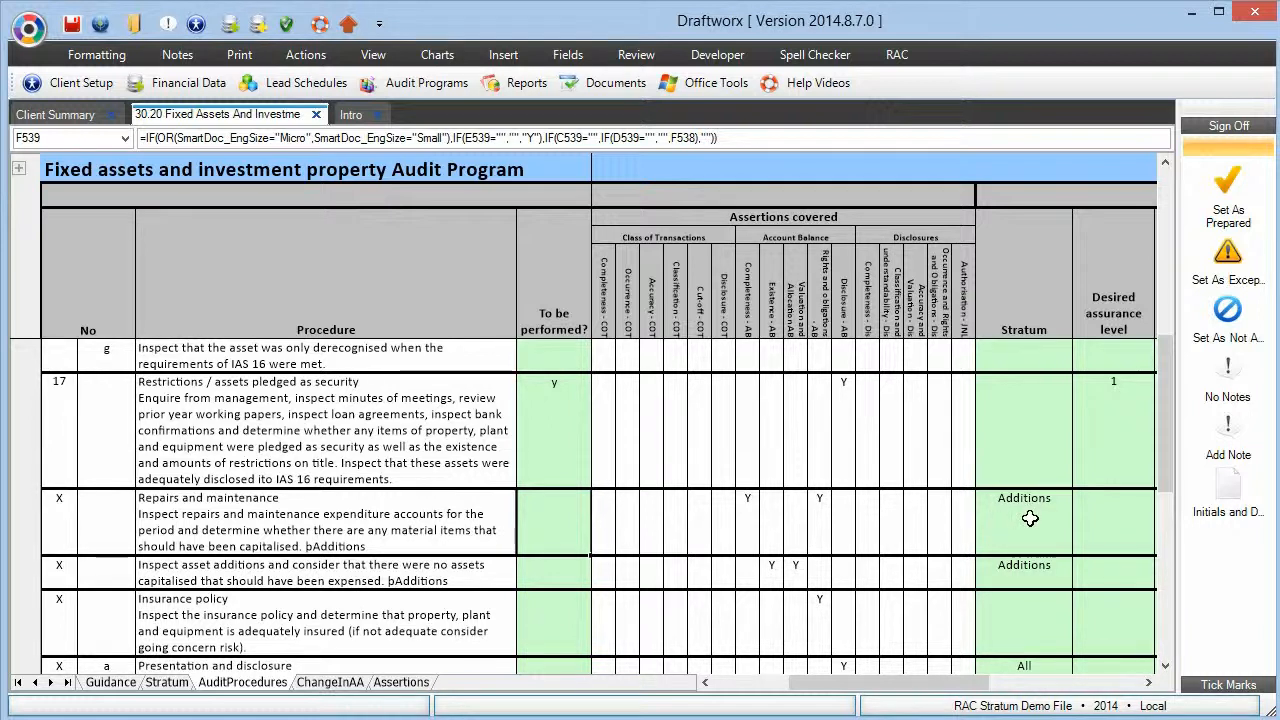
click(1000, 524)
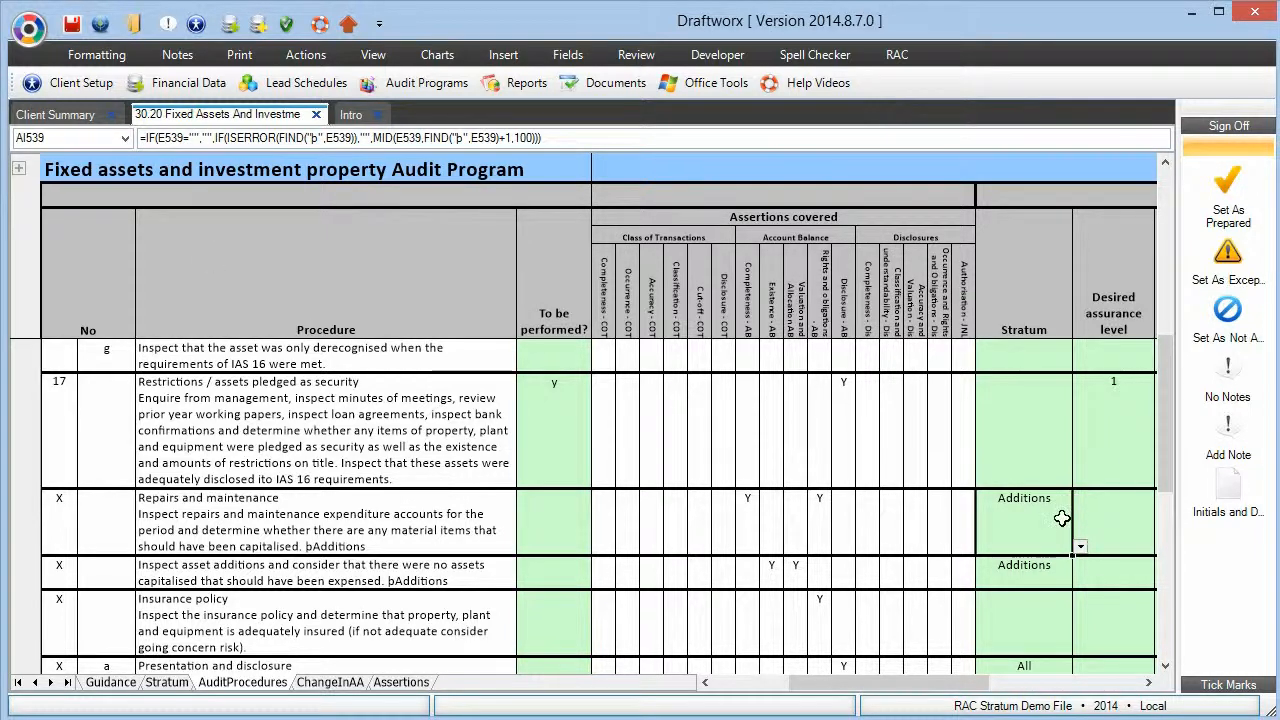
click(310, 537)
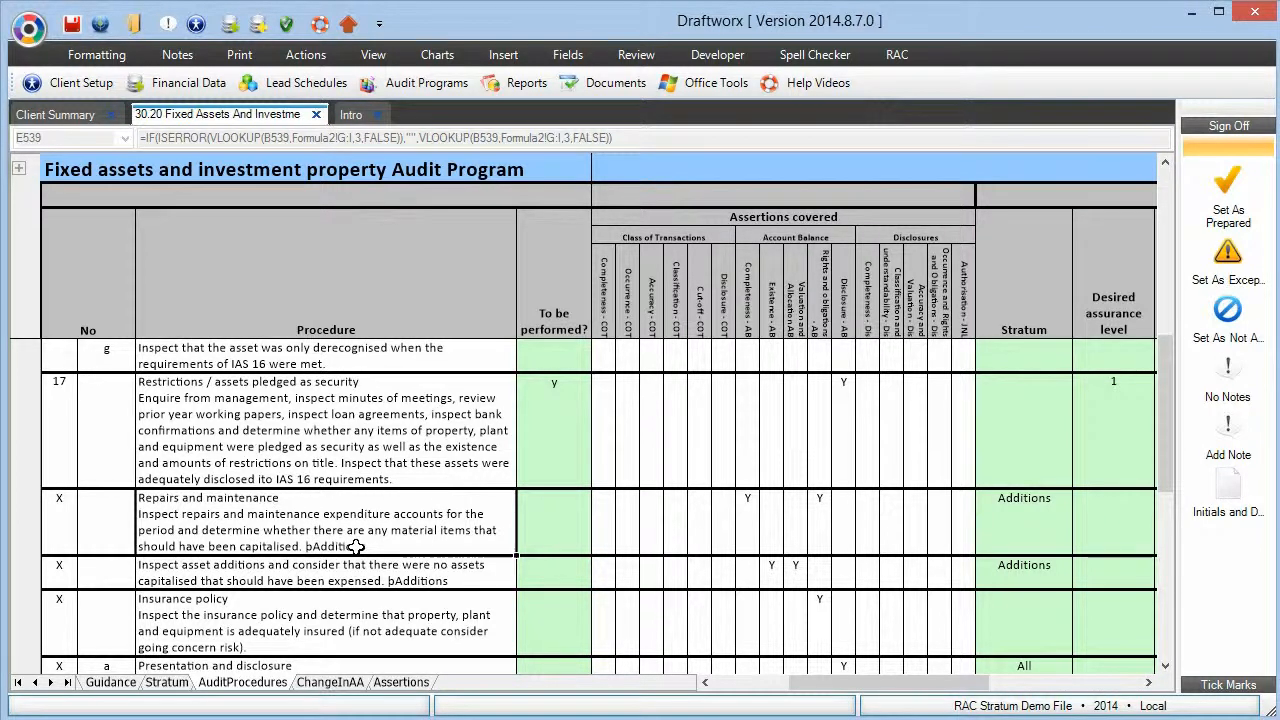
click(395, 627)
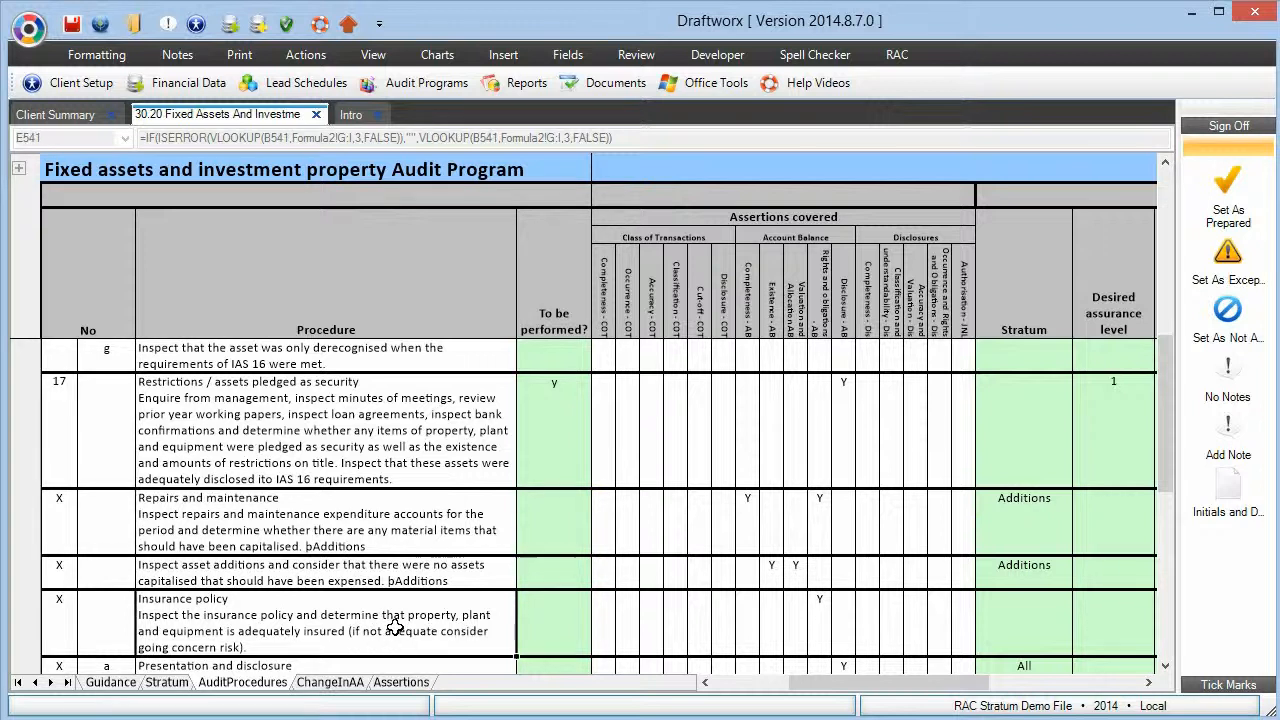
scroll(395, 630, down, 1)
click(325, 467)
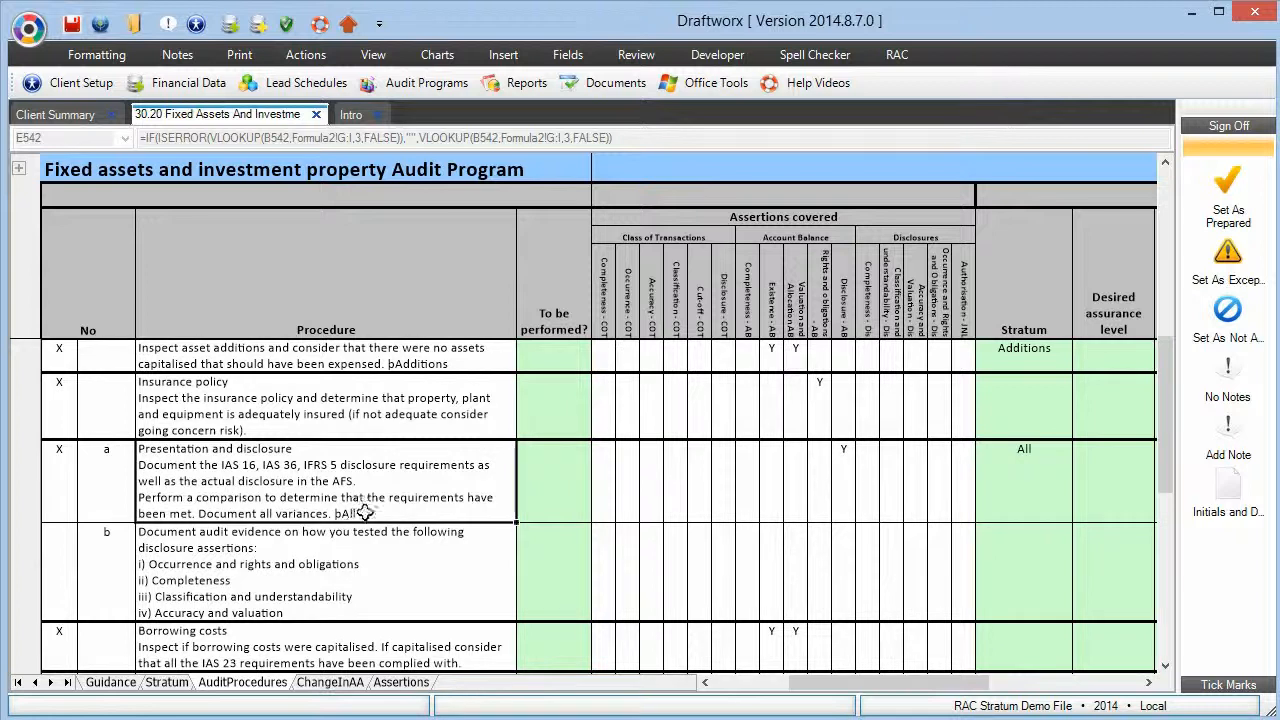
scroll(355, 520, up, 1)
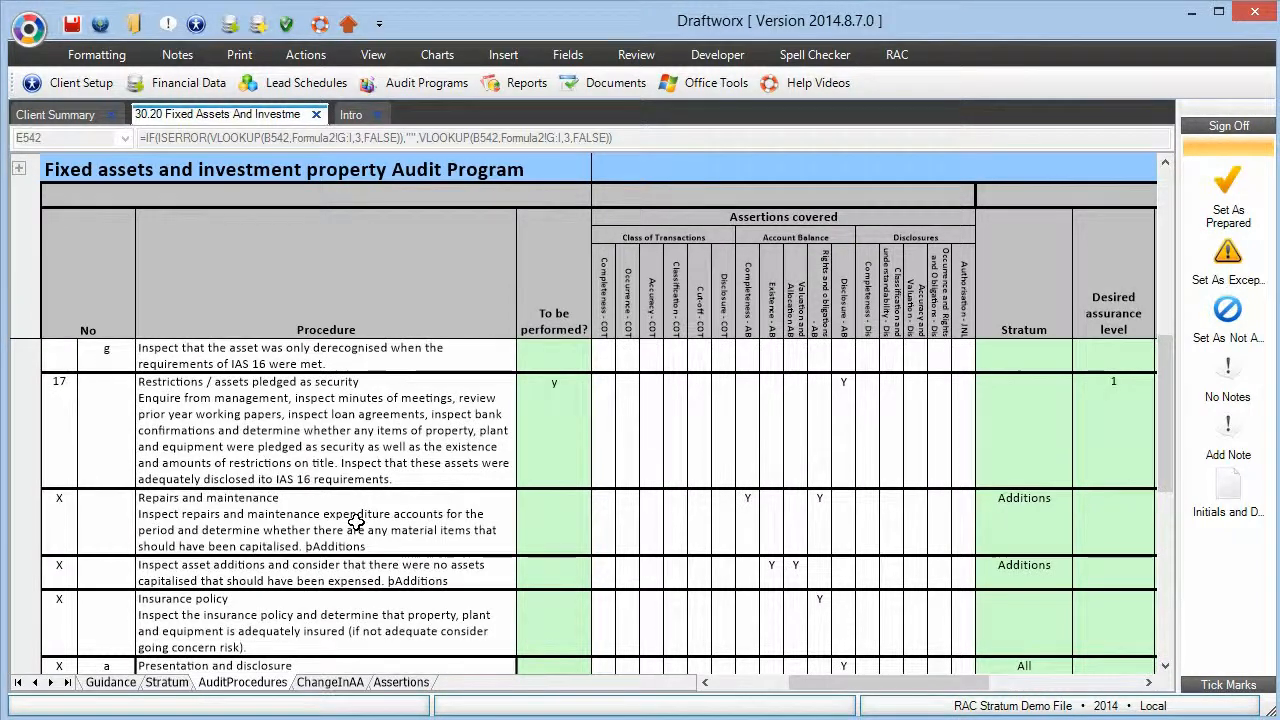
click(363, 521)
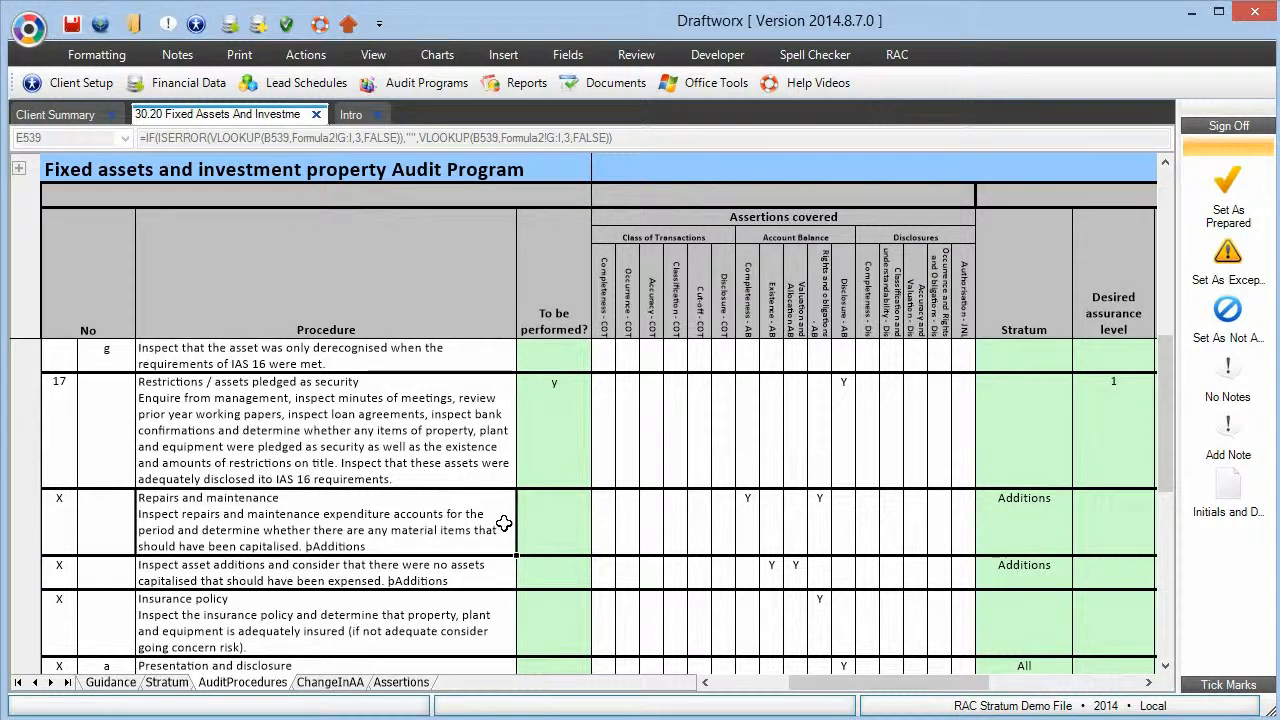
Step: Mark Repairs and maintenance as to be performed with y and set the desired assurance level to 4 for it and the asset additions procedure
click(555, 522)
text(y)
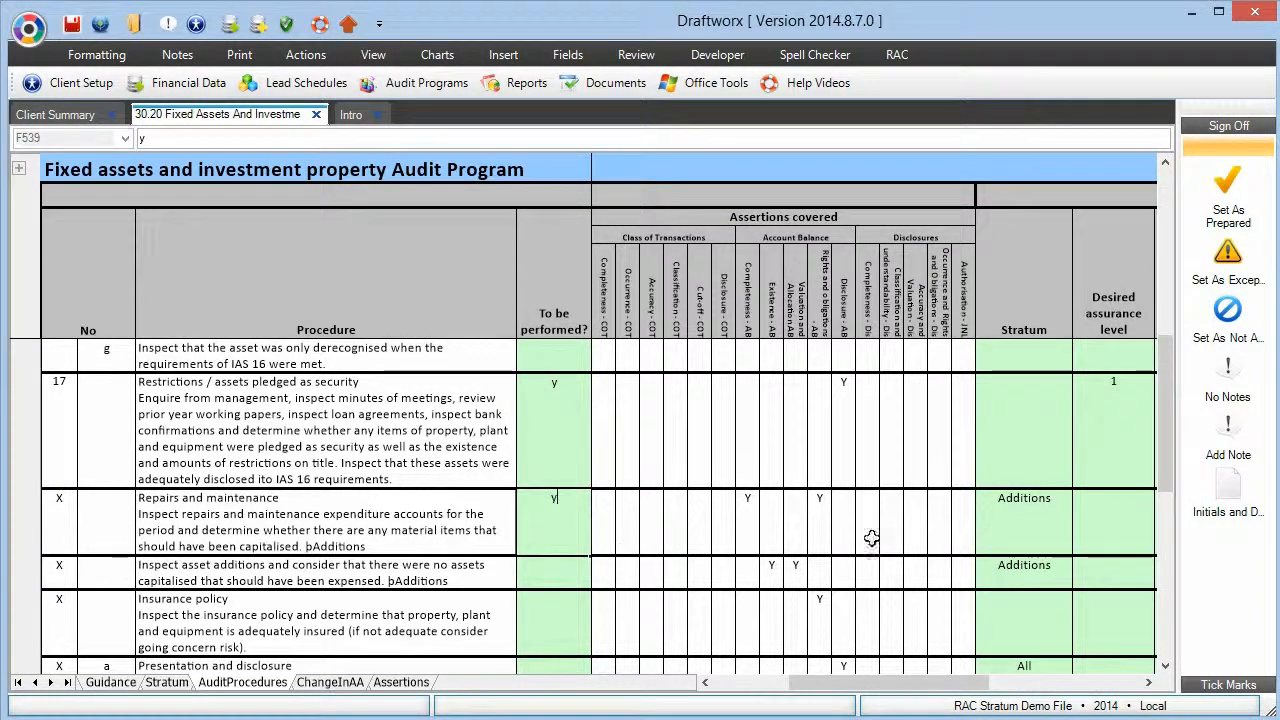
click(1122, 527)
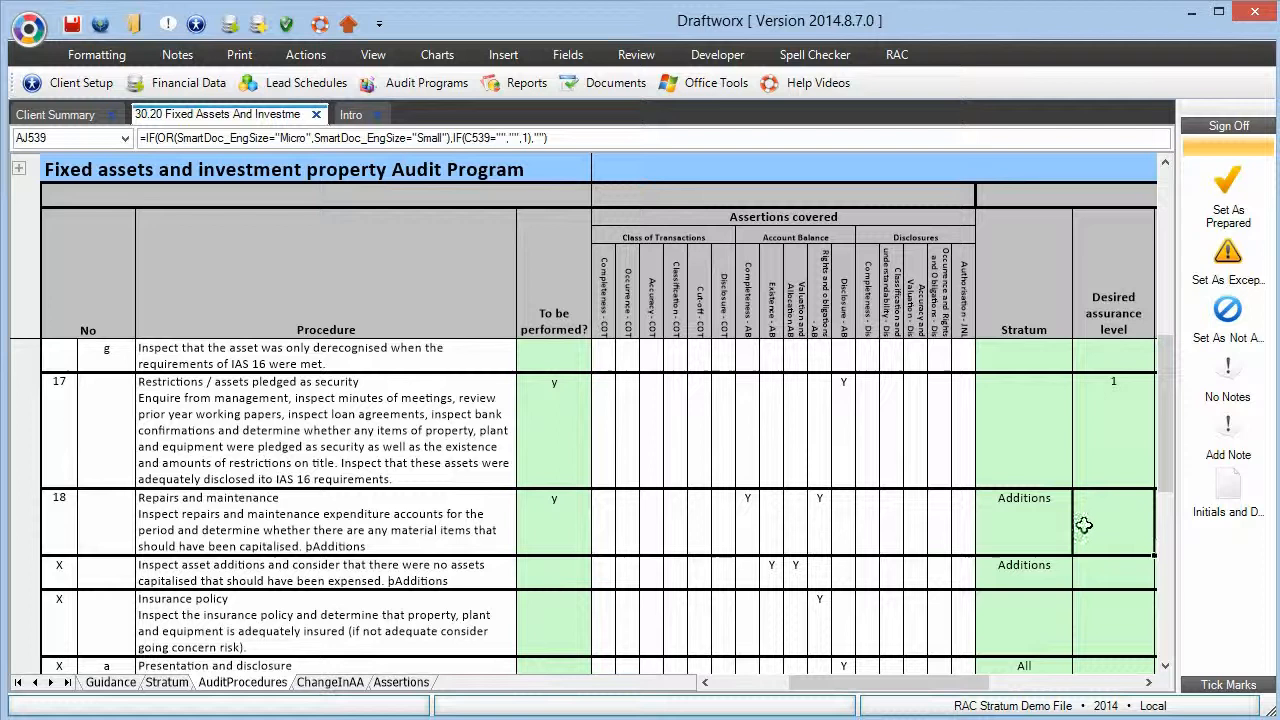
click(1064, 528)
click(1081, 548)
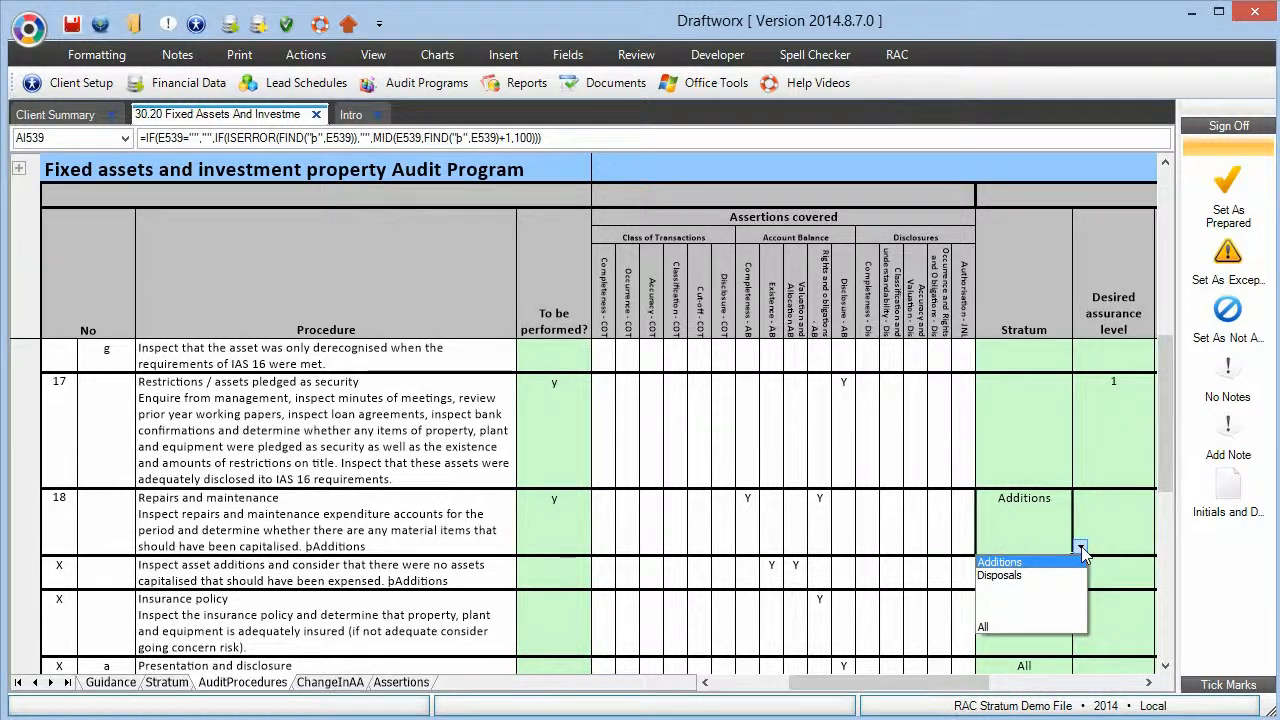
click(1081, 547)
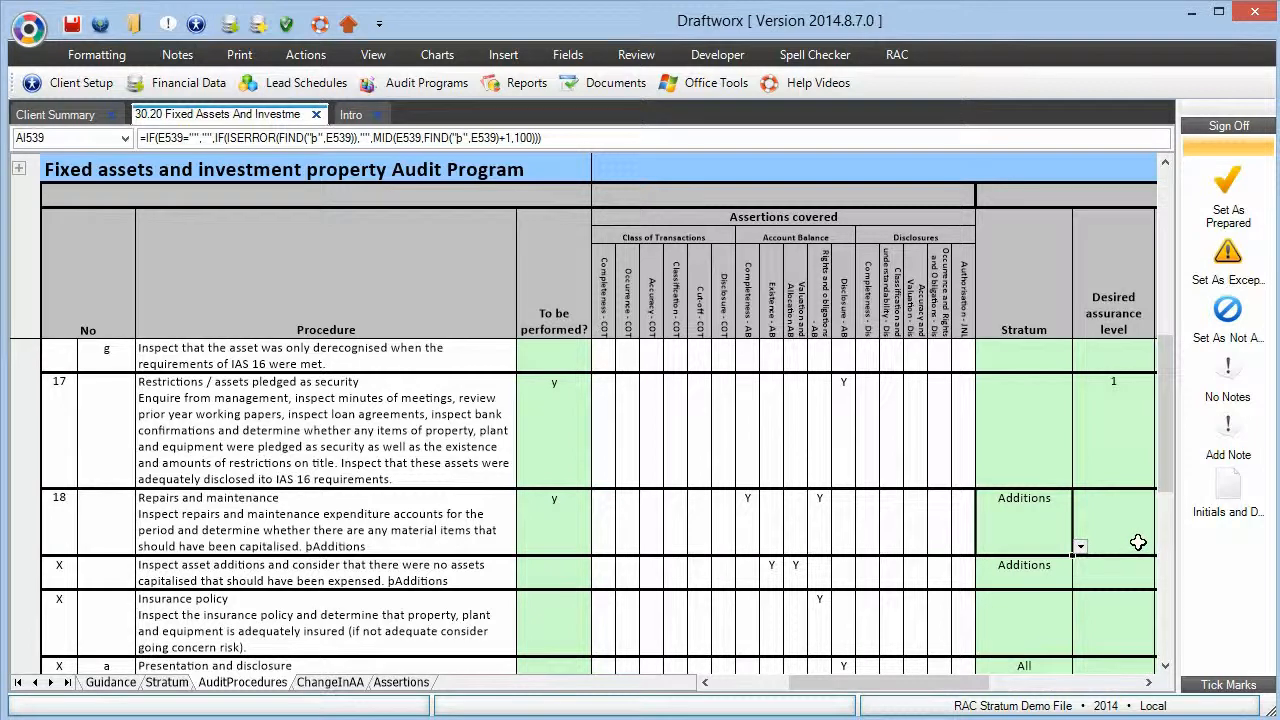
click(1122, 544)
text(4)
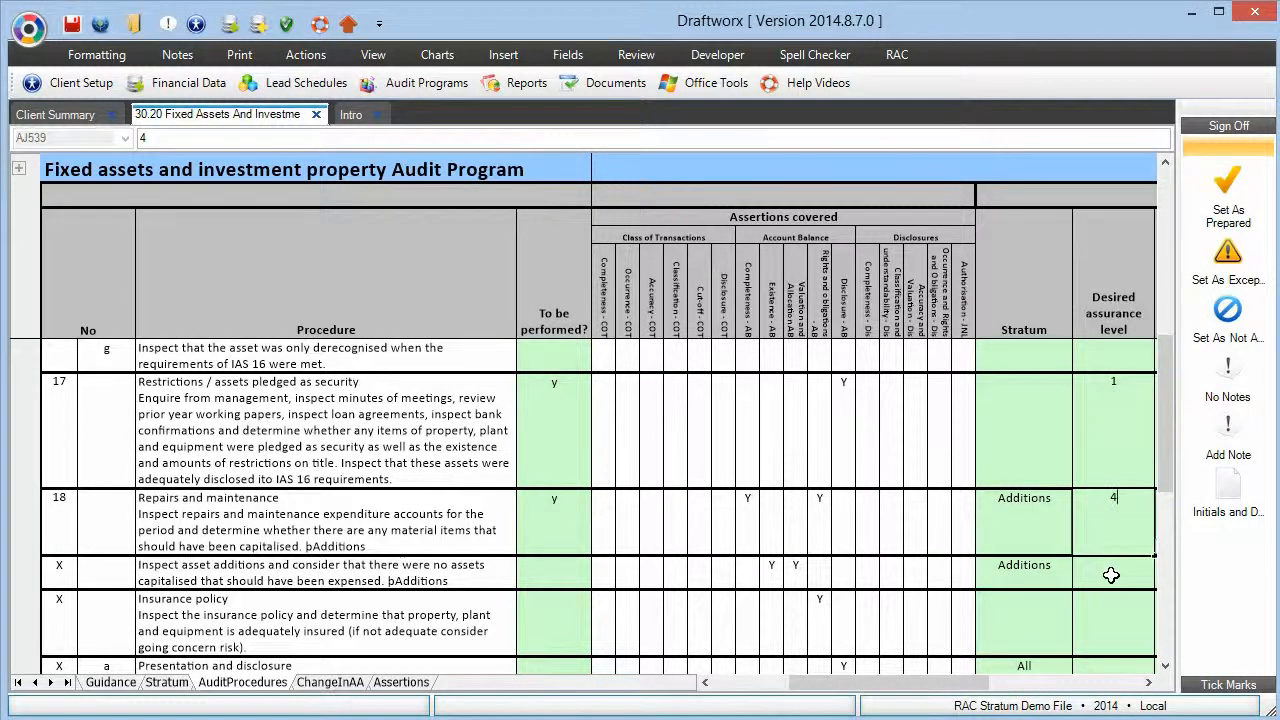
key(Left)
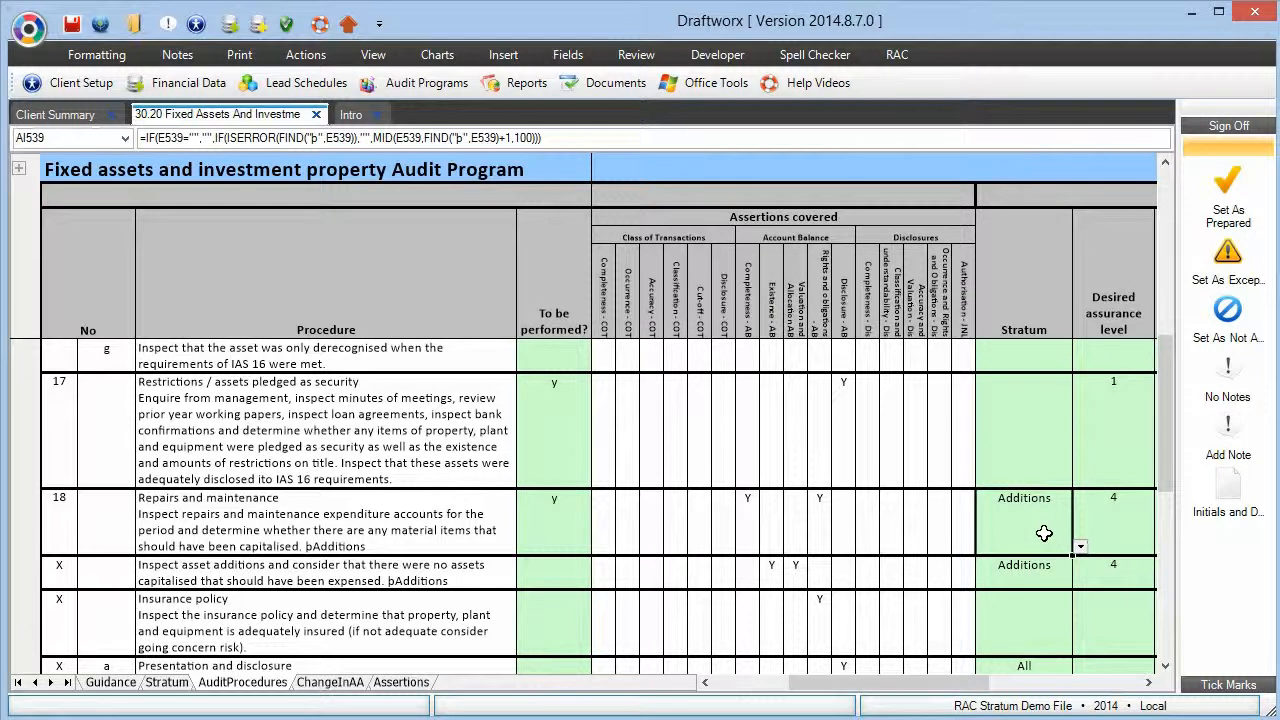
Step: Mark the asset additions and Insurance policy procedures as to be performed with y and set the Insurance policy's desired assurance level to 1
click(543, 576)
text(y)
click(543, 606)
text(y)
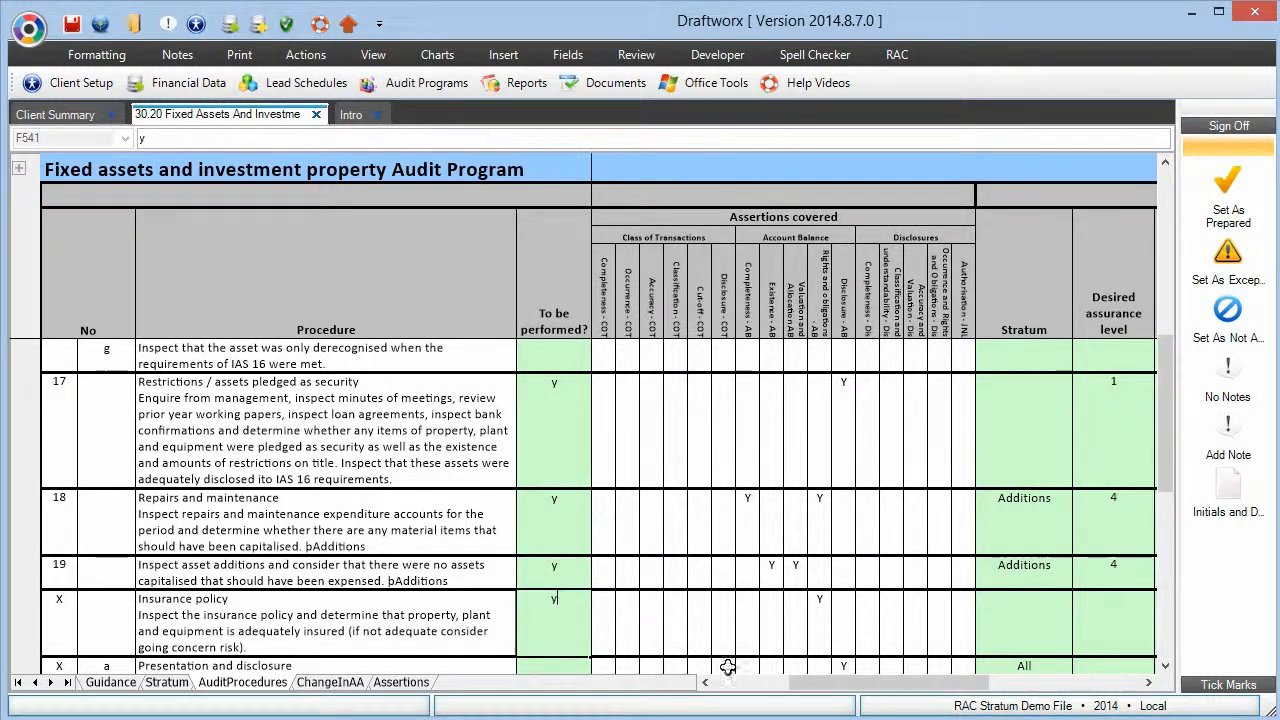
click(1100, 632)
text(1)
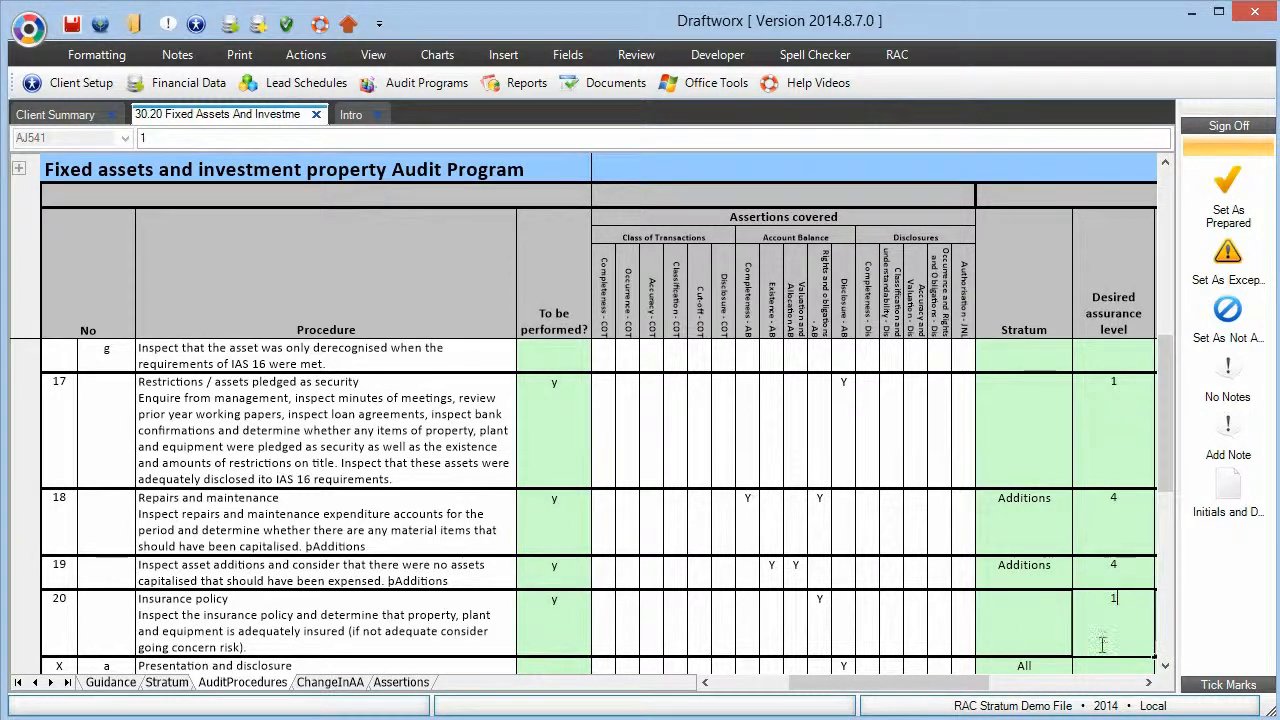
Step: Mark the Presentation and disclosure procedure as to be performed with y and set its desired assurance level to 1
scroll(1098, 634, down, 2)
scroll(1039, 541, up, 1)
click(533, 470)
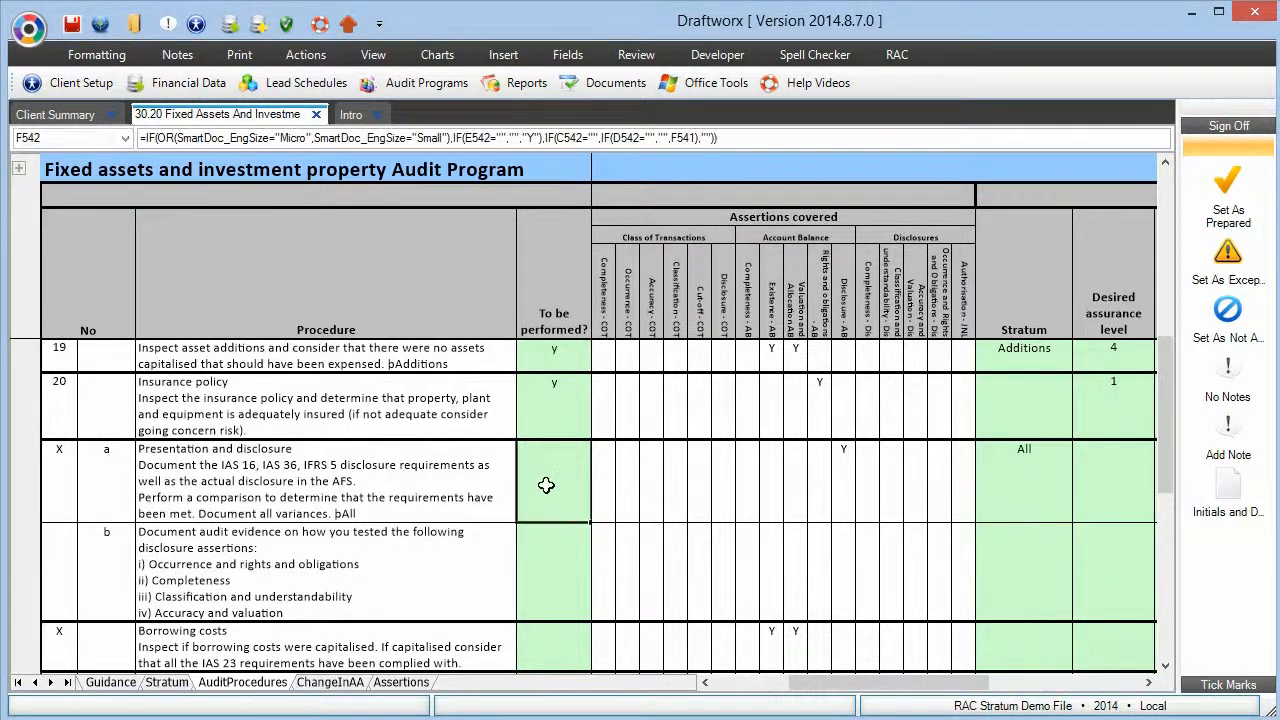
text(y)
click(1113, 490)
text(1)
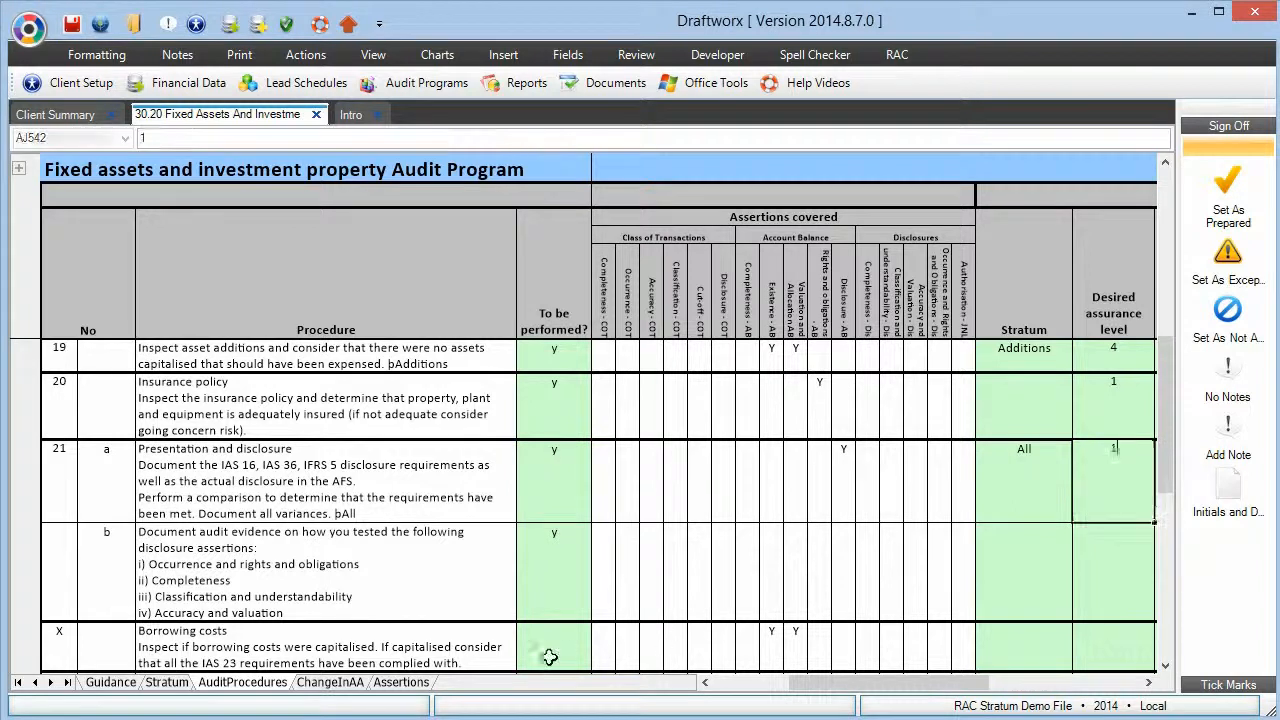
click(1006, 500)
click(1090, 482)
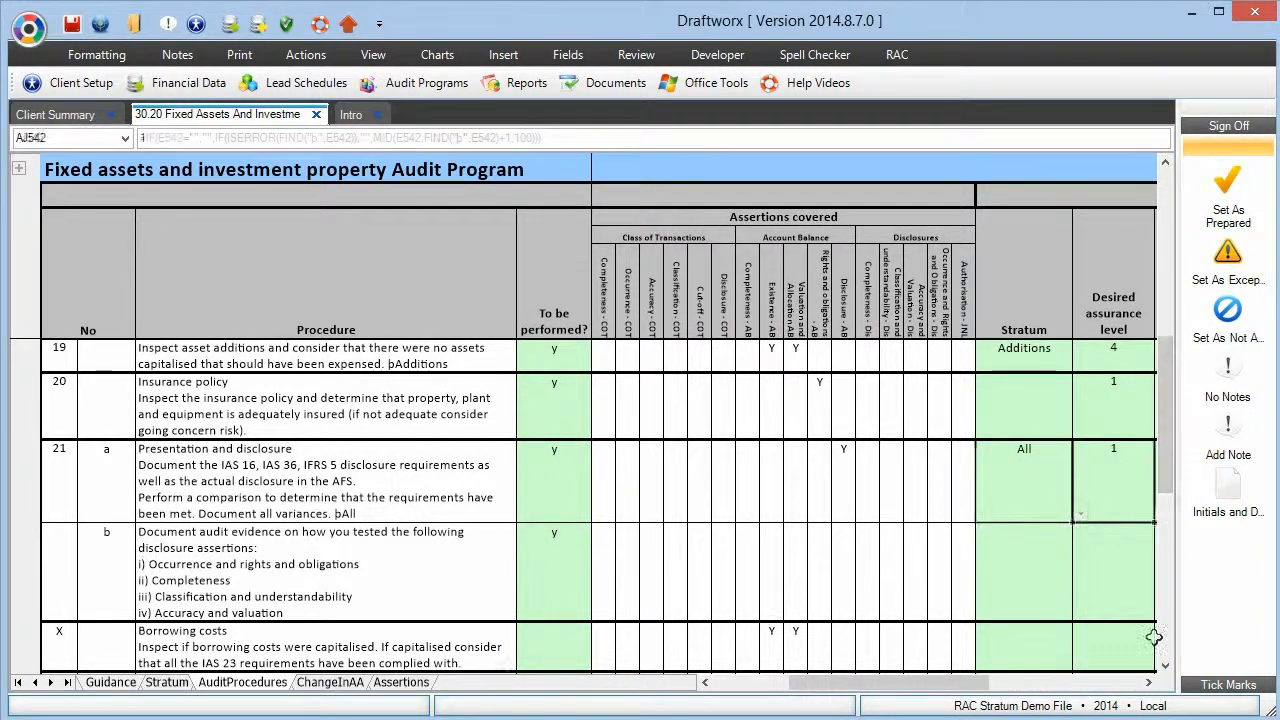
Step: Mark the Borrowing costs procedure as to be performed with Y
click(1167, 667)
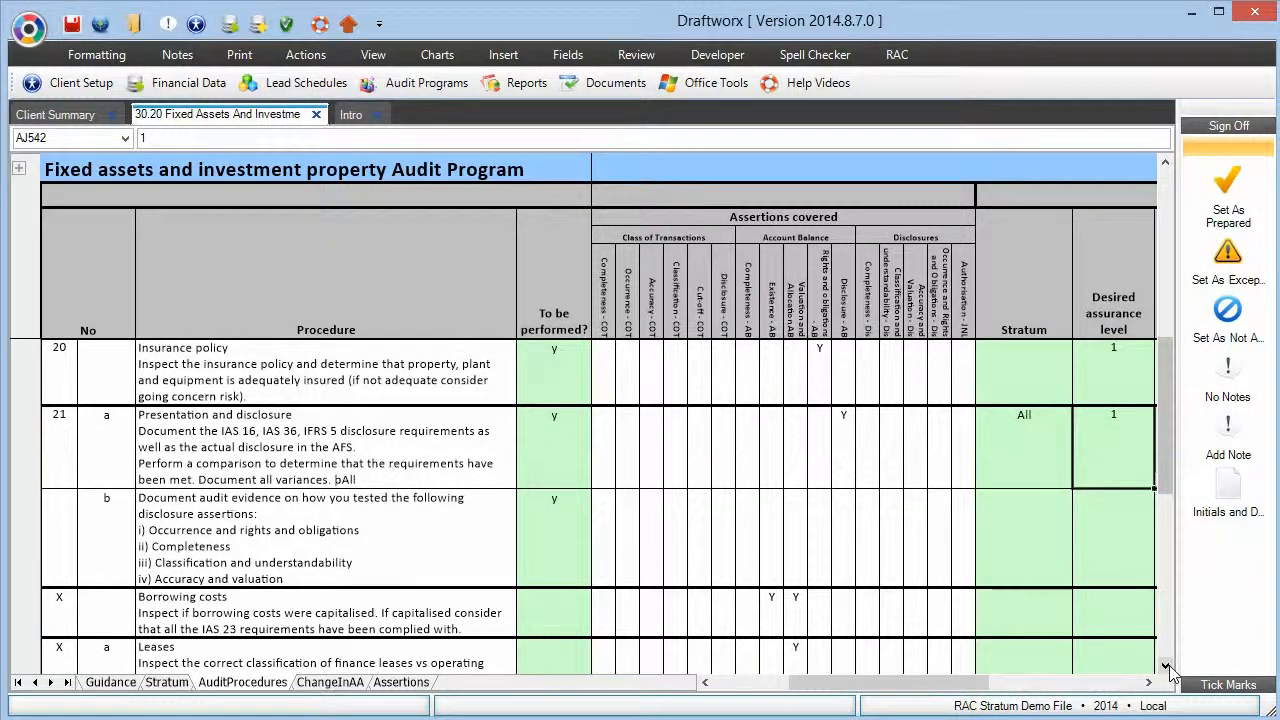
click(1167, 667)
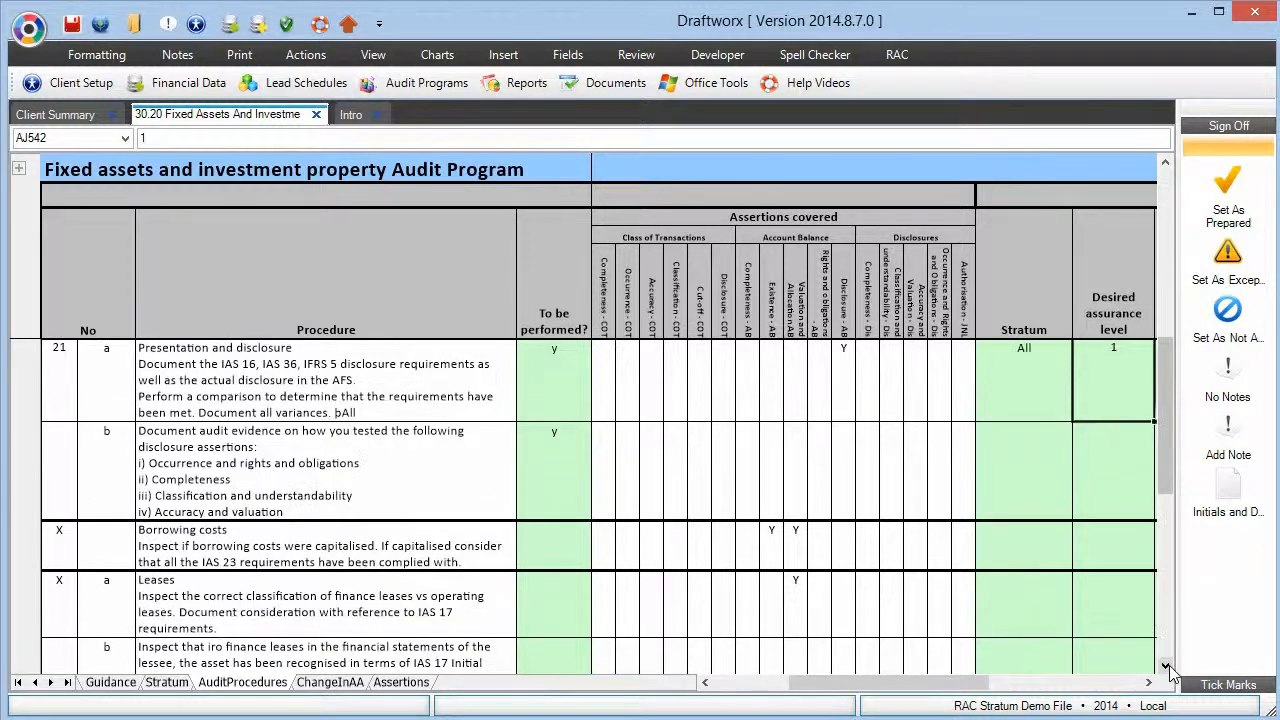
click(1167, 667)
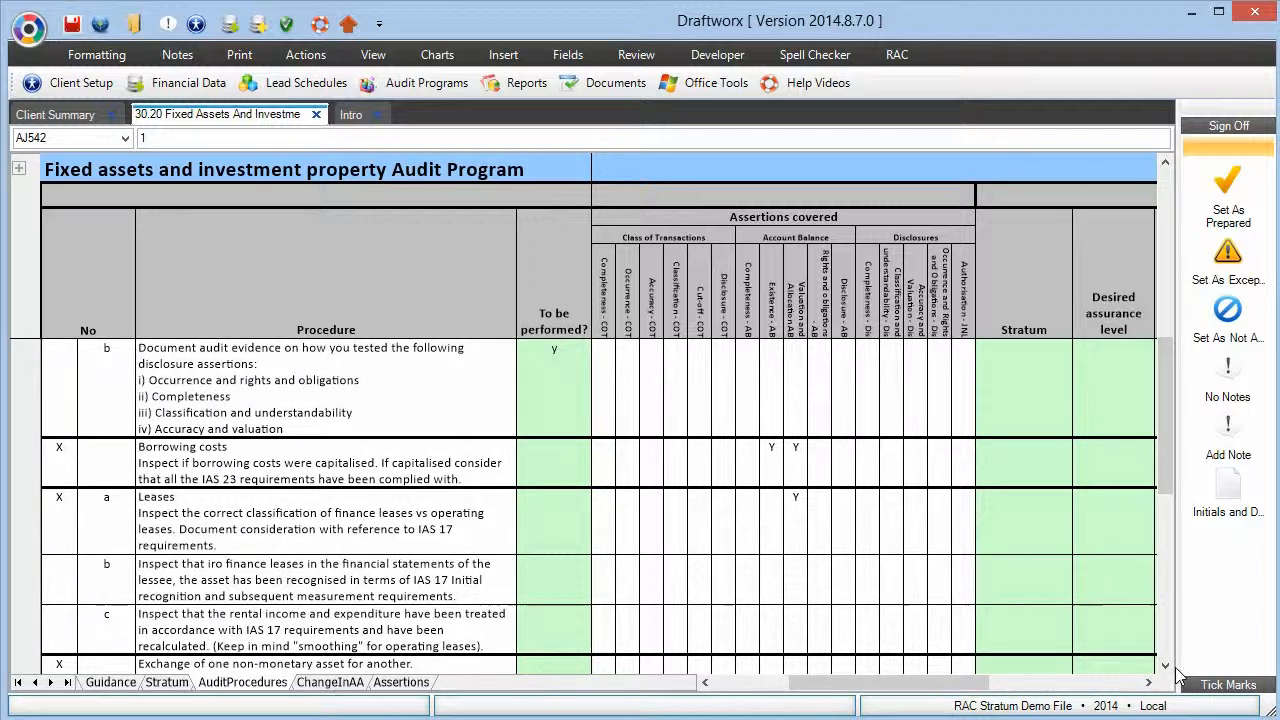
click(568, 466)
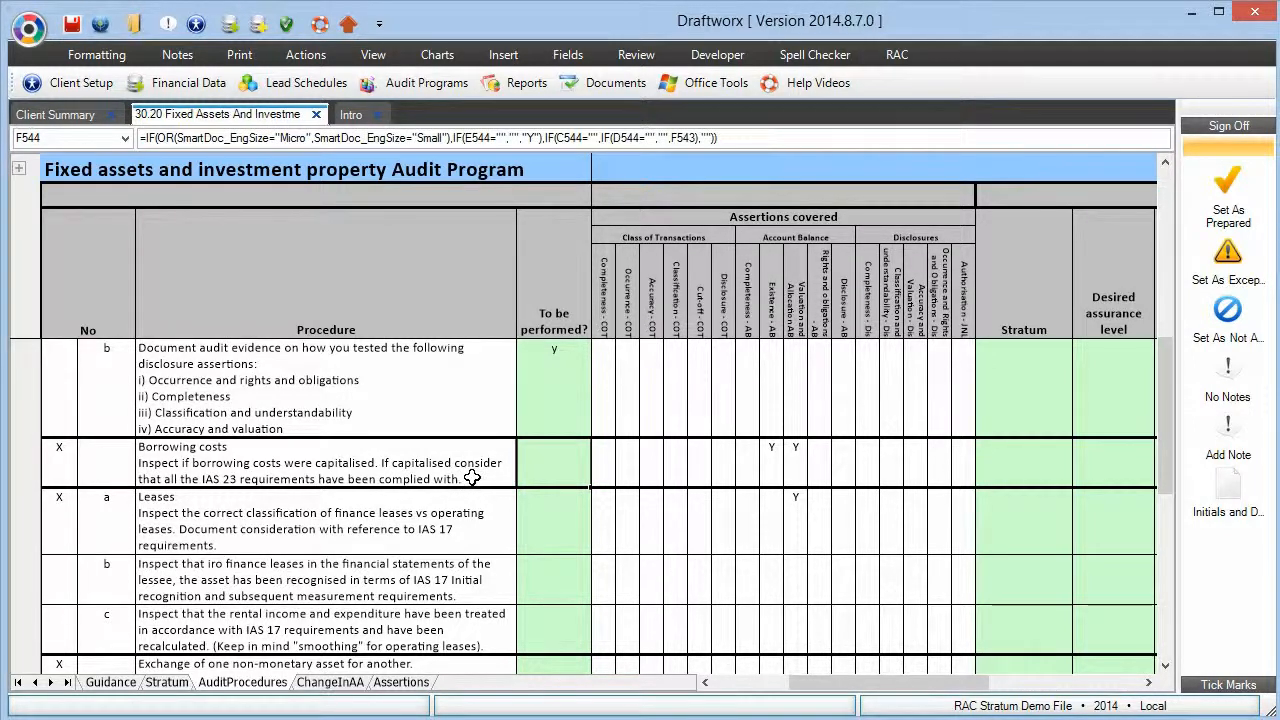
text(Y)
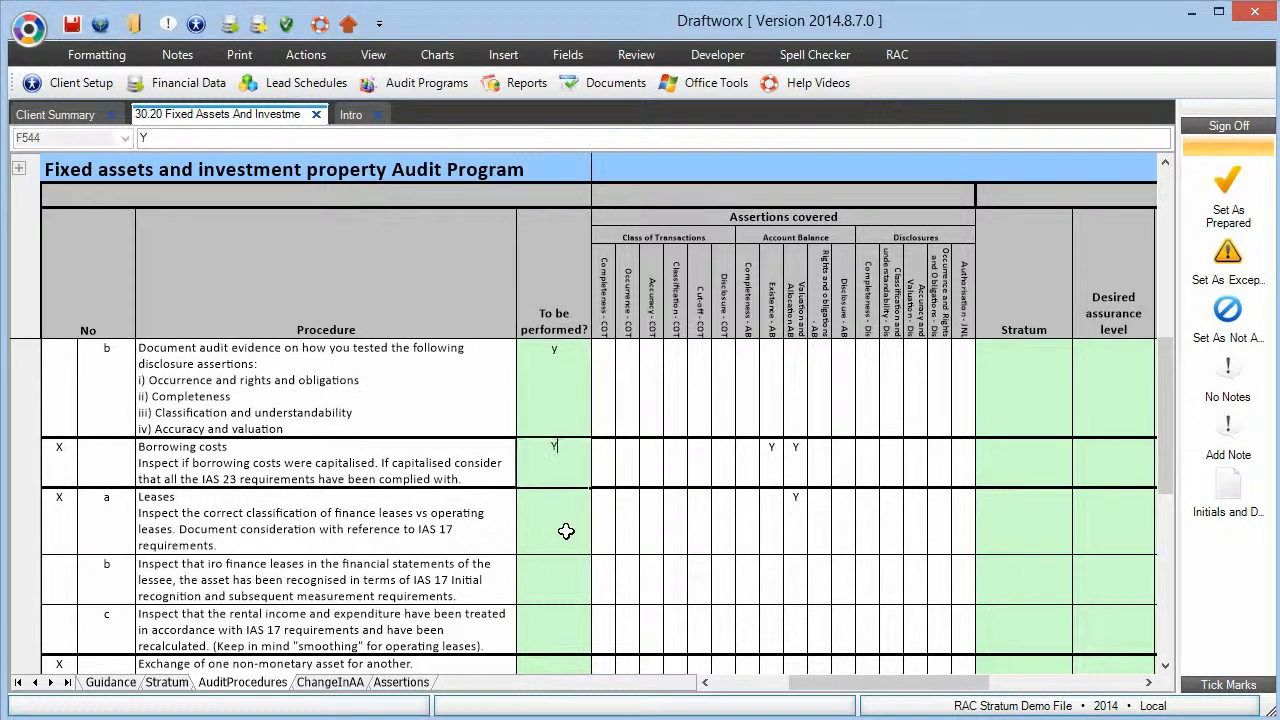
key(Return)
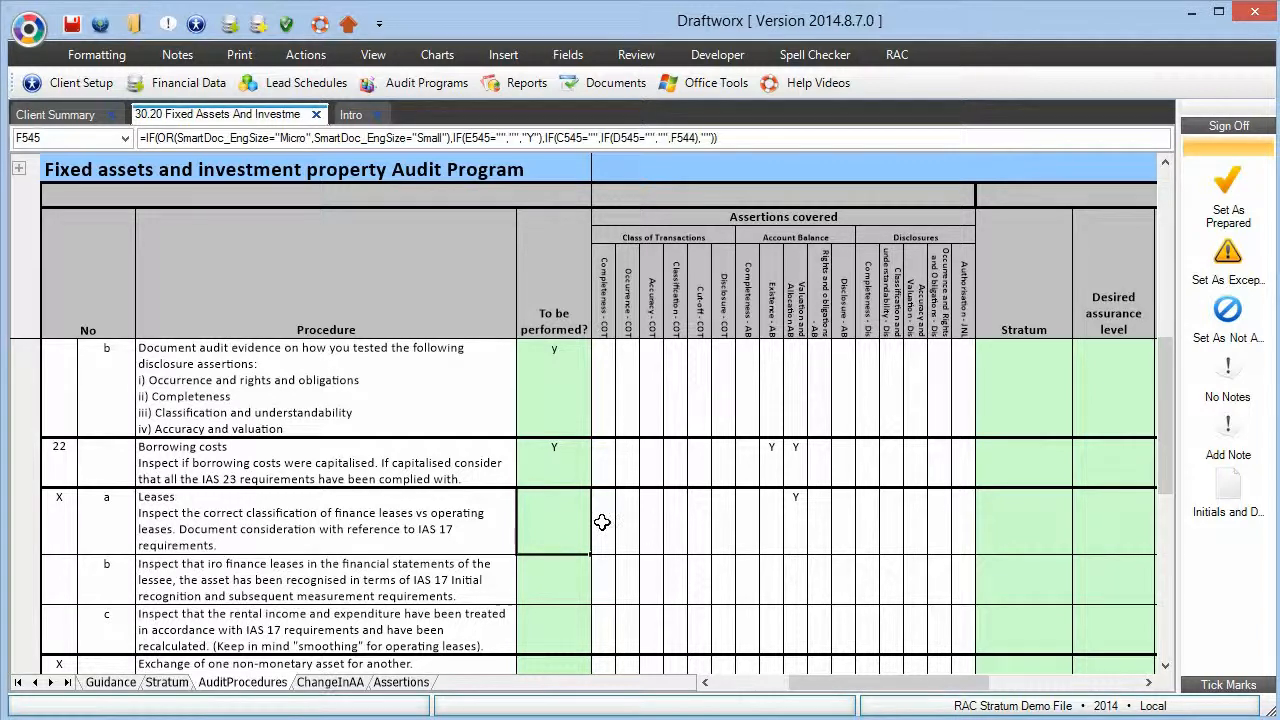
Step: Mark the Leases procedure and the procedure on exchange of one non-monetary asset for another as to be performed with Y
text(y)
key(Return)
scroll(568, 594, down, 1)
click(554, 452)
text(y)
key(Return)
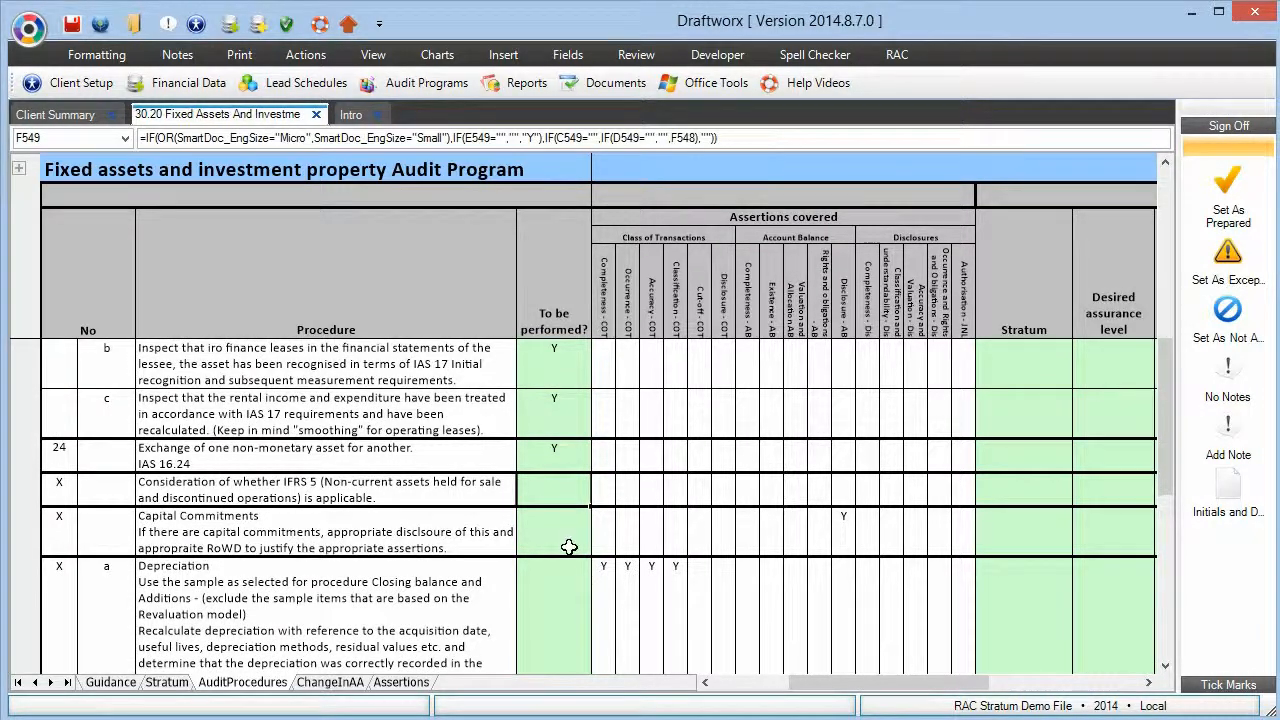
Step: Mark the IFRS 5 applicability consideration and the Capital Commitments procedure as to be performed with y
text(y)
key(Return)
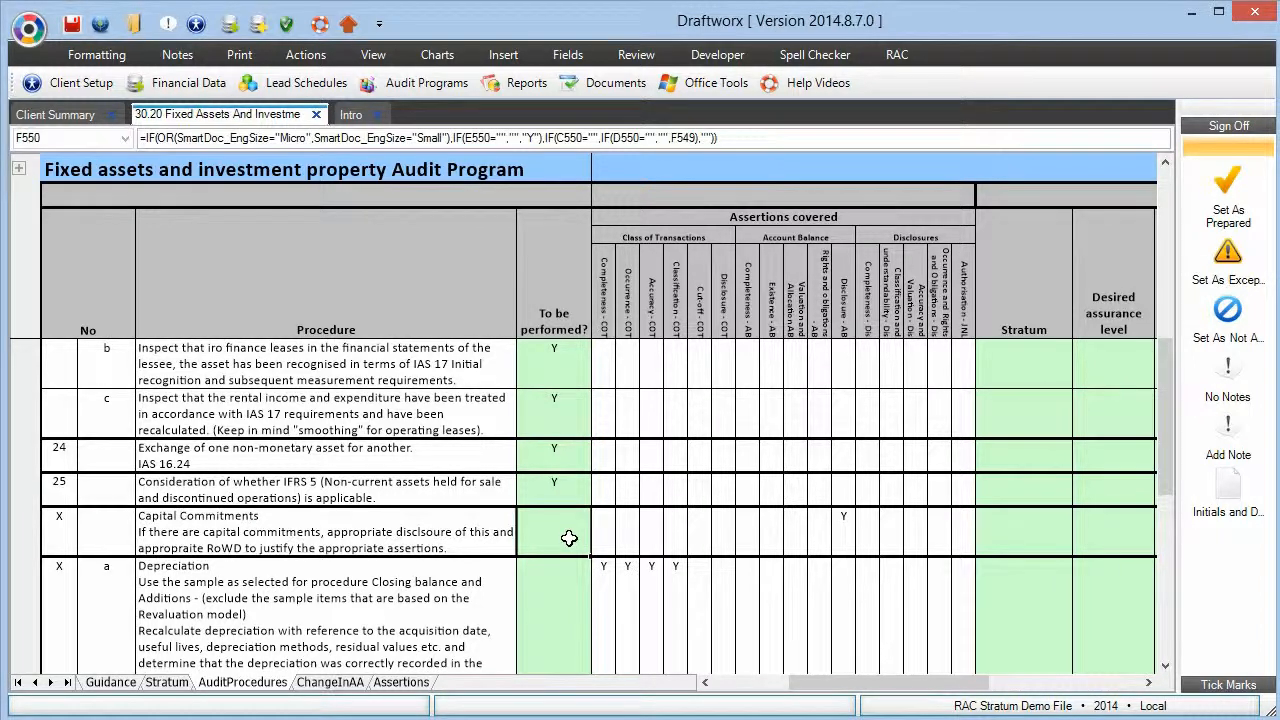
text(y)
key(Return)
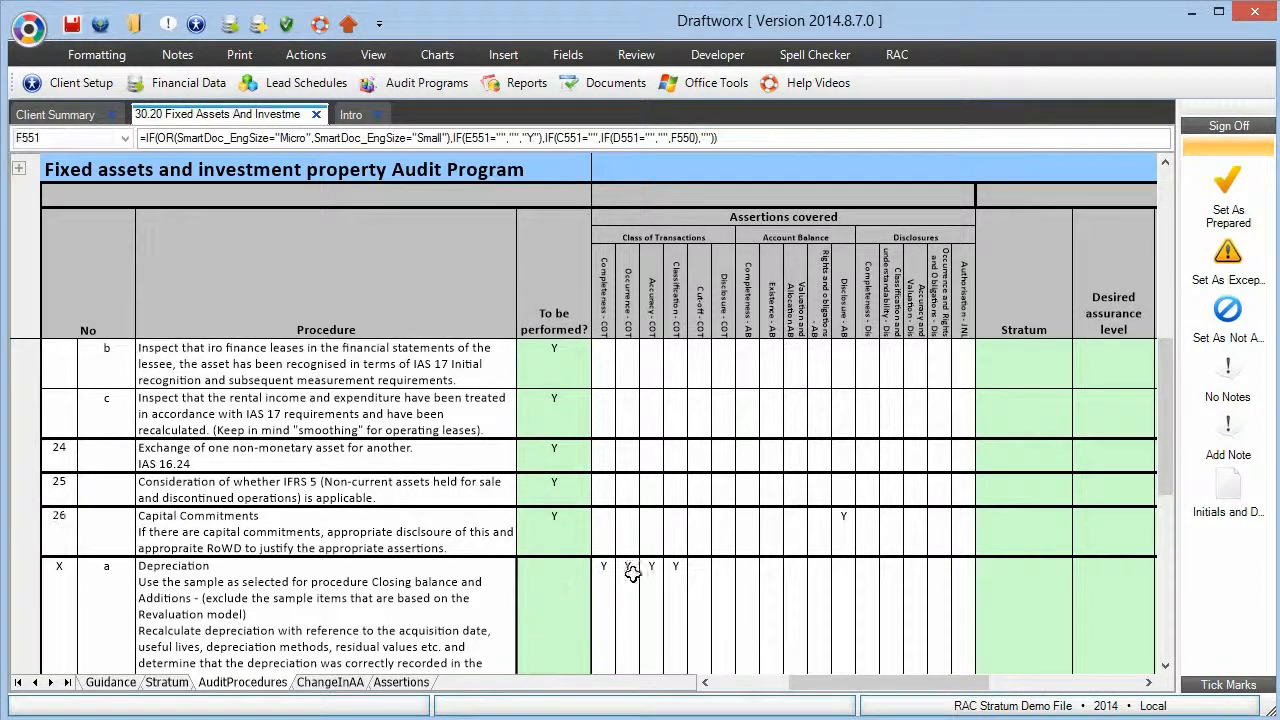
Step: Mark the Depreciation procedure as to be performed with y and set its desired assurance level to 1
text(y)
click(1097, 562)
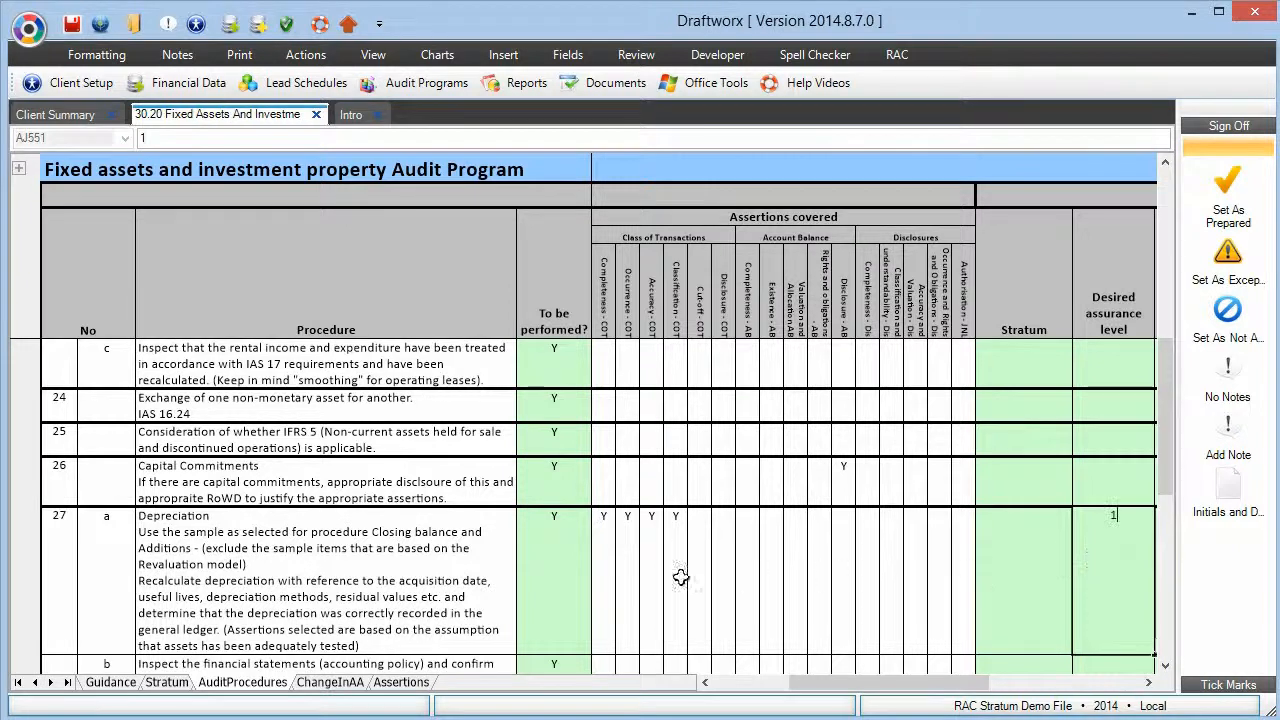
click(570, 583)
Step: Mark the general ledger depreciation entries inspection as to be performed with Y and set its desired assurance level to 1
scroll(570, 584, down, 1)
scroll(570, 584, down, 2)
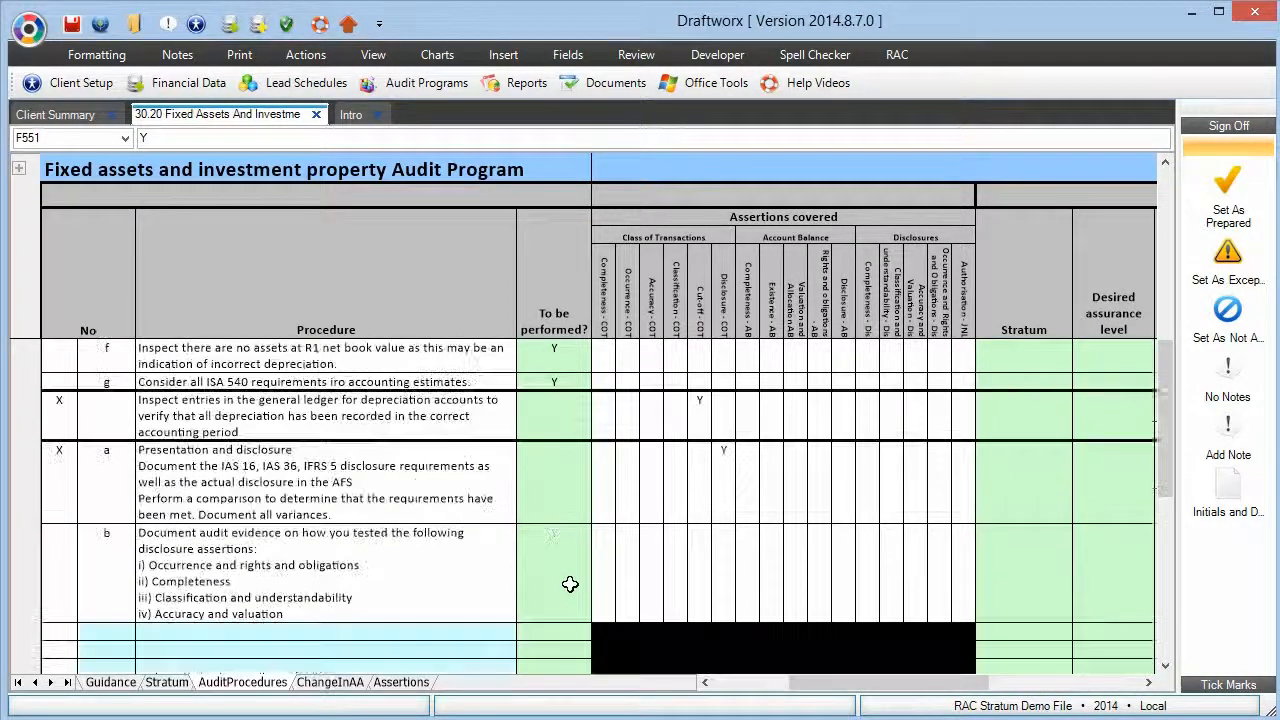
click(564, 410)
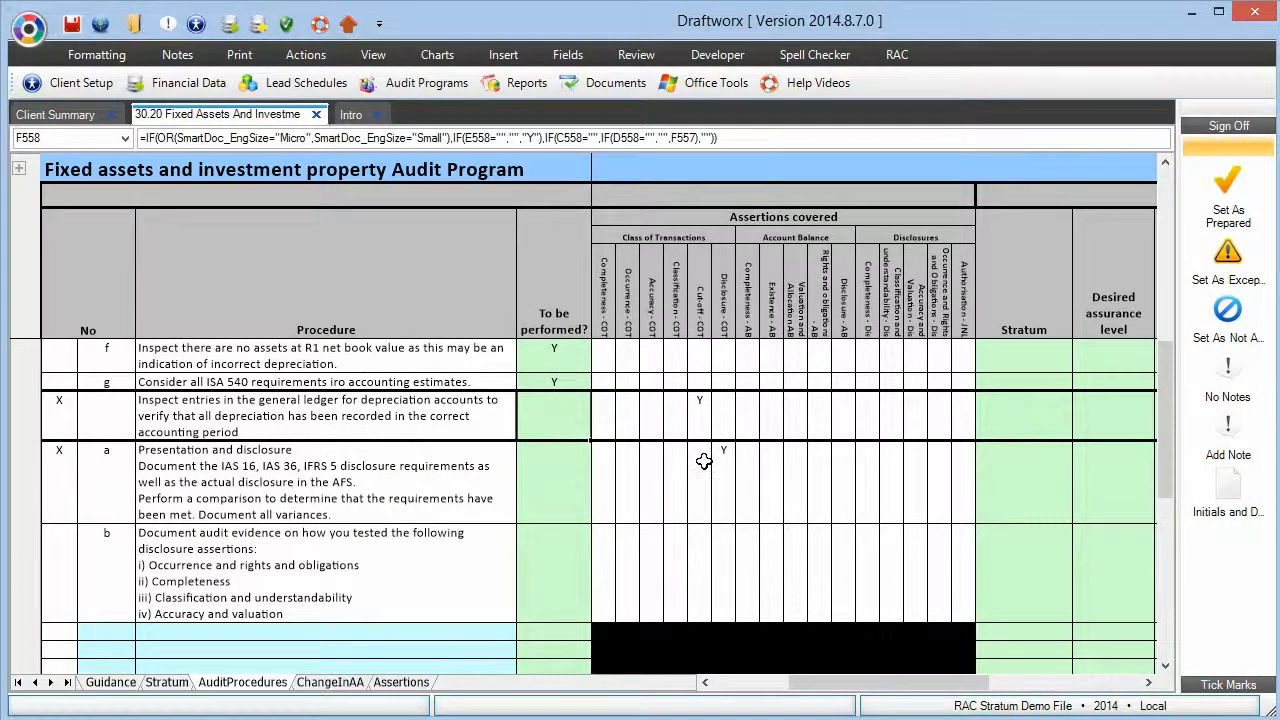
text(Y)
click(1111, 406)
text(1)
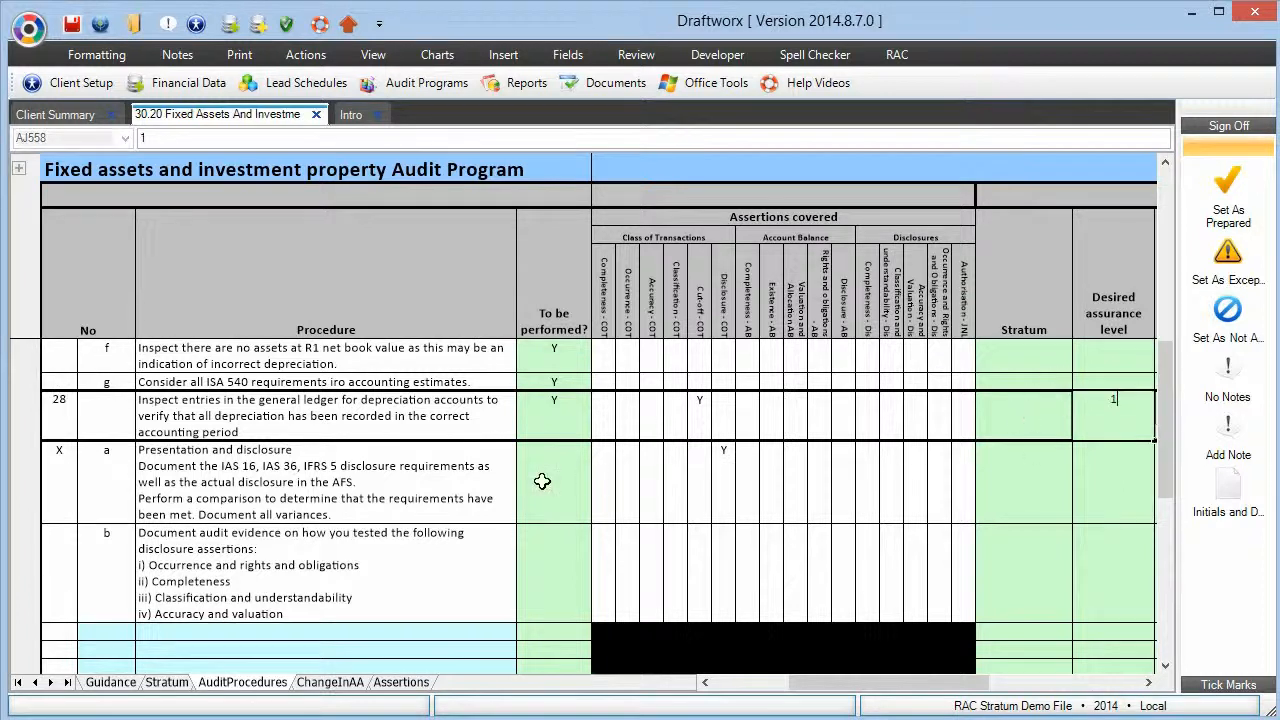
Step: Mark the depreciation Presentation and disclosure procedure as to be performed with Y and set its desired assurance level to 1
click(541, 483)
text(Y1)
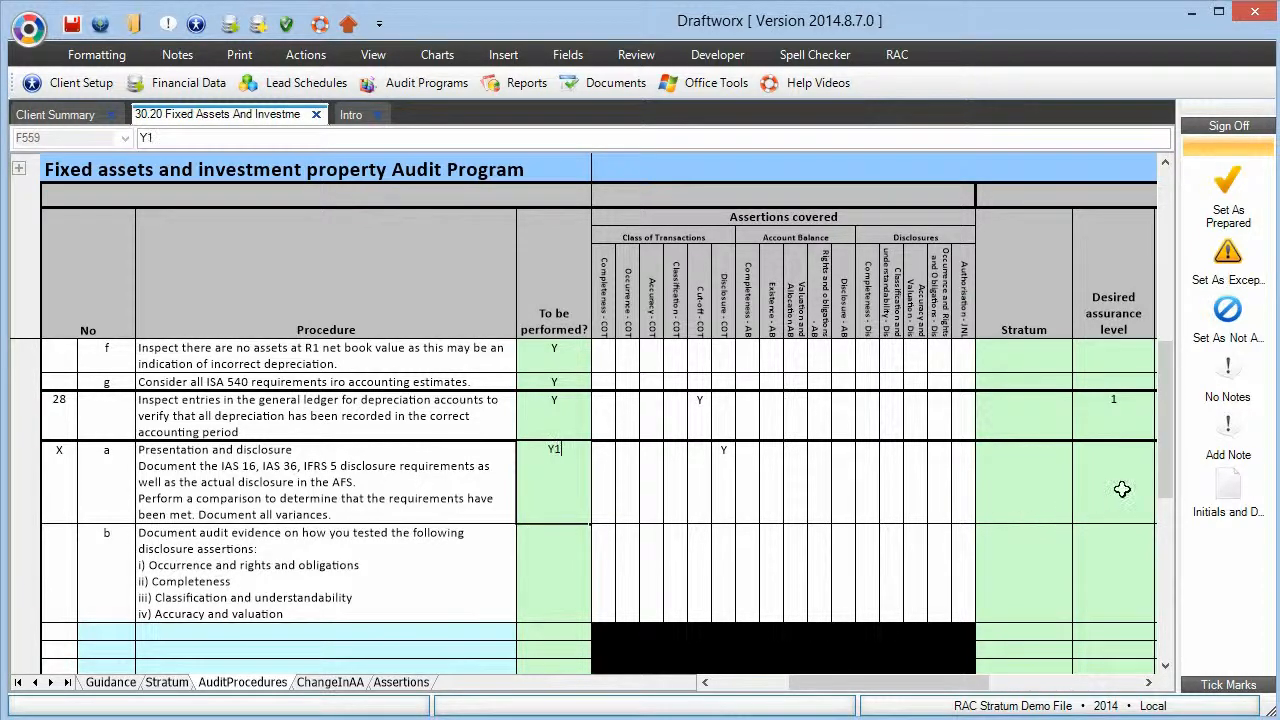
click(1092, 494)
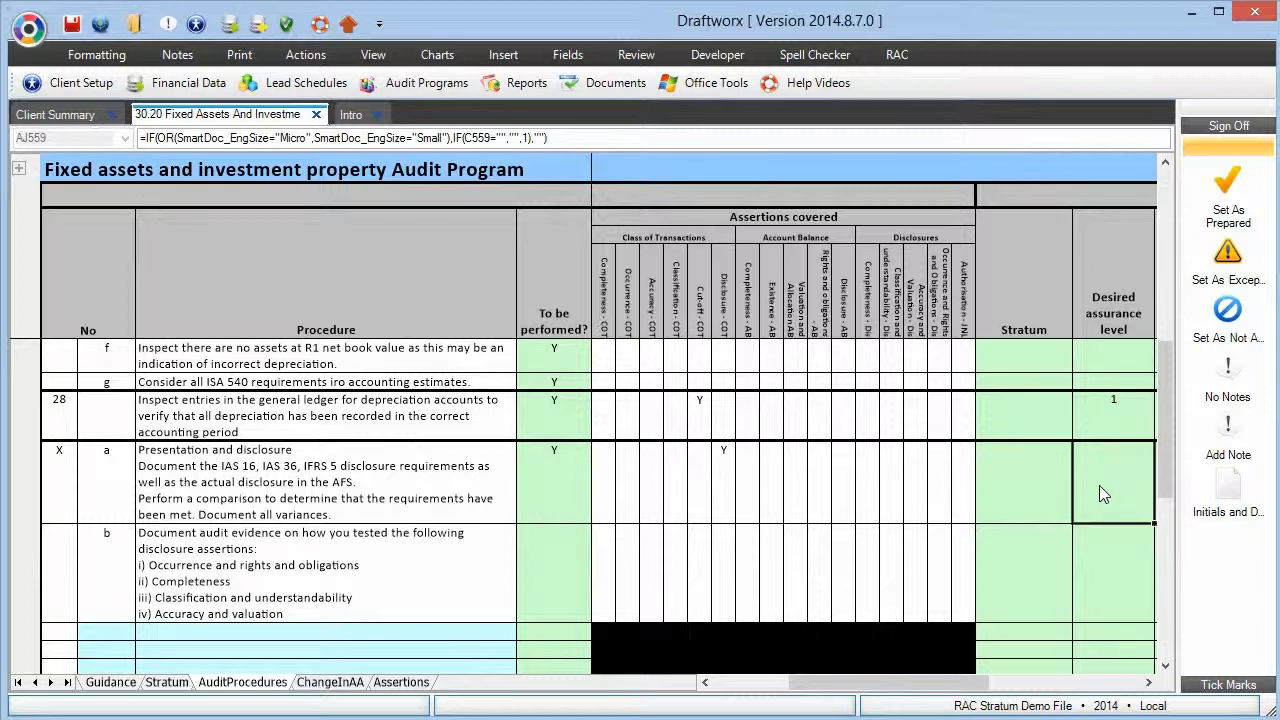
click(864, 556)
Step: Check the remaining planned test of detail assurance and set procedure 21's (Presentation and disclosure, stratum All) desired assurance level to 4
scroll(875, 551, down, 5)
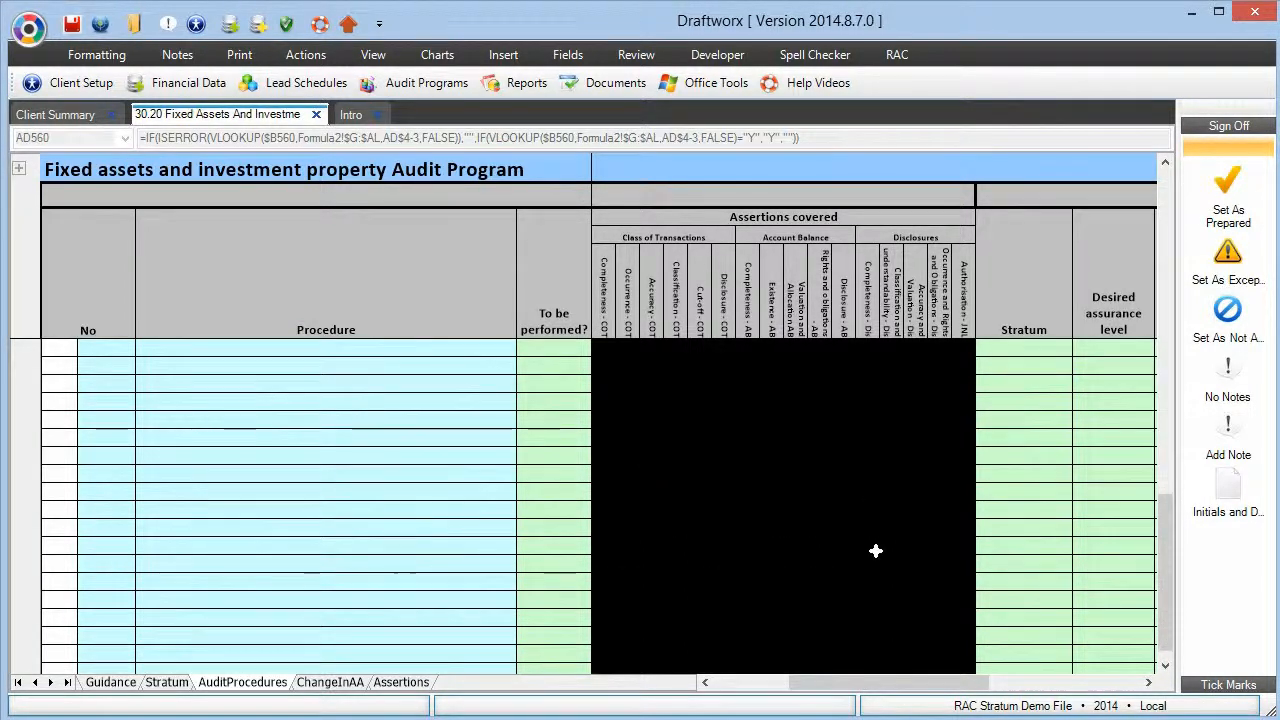
scroll(875, 551, down, 5)
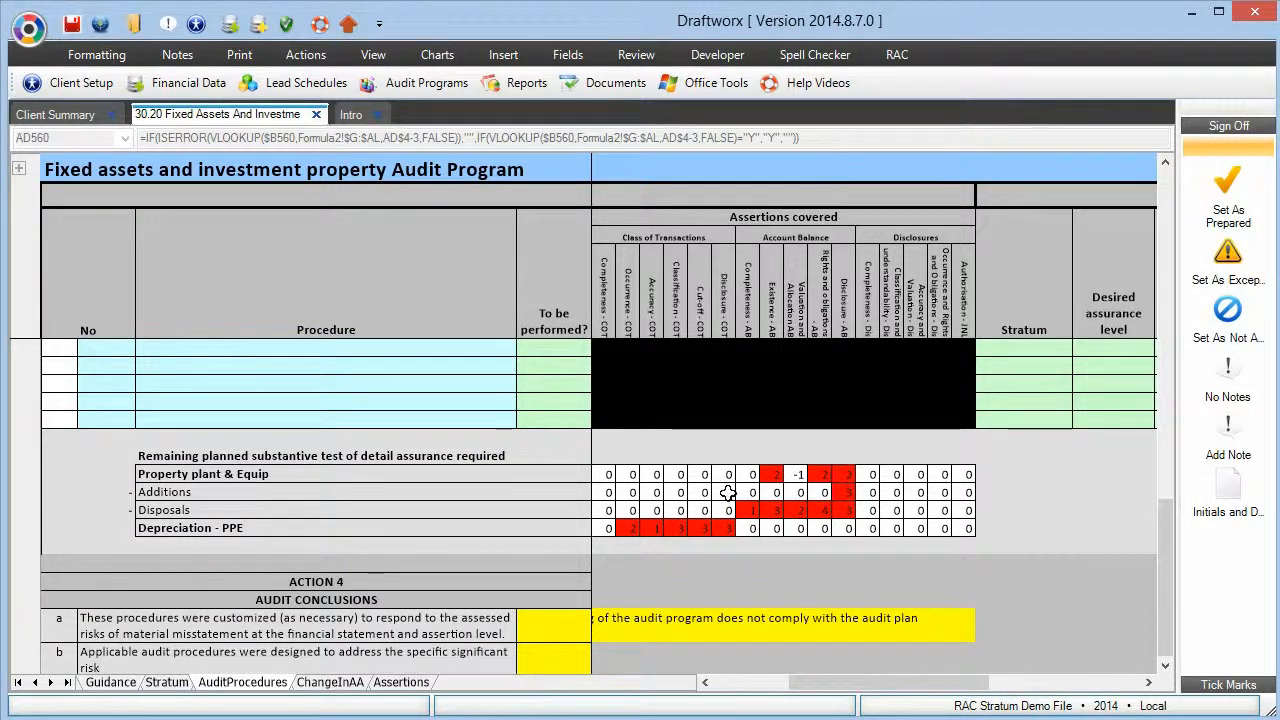
click(850, 497)
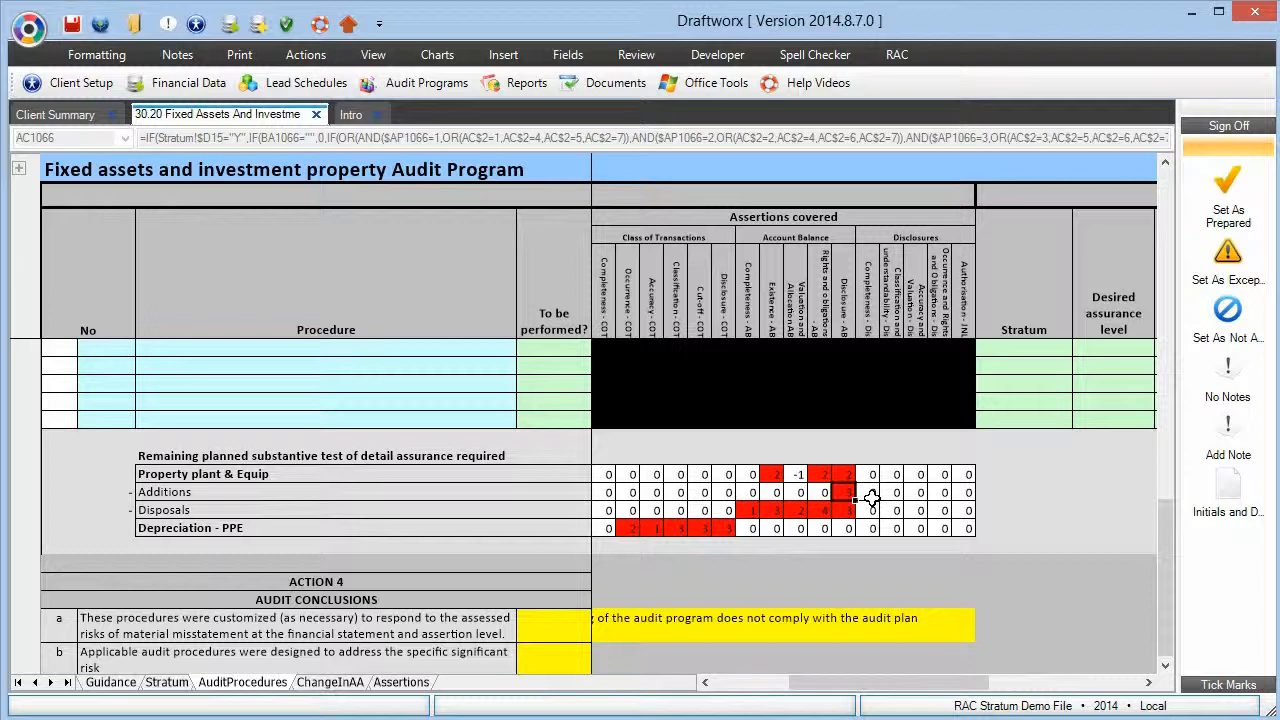
scroll(843, 510, up, 4)
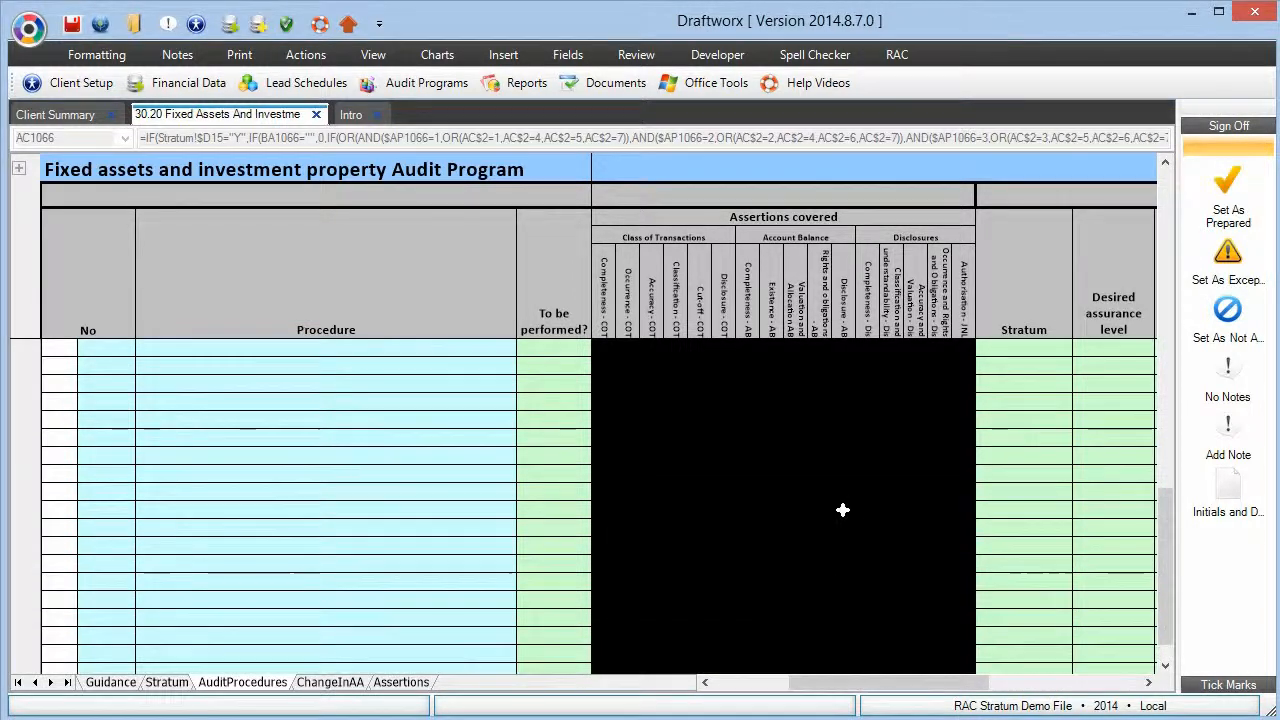
scroll(843, 510, up, 4)
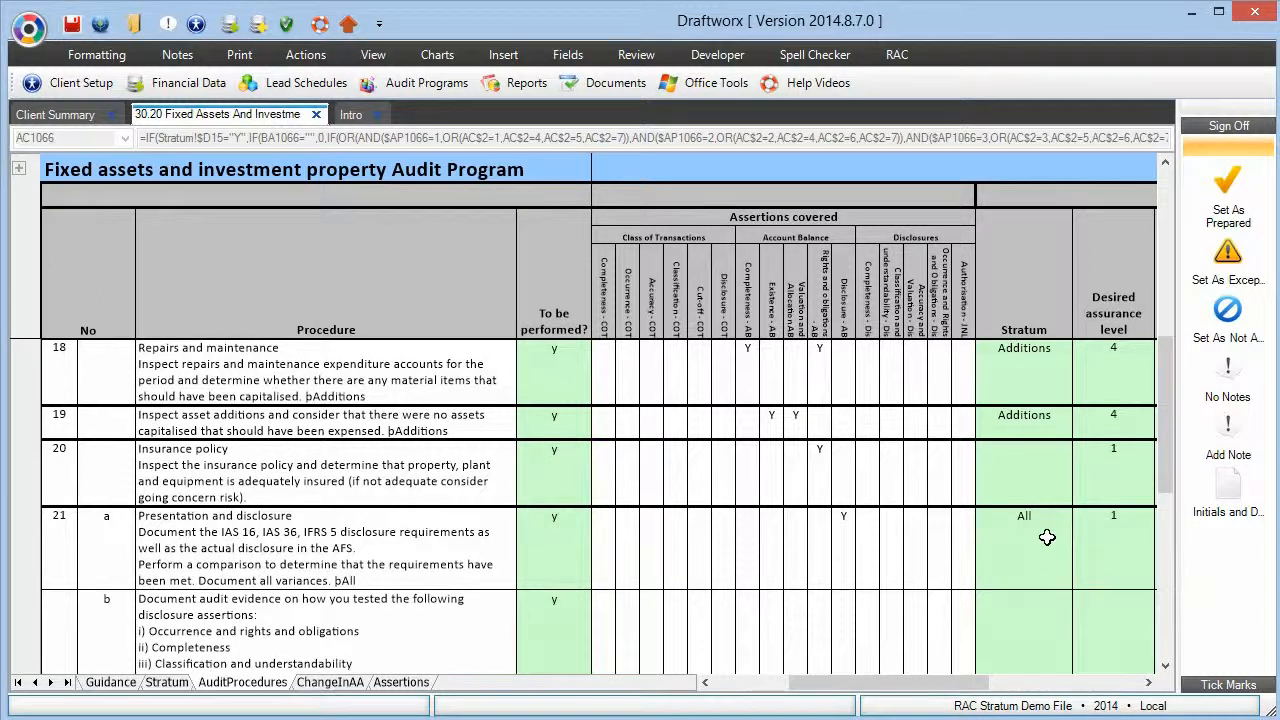
click(1109, 534)
text(4)
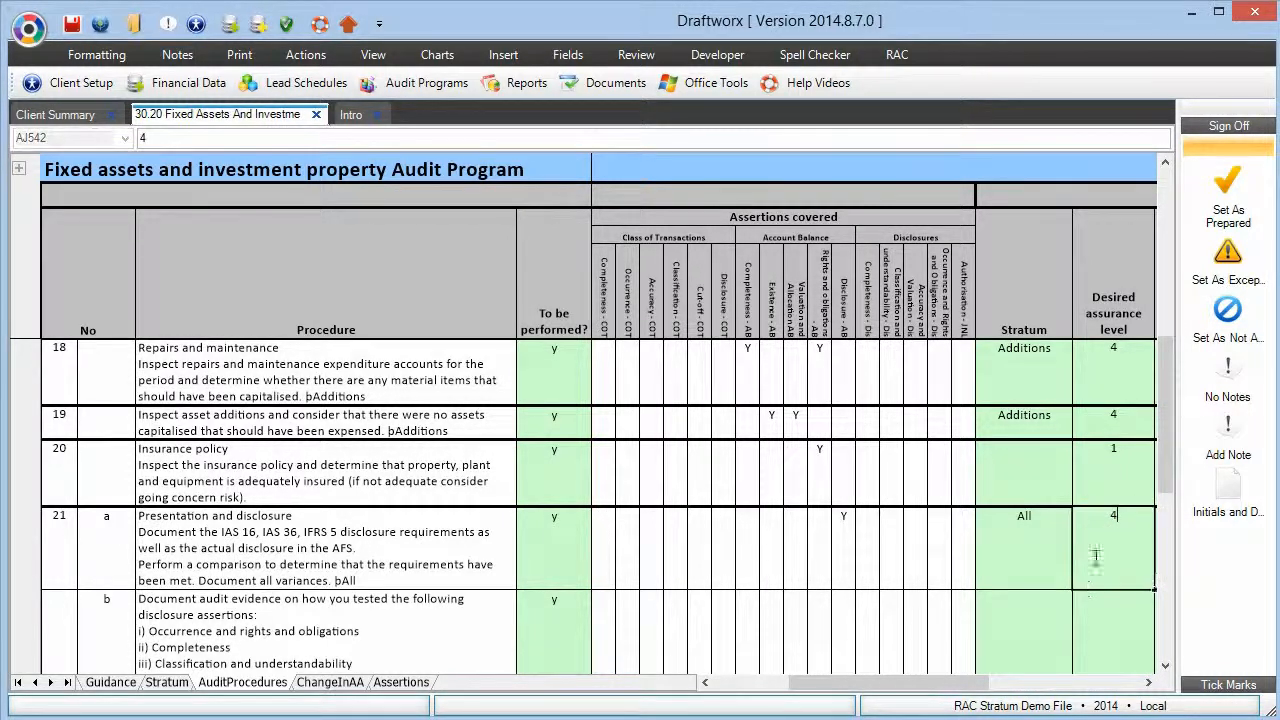
key(Return)
Step: Add Procedure 1 for Disposals covering completeness, existence, valuation and rights at level 4, and Procedure 2 covering existence and rights at level 2
scroll(1040, 600, down, 10)
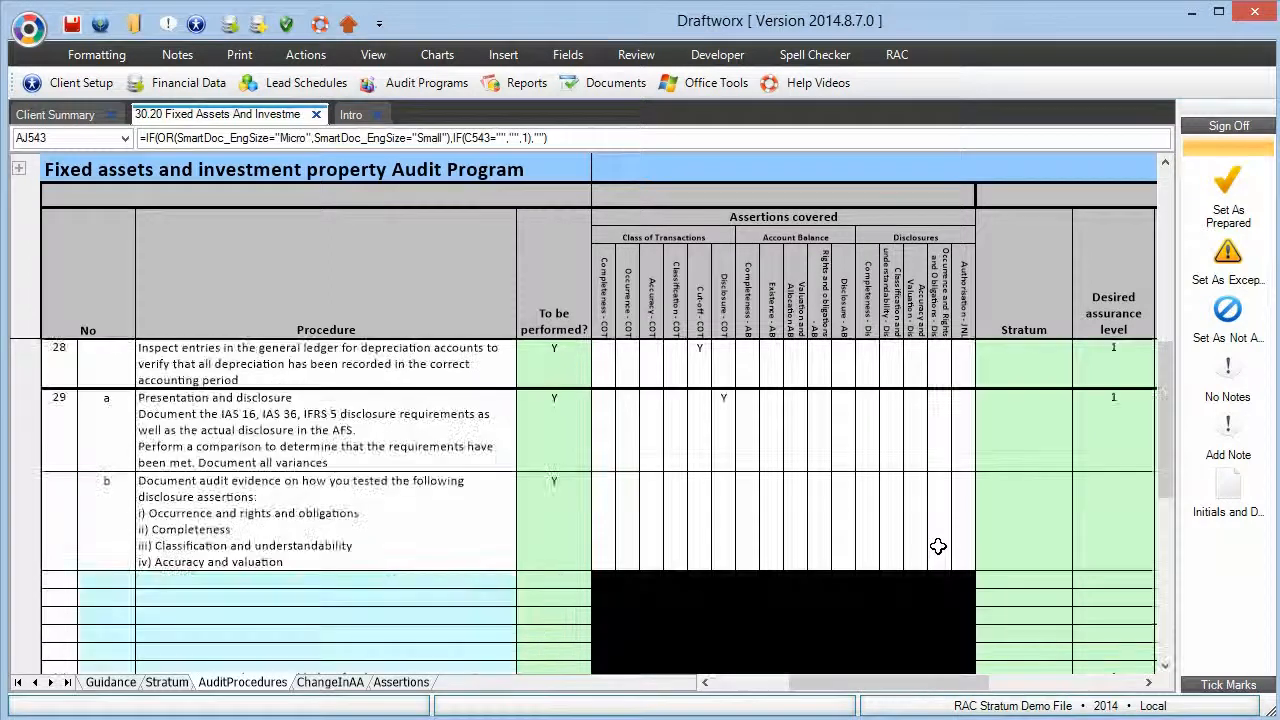
scroll(937, 545, down, 5)
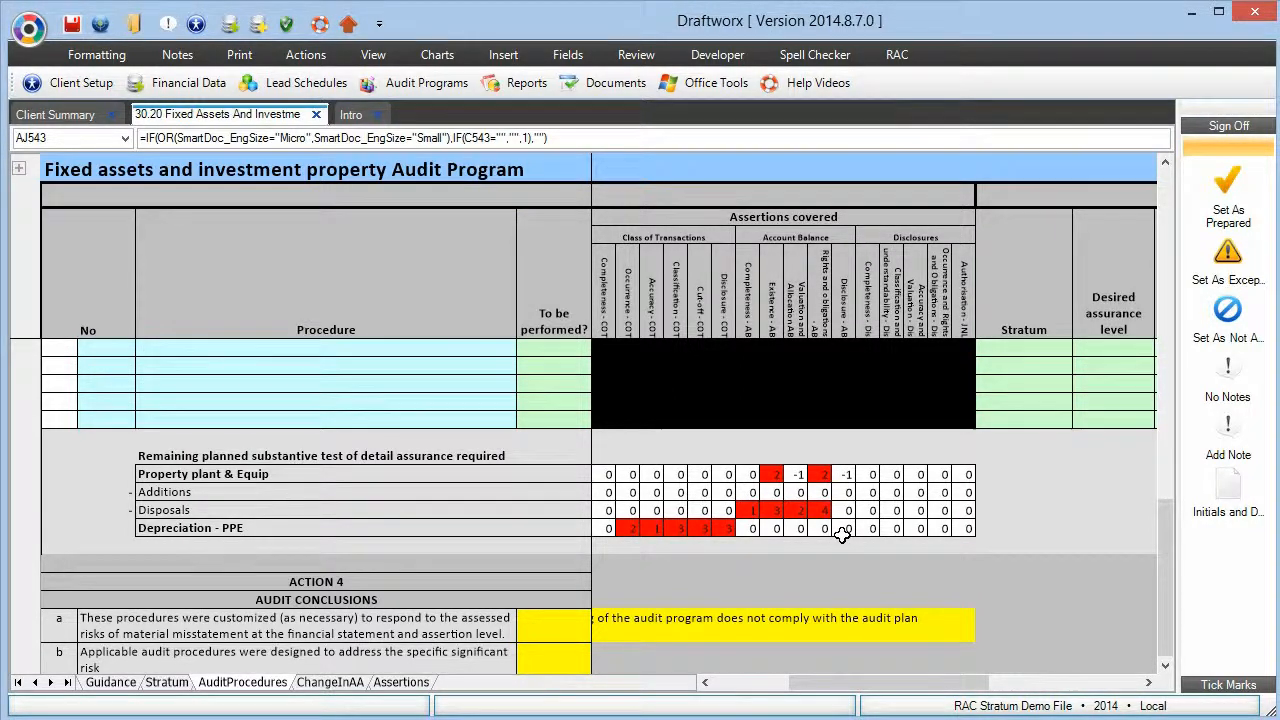
click(280, 436)
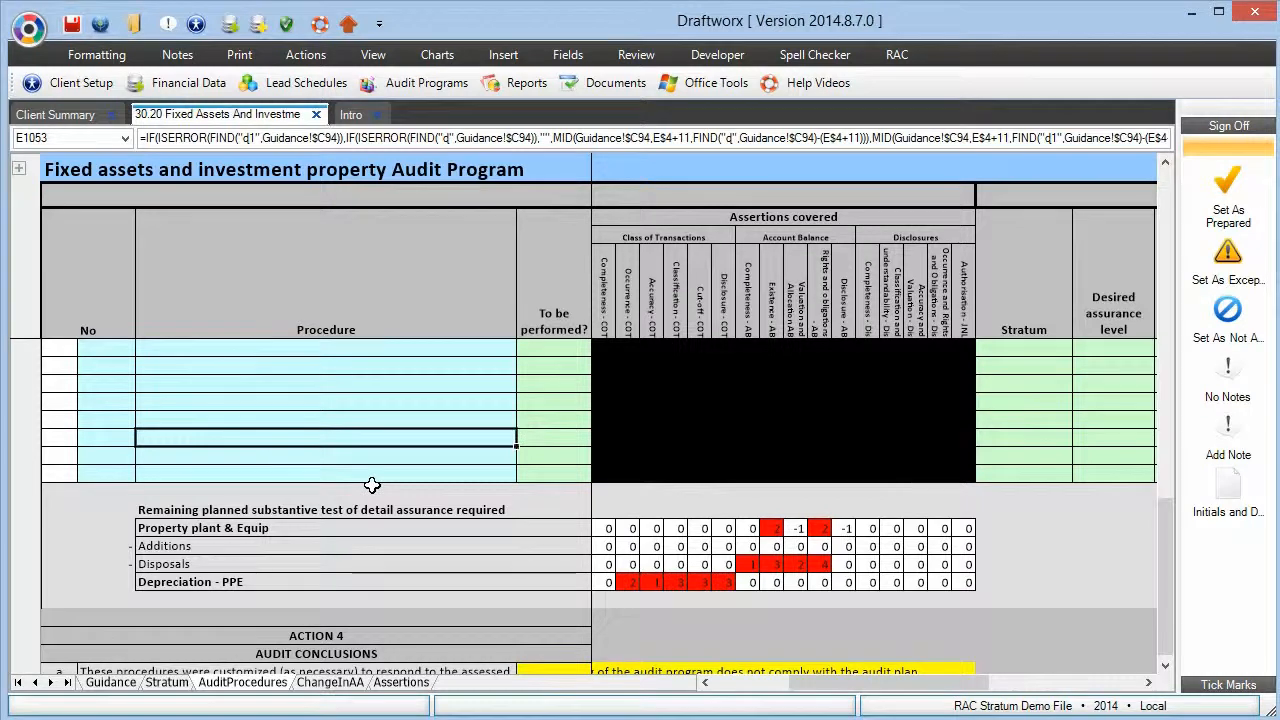
text(proc)
click(698, 582)
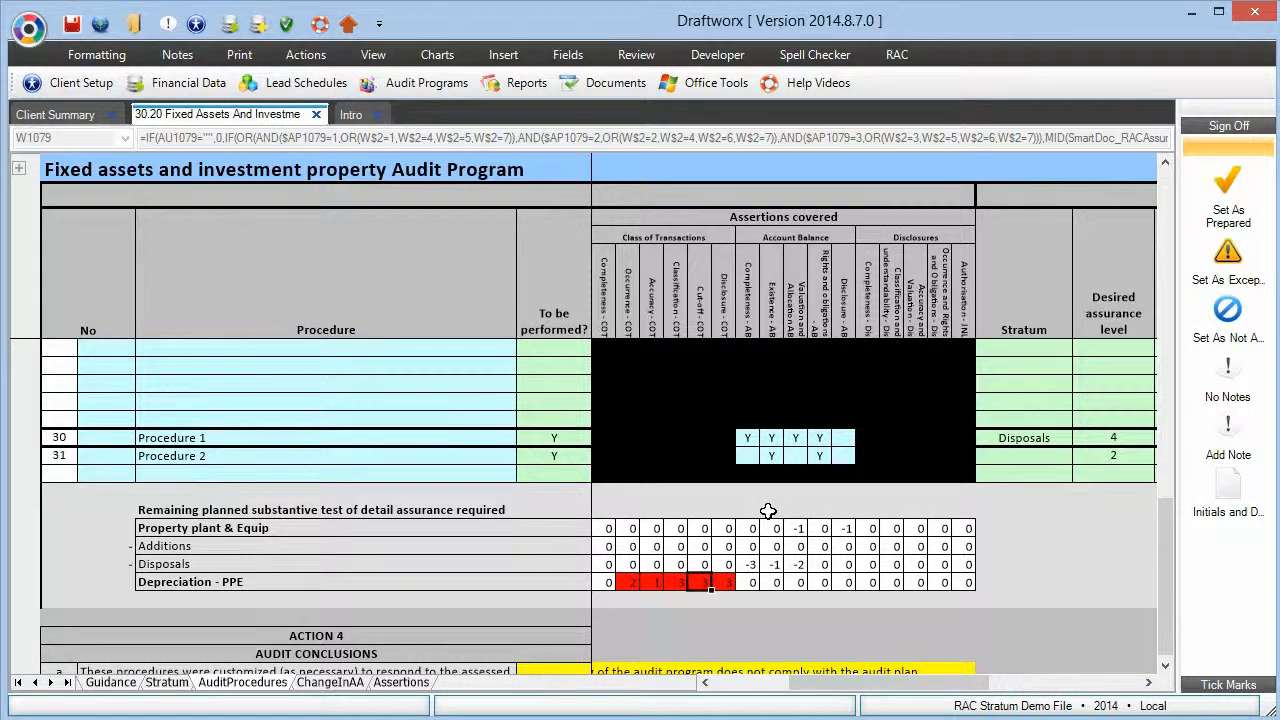
Step: Set the desired assurance level of the Depreciation procedure (no. 27) to 4
scroll(767, 511, up, 1)
scroll(767, 511, up, 1)
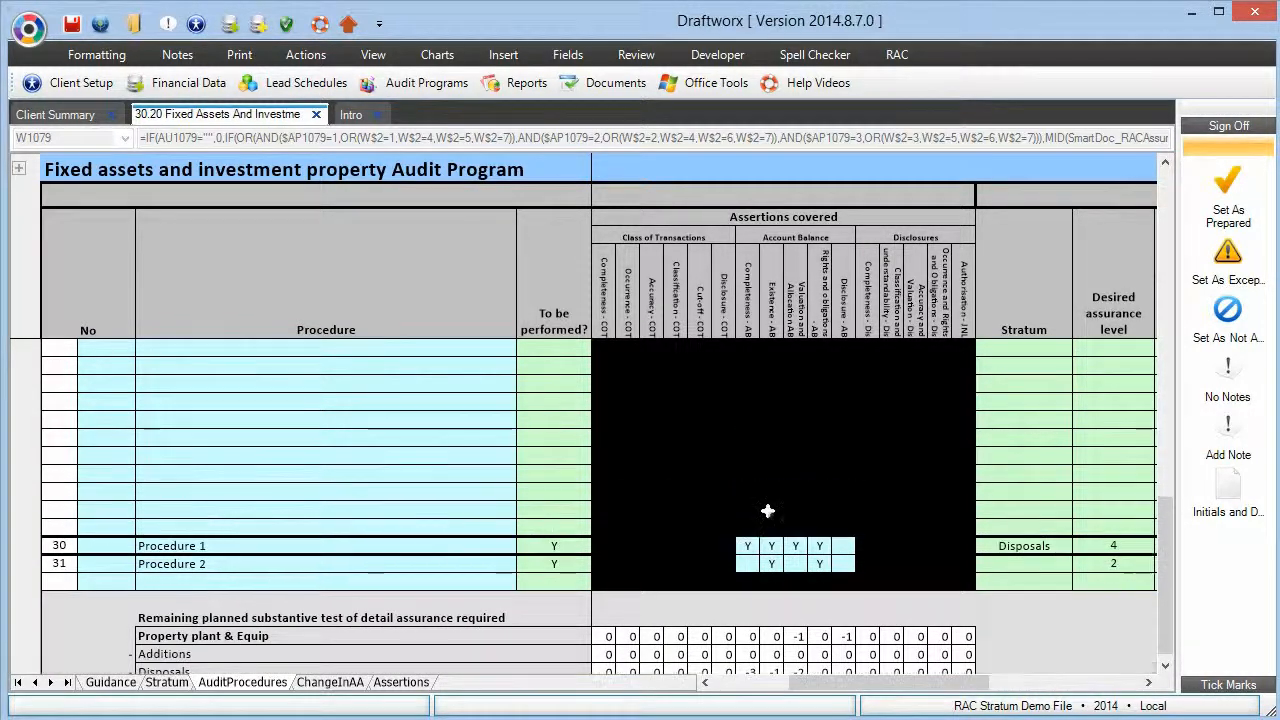
scroll(767, 511, up, 15)
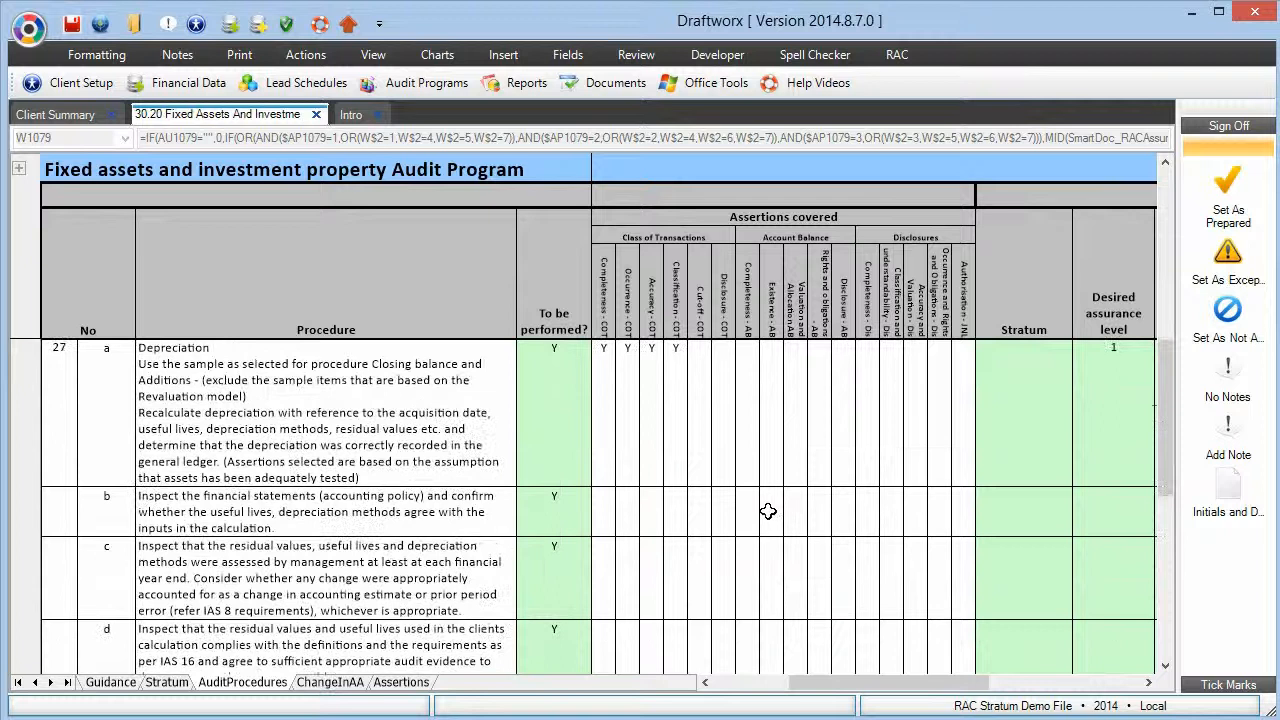
click(1115, 399)
text(4)
click(1115, 565)
Step: Set the desired assurance level to 4 for the depreciation ledger entries inspection (no. 28) and the Presentation and disclosure procedure (no. 29)
scroll(1114, 560, down, 6)
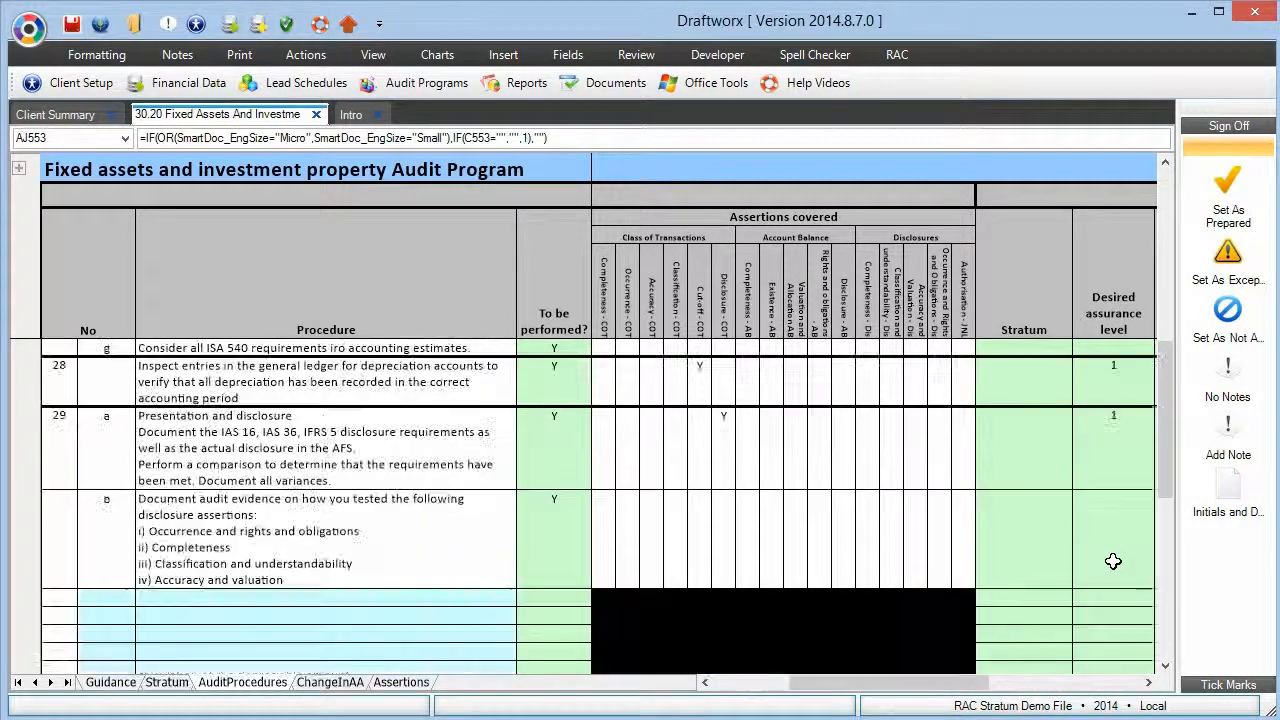
click(1124, 395)
text(4)
click(1121, 430)
text(4)
click(1108, 531)
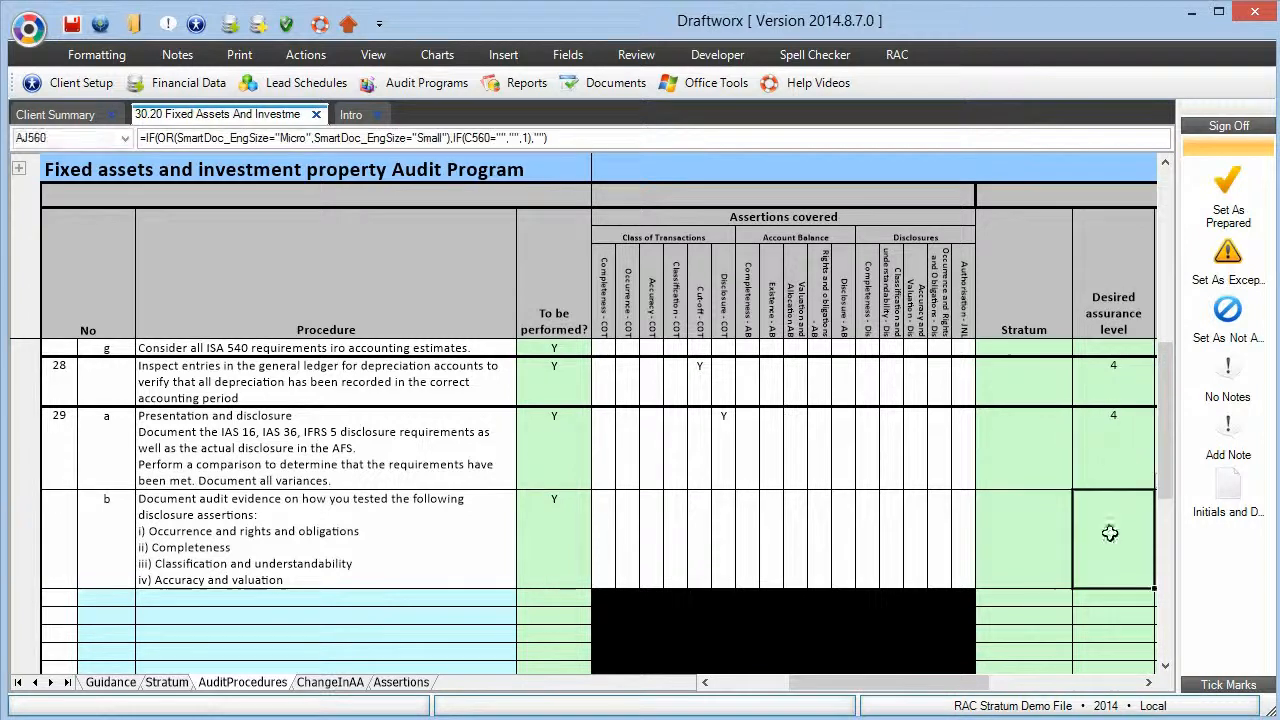
Step: Check the remaining planned substantive test of detail assurance and the planning status beside the first audit conclusion
scroll(658, 490, down, 5)
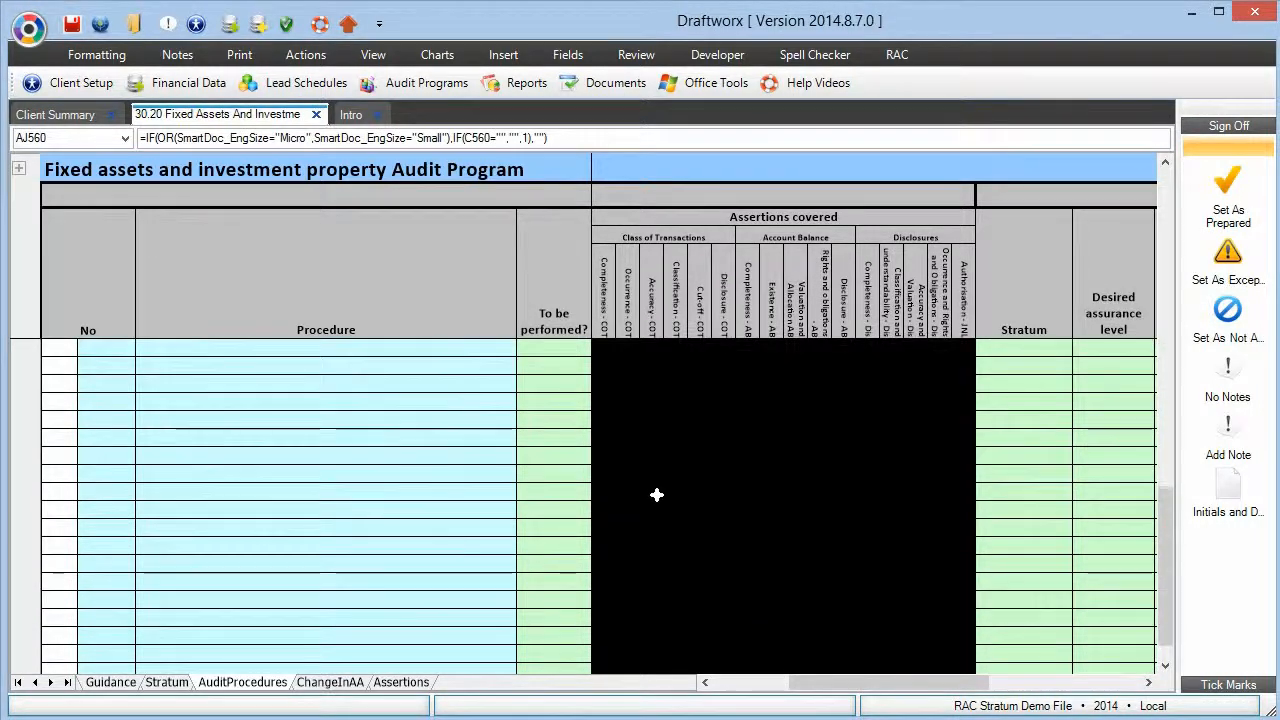
scroll(656, 494, down, 5)
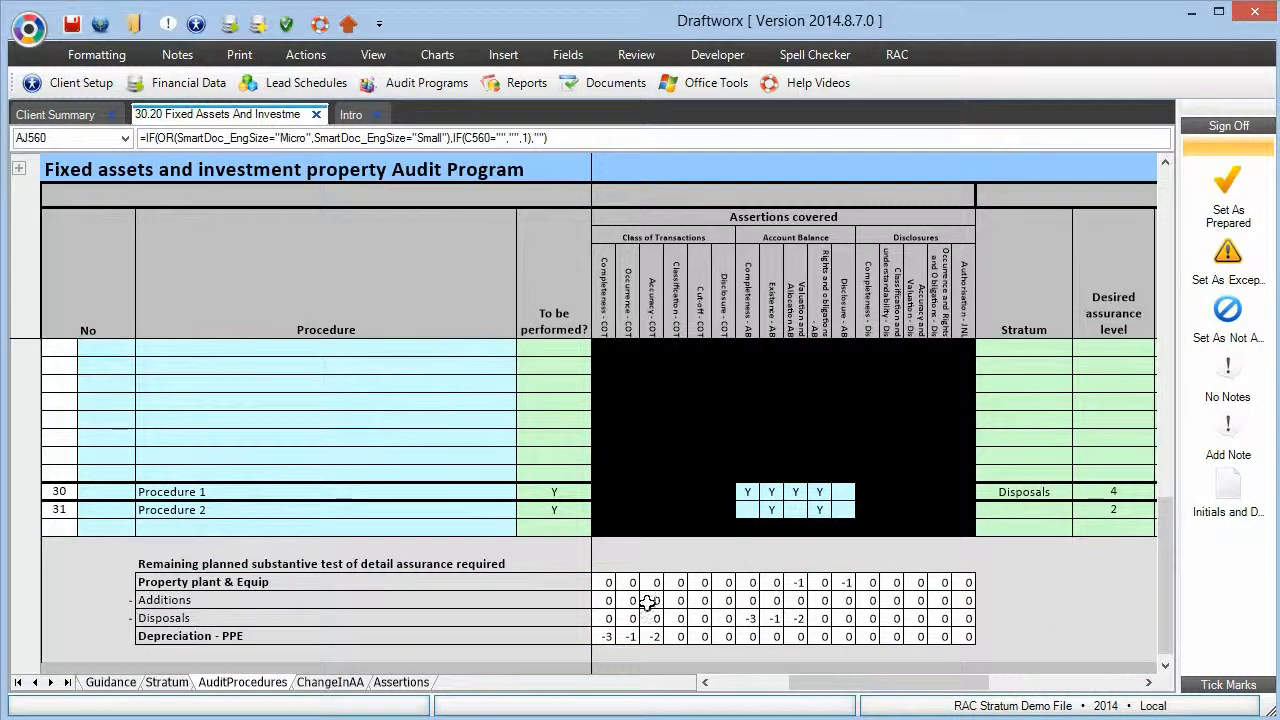
scroll(651, 599, down, 2)
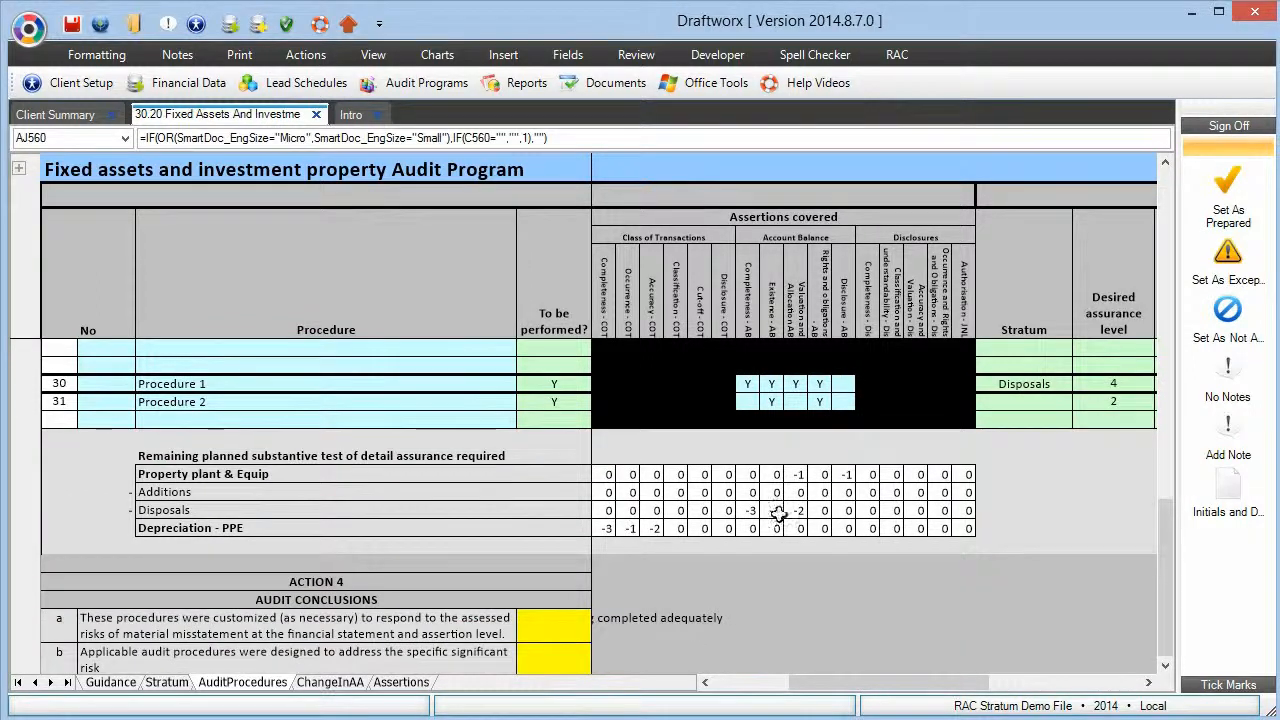
click(741, 682)
scroll(640, 618, down, 1)
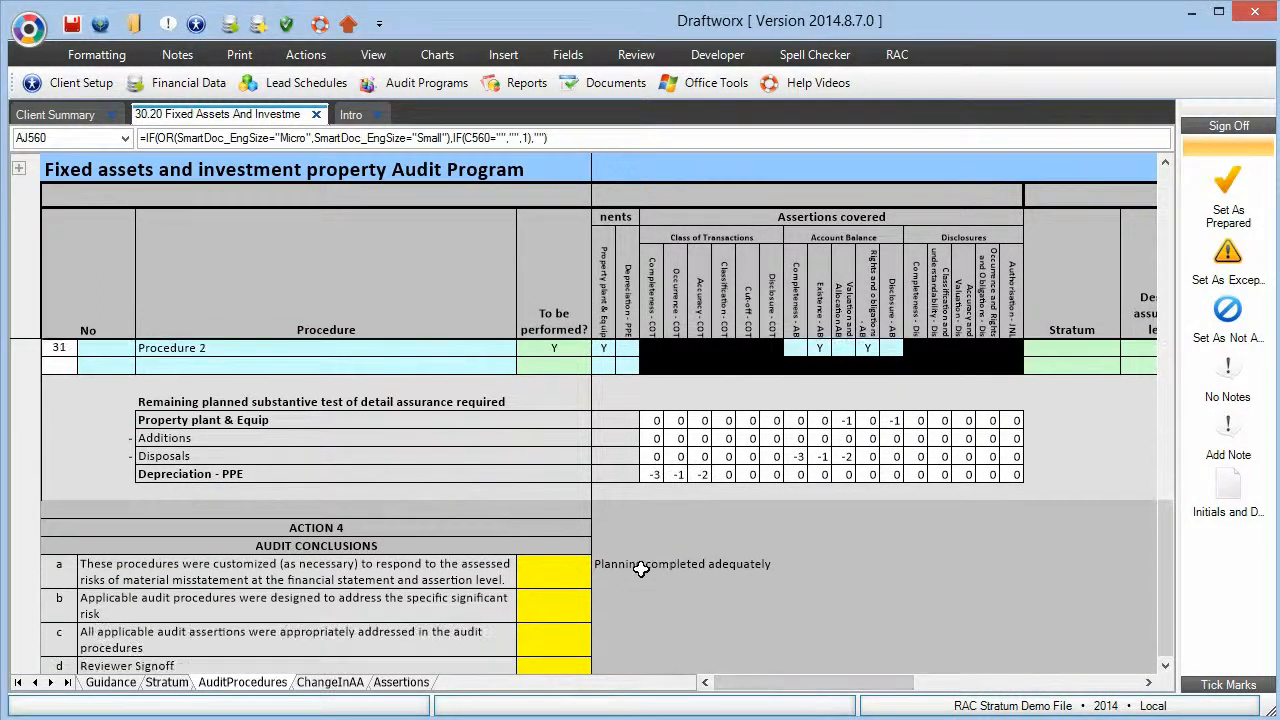
click(634, 570)
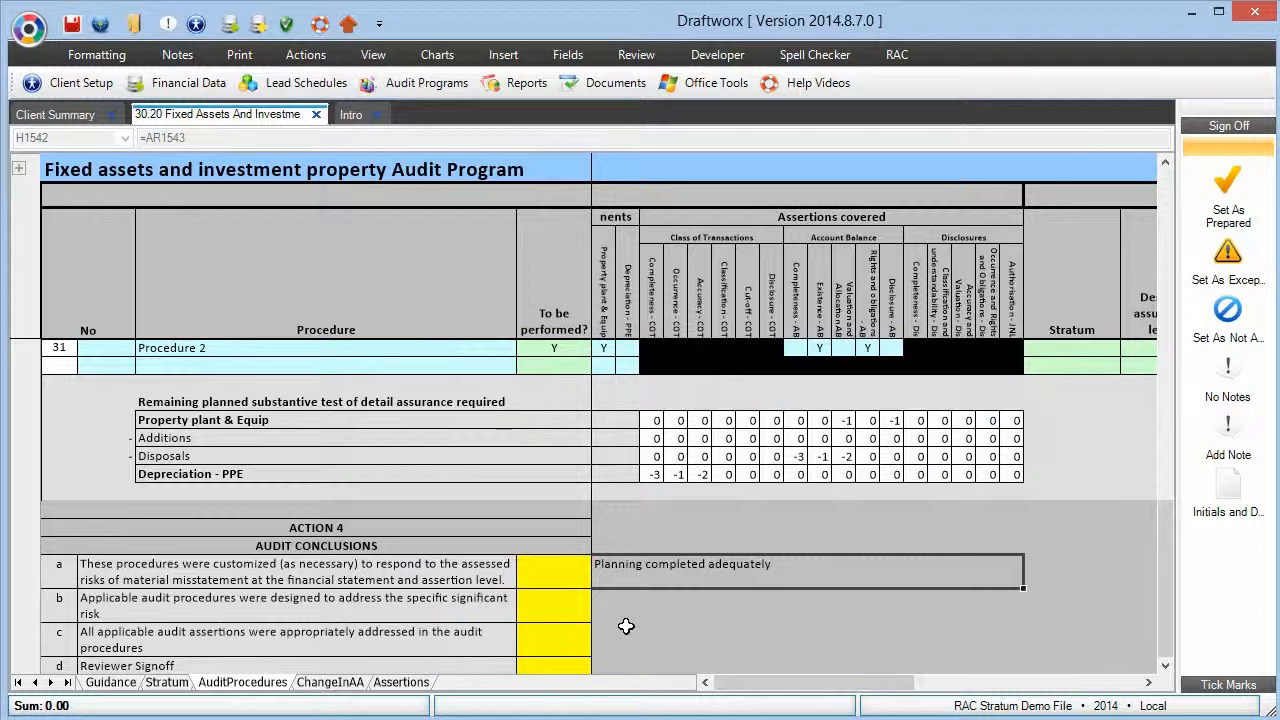
Step: Review the planned test of detail procedures with their strata, assurance levels and work reference columns, including Borrowing costs and Leases
scroll(626, 626, up, 4)
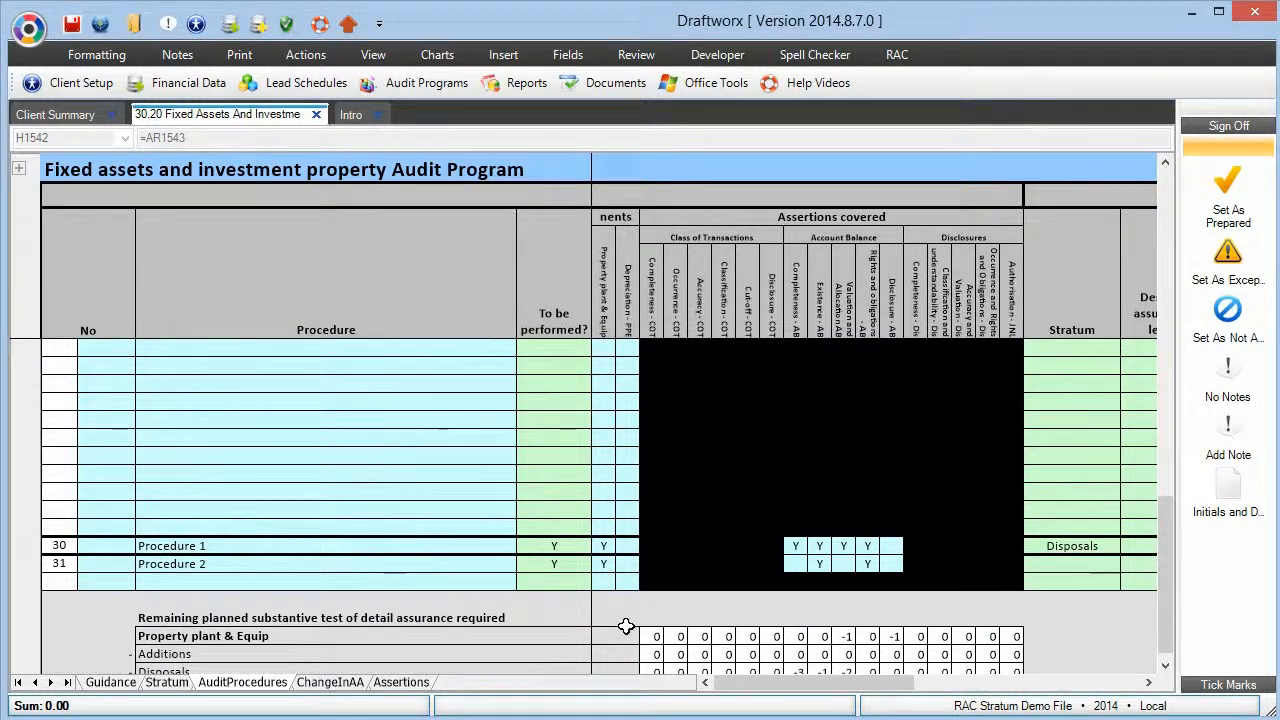
scroll(626, 626, up, 5)
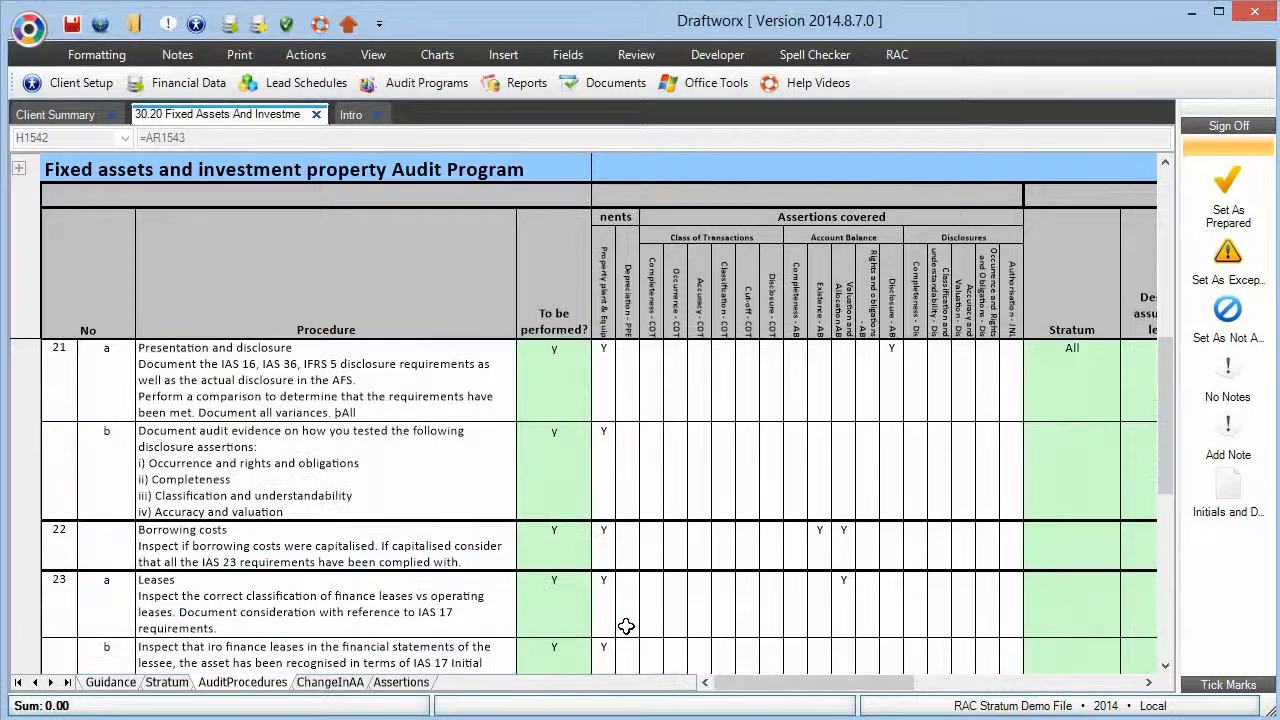
scroll(626, 626, up, 4)
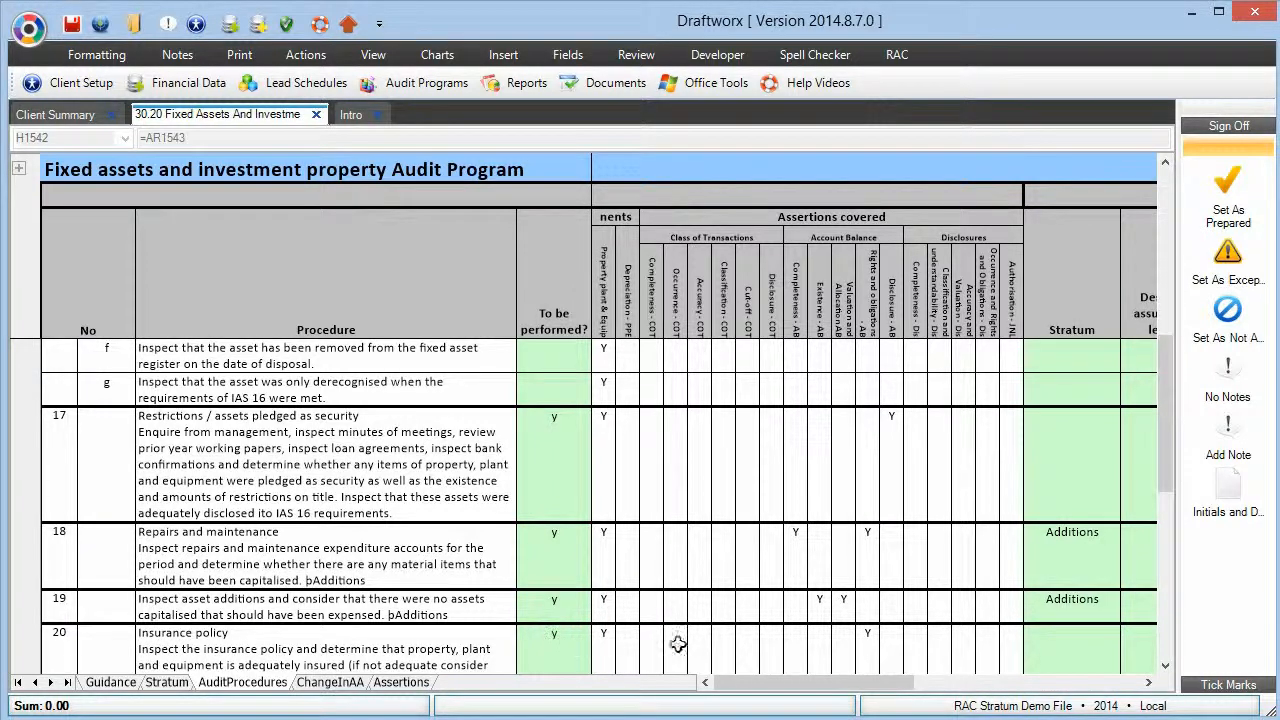
click(1150, 682)
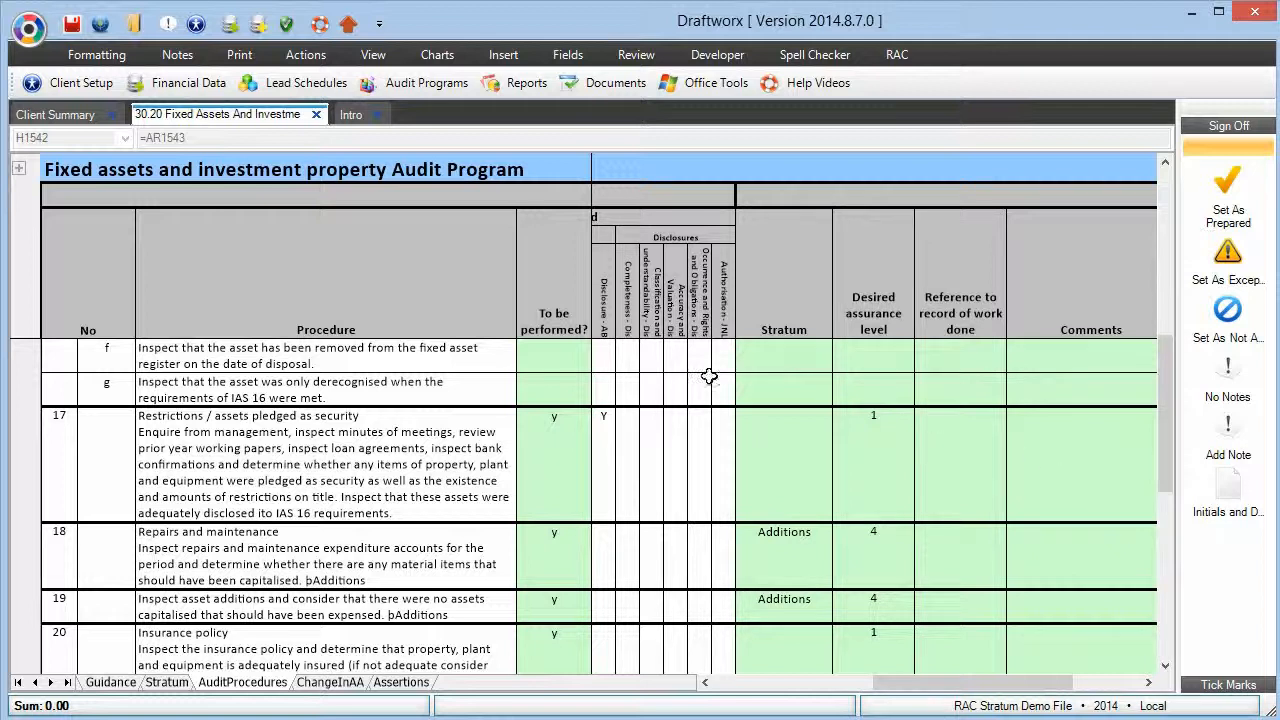
scroll(764, 503, down, 2)
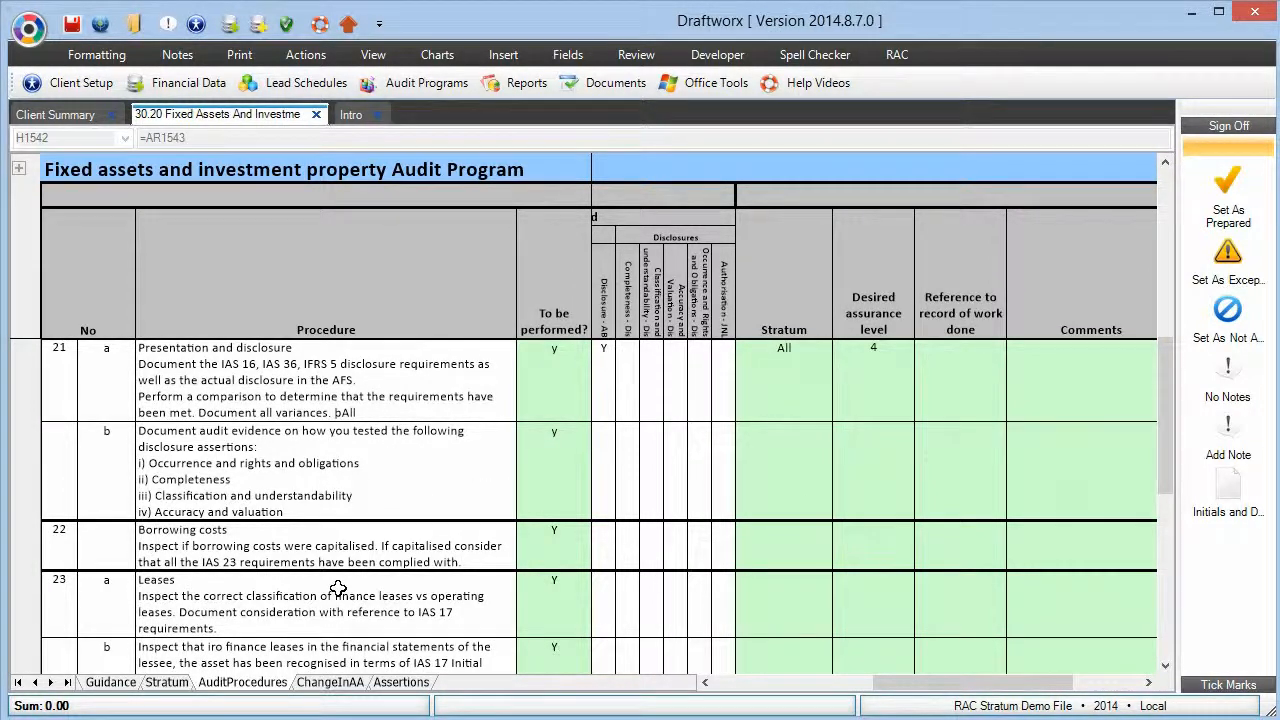
click(300, 548)
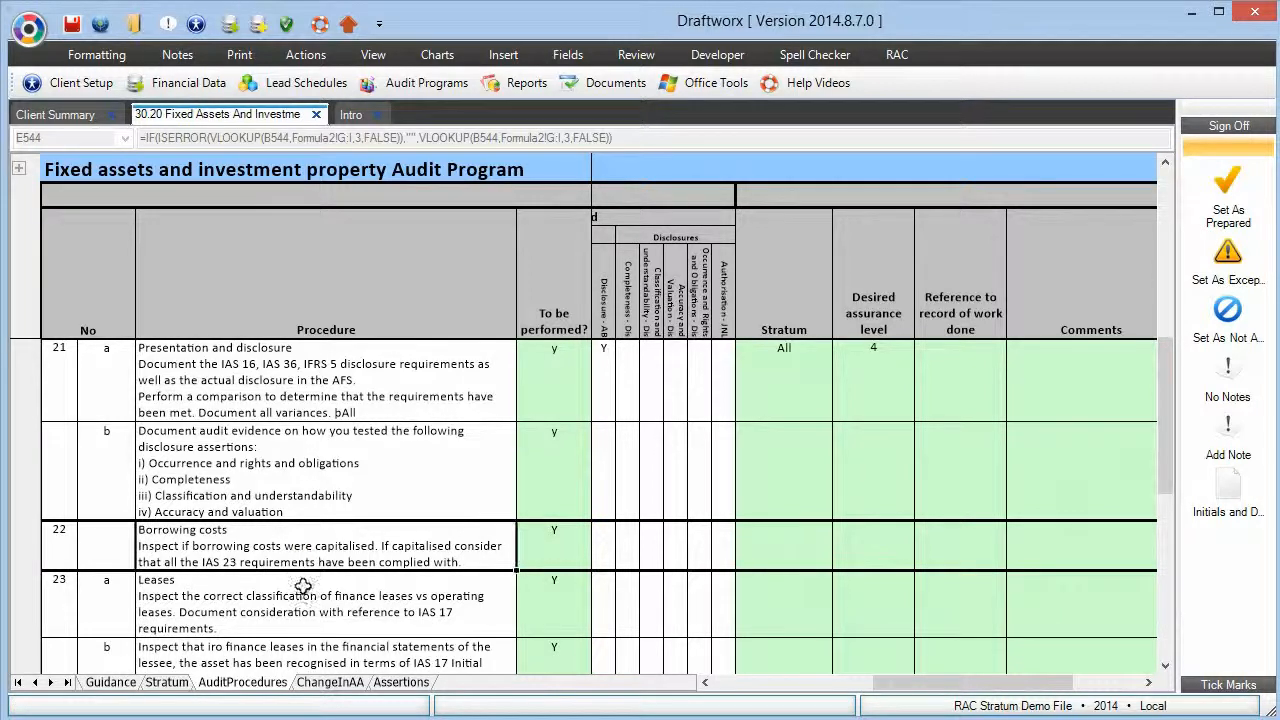
click(300, 613)
scroll(305, 612, down, 1)
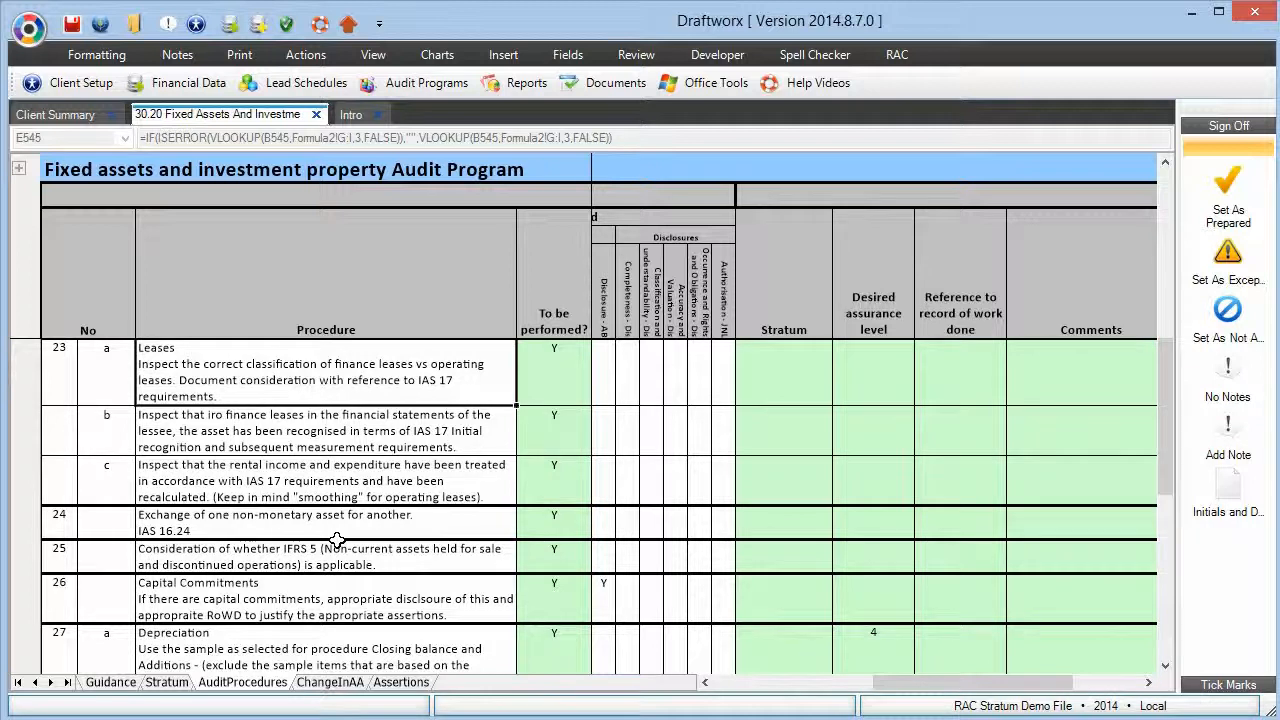
scroll(337, 540, up, 1)
click(337, 540)
scroll(341, 577, down, 1)
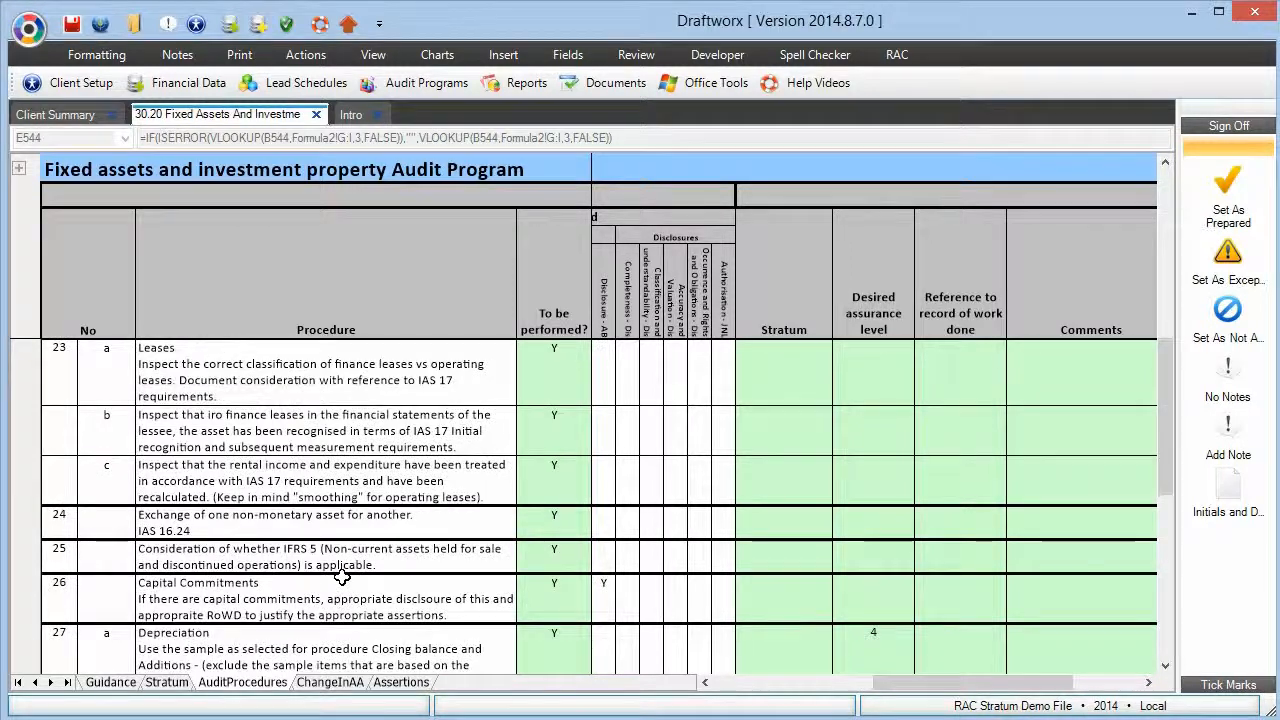